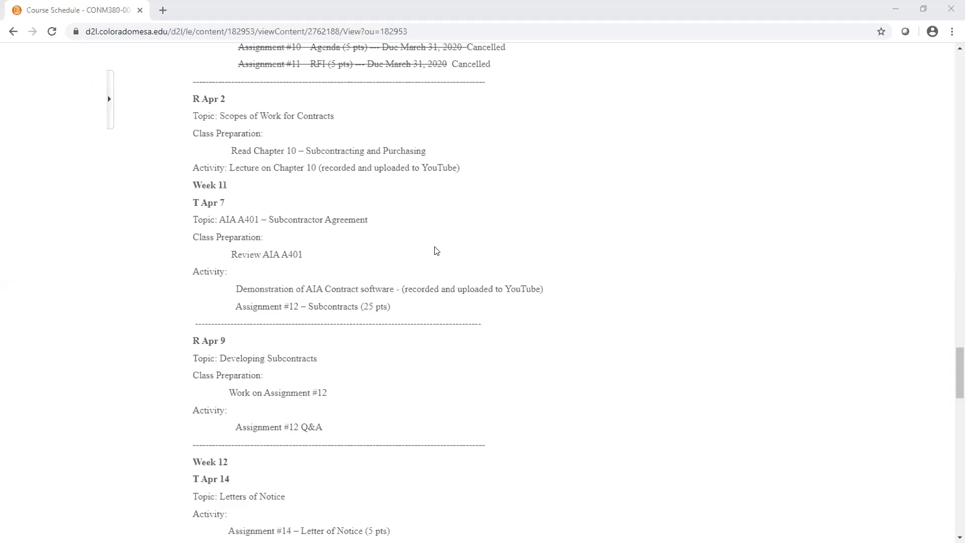
# Return to the course homepage and open Assignment No 12 - Subcontracts-2020 from the Assignments folder in Course Content.
pyautogui.scroll(20, 483, 248)
pyautogui.scroll(20, 503, 248)
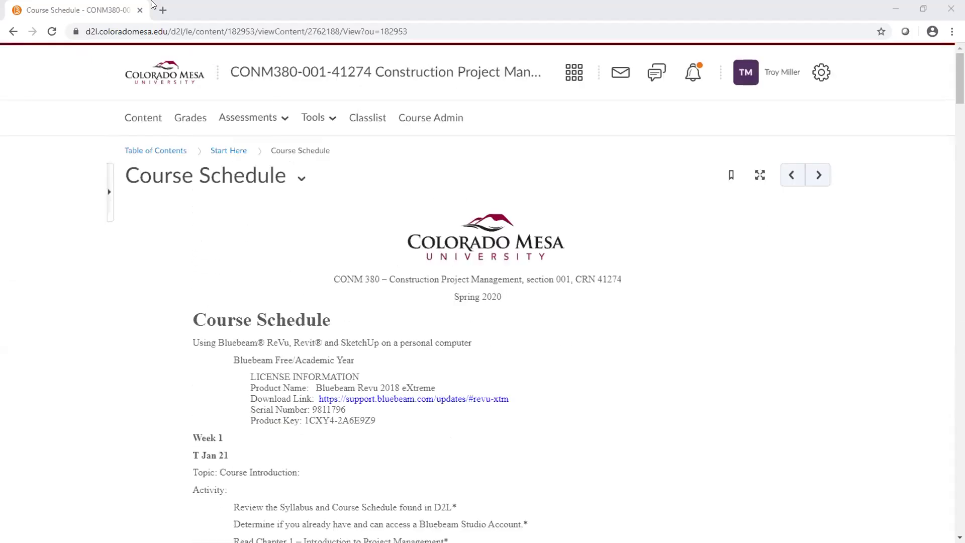
pyautogui.click(13, 31)
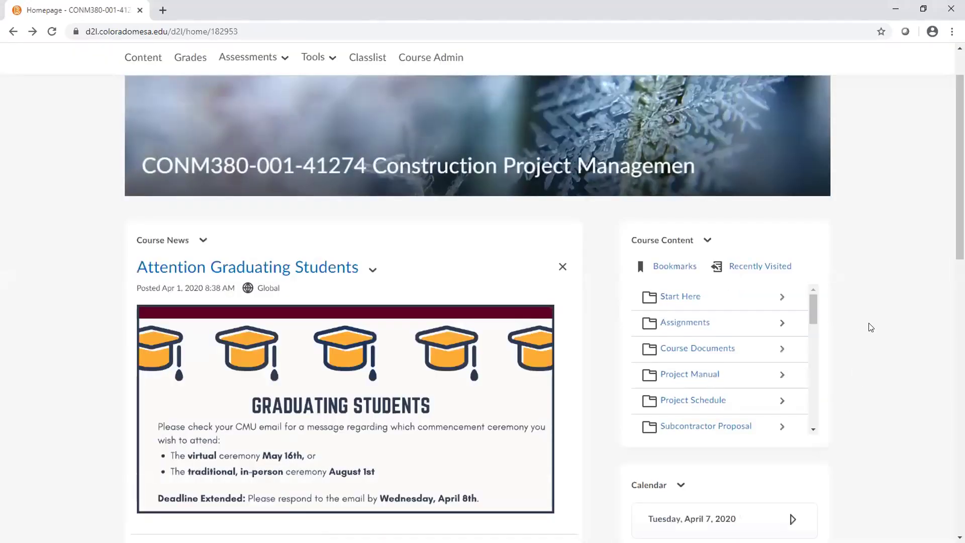
pyautogui.scroll(-1, 871, 327)
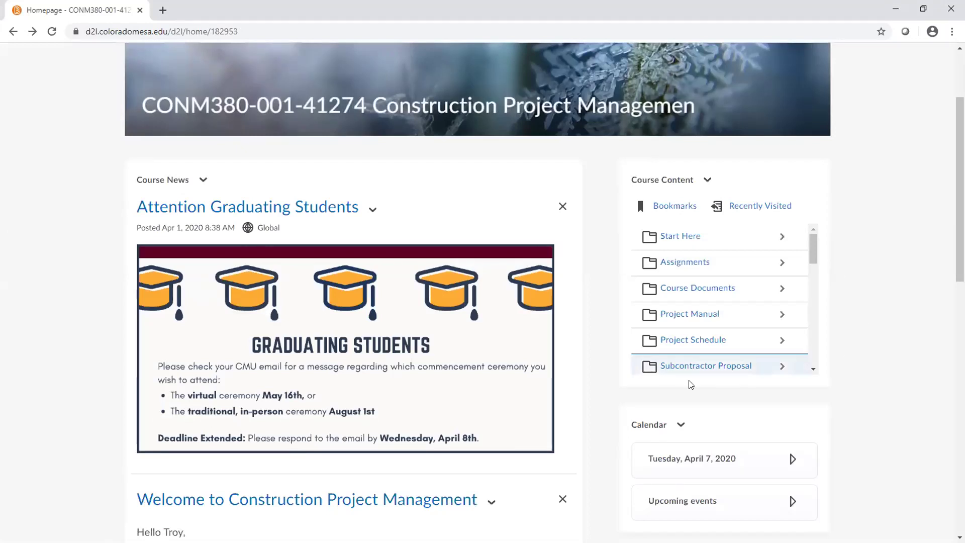
pyautogui.scroll(-1, 875, 360)
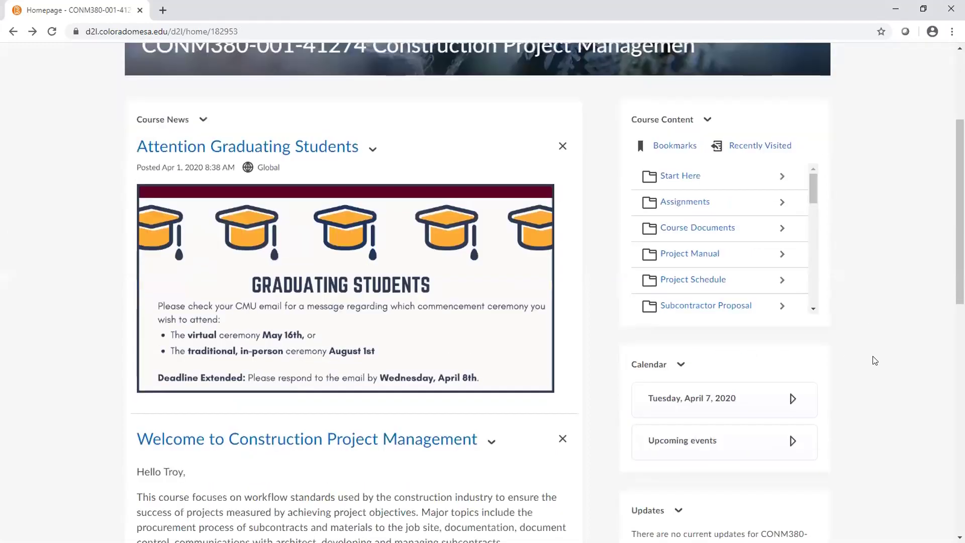
pyautogui.scroll(-1, 888, 350)
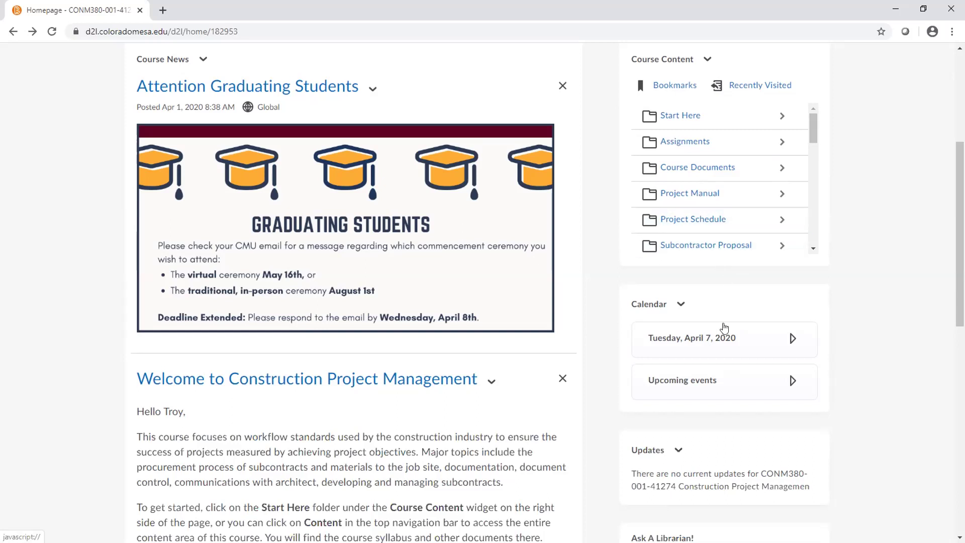
pyautogui.click(783, 143)
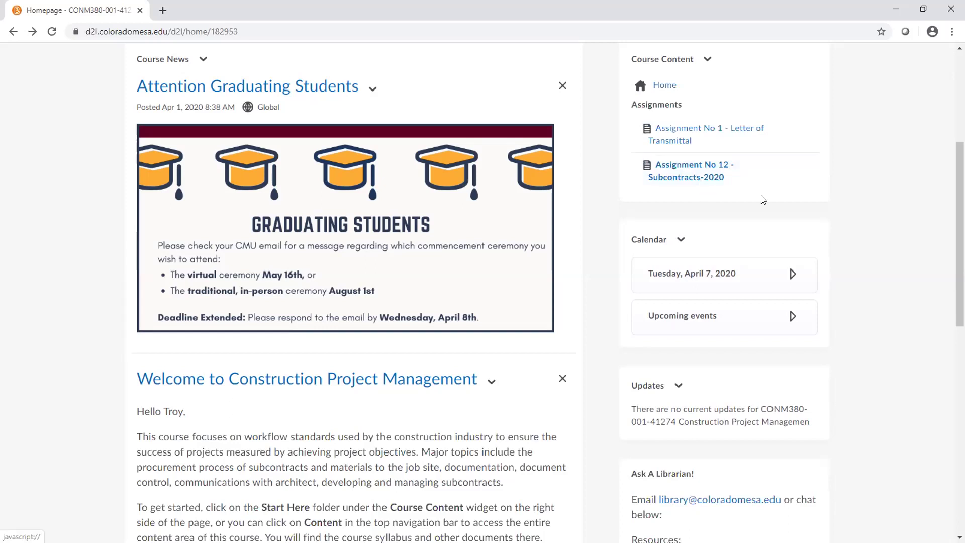
pyautogui.click(701, 176)
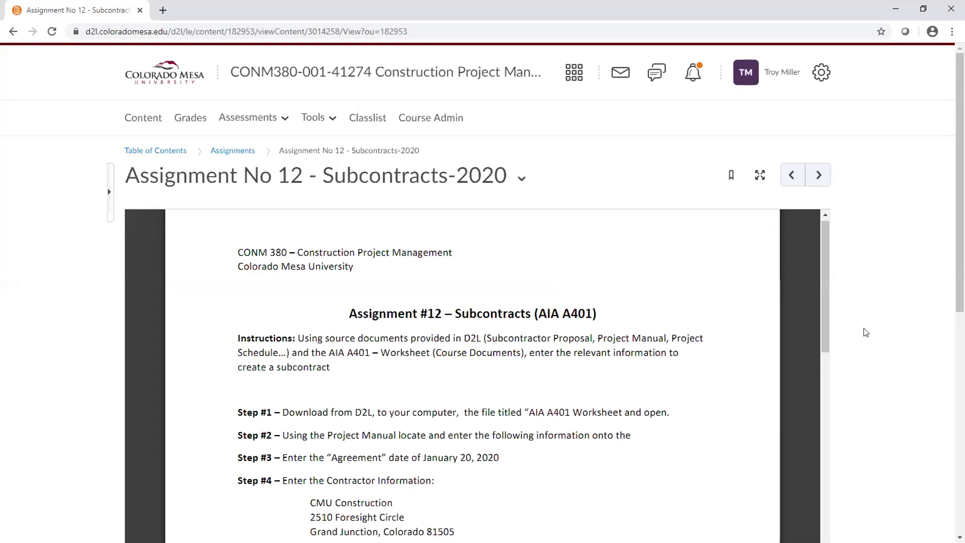
# Read through the Assignment #12 instructions, from the numbered steps on page 1 to the submission note on page 2.
pyautogui.scroll(-2, 870, 327)
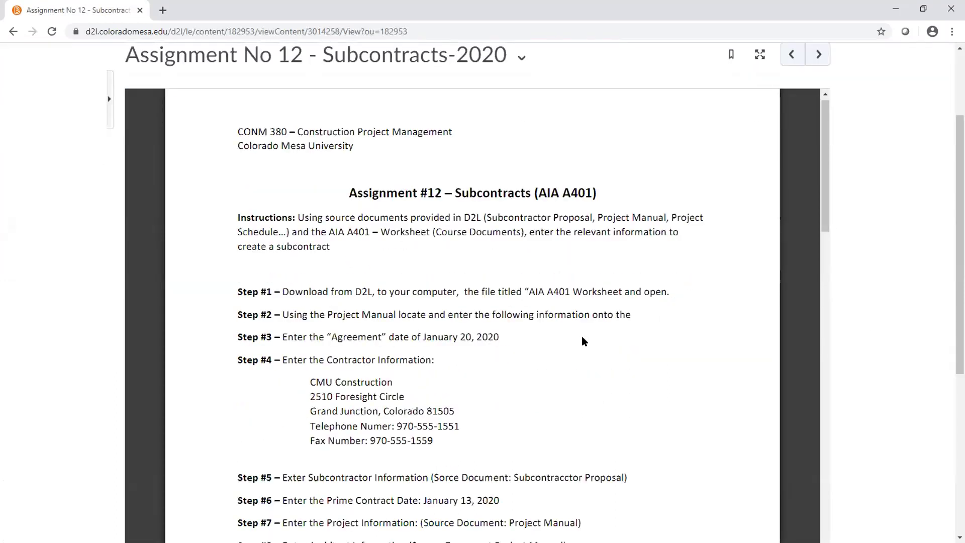
pyautogui.scroll(-1, 284, 271)
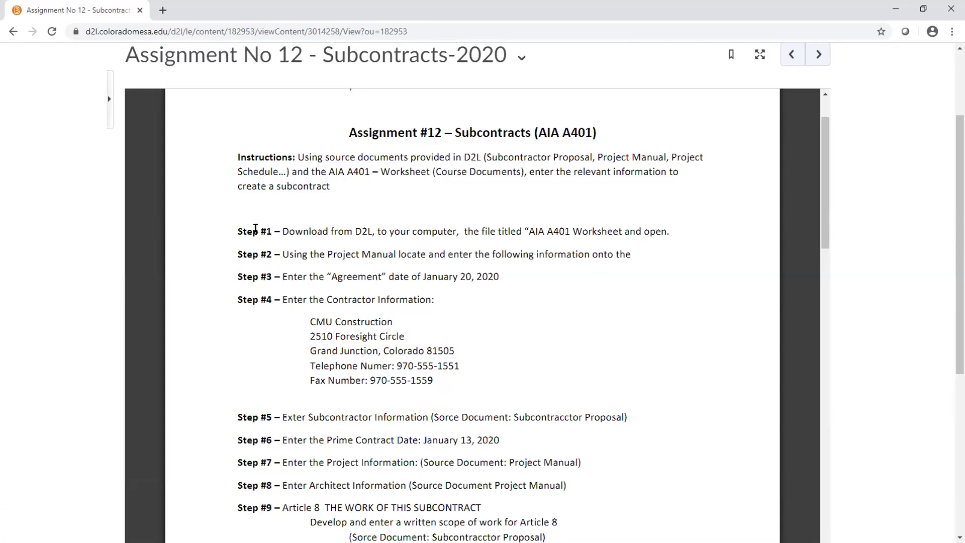
pyautogui.scroll(-2, 282, 252)
pyautogui.scroll(-8, 355, 270)
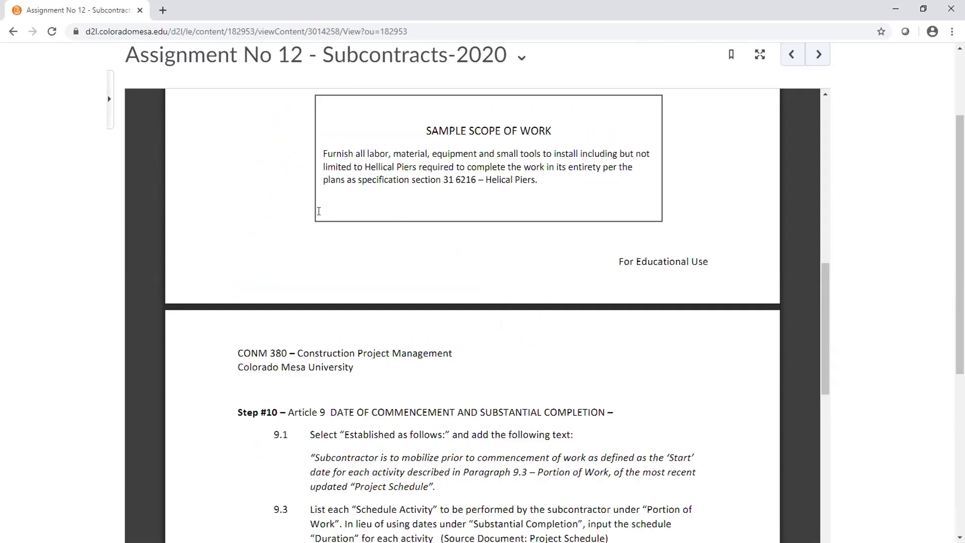
pyautogui.scroll(-5, 356, 271)
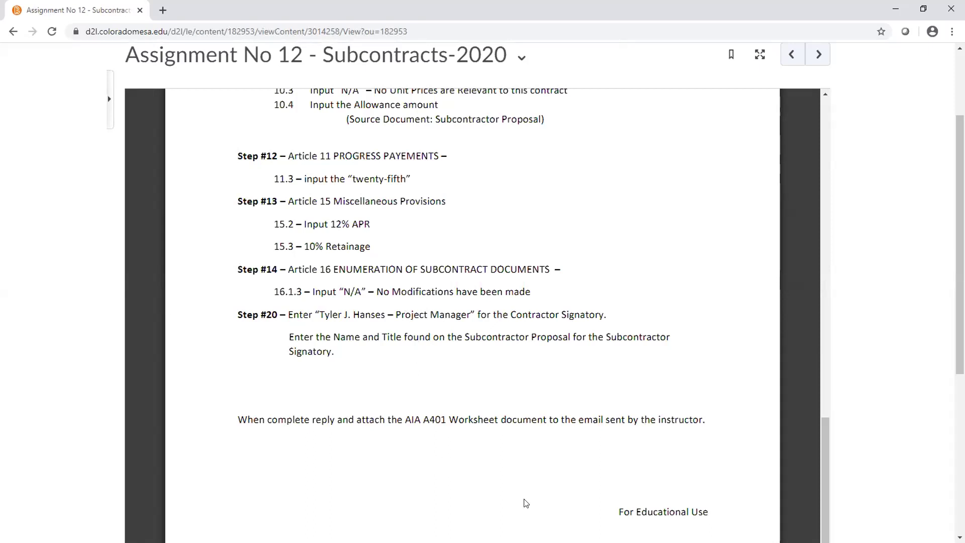
pyautogui.scroll(-2, 436, 372)
pyautogui.scroll(-1, 435, 372)
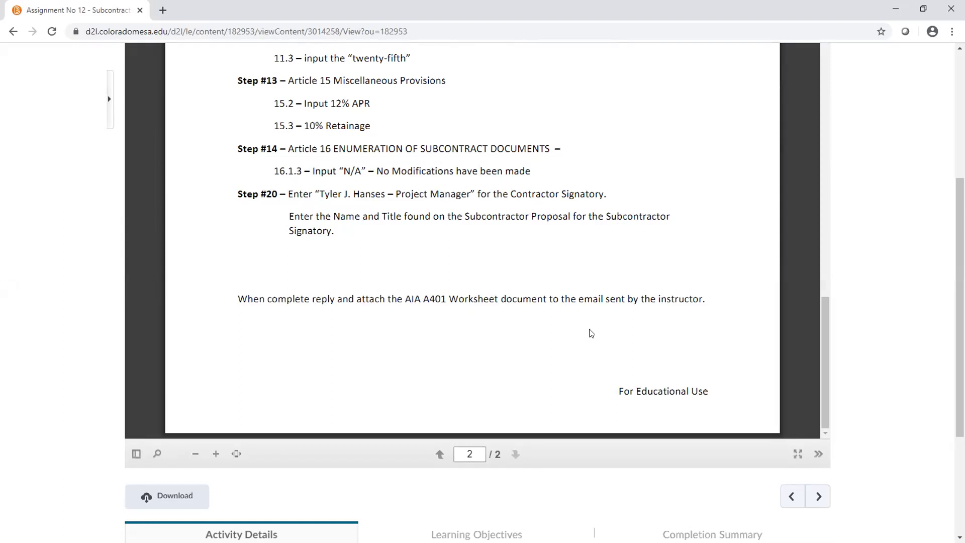
pyautogui.scroll(10, 591, 334)
pyautogui.scroll(3, 915, 314)
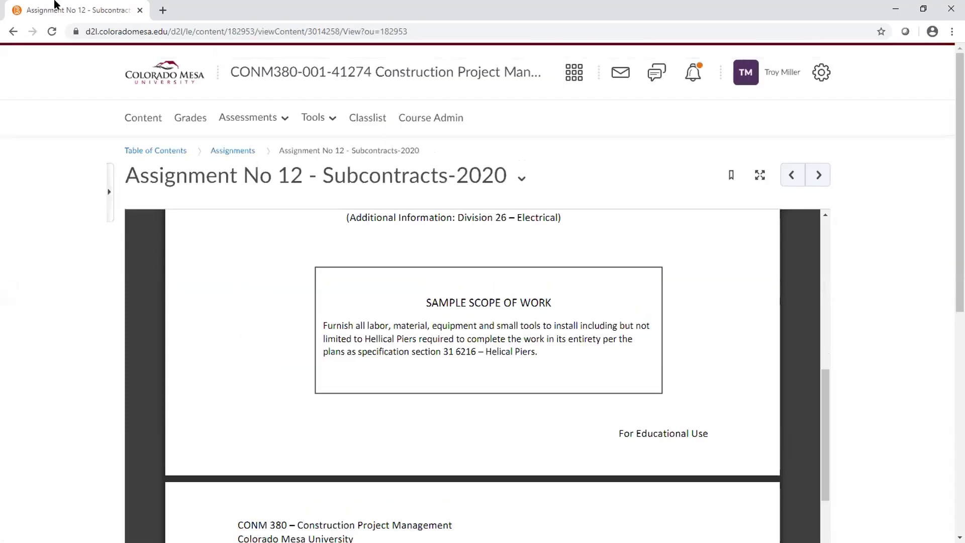
# Go back to the course homepage and open the AIA A401 Worksheet from the Course Documents folder.
pyautogui.click(13, 31)
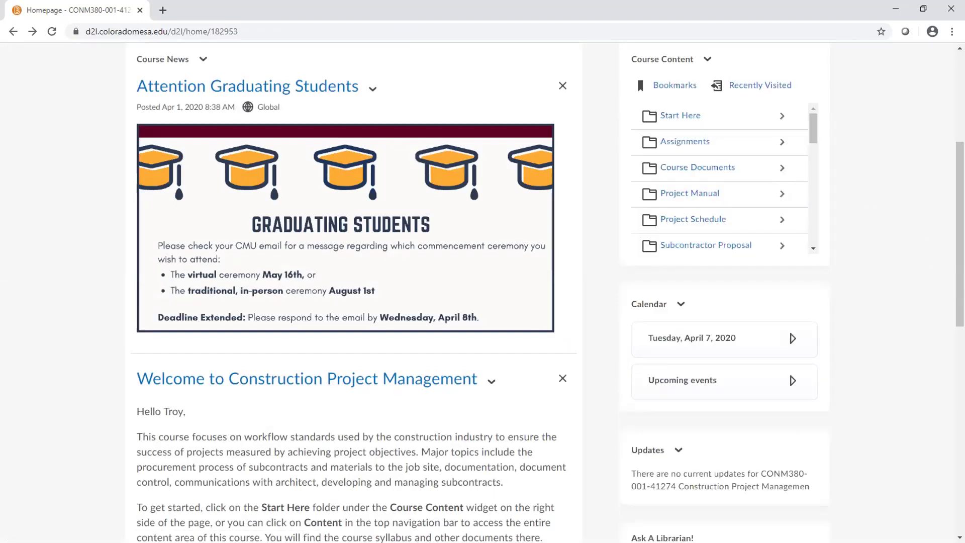
pyautogui.click(781, 175)
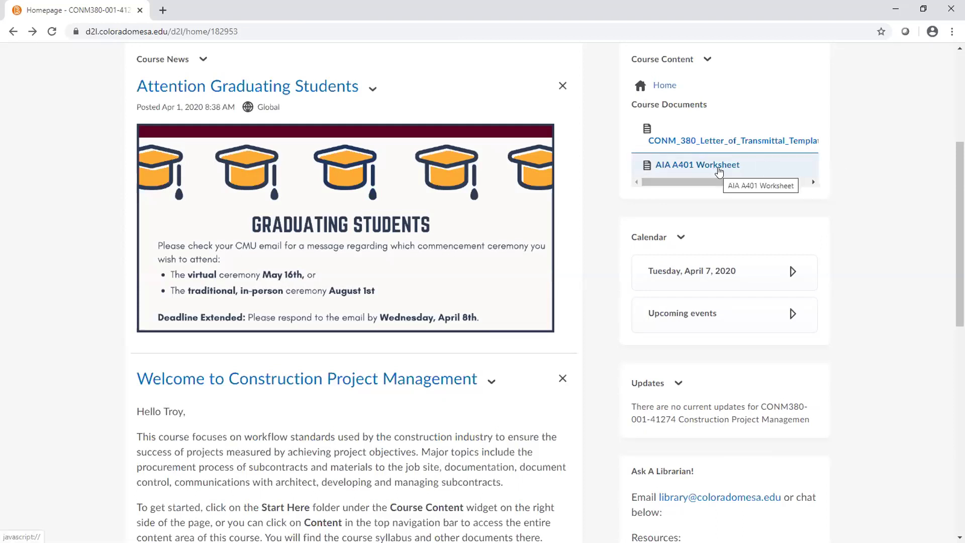
pyautogui.click(719, 170)
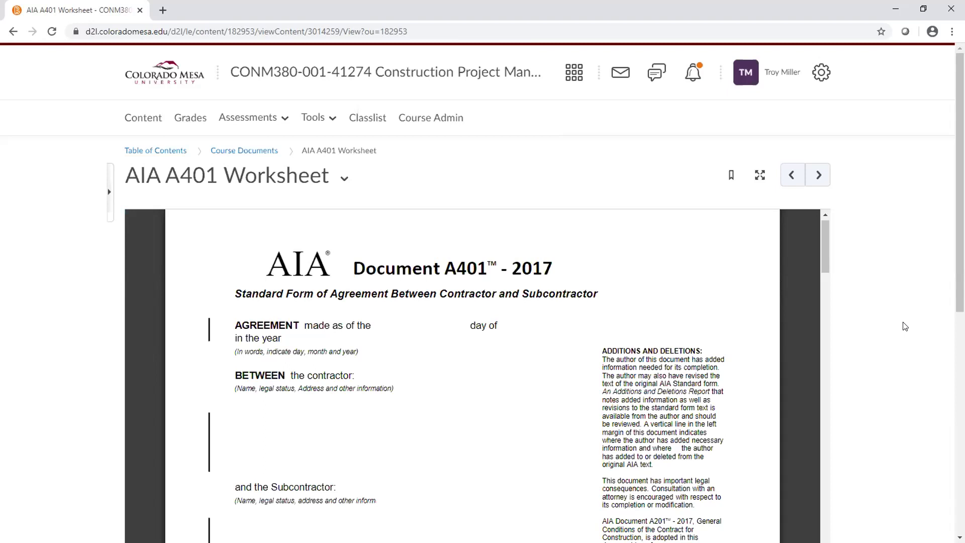
pyautogui.scroll(-2, 905, 327)
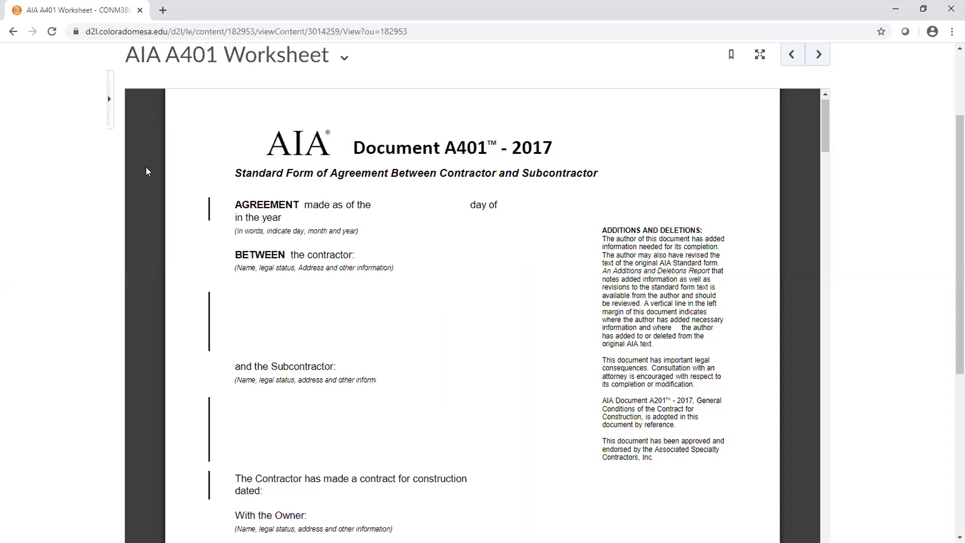
# Return from the worksheet to the course homepage and minimize the browser to reach the desktop.
pyautogui.click(13, 33)
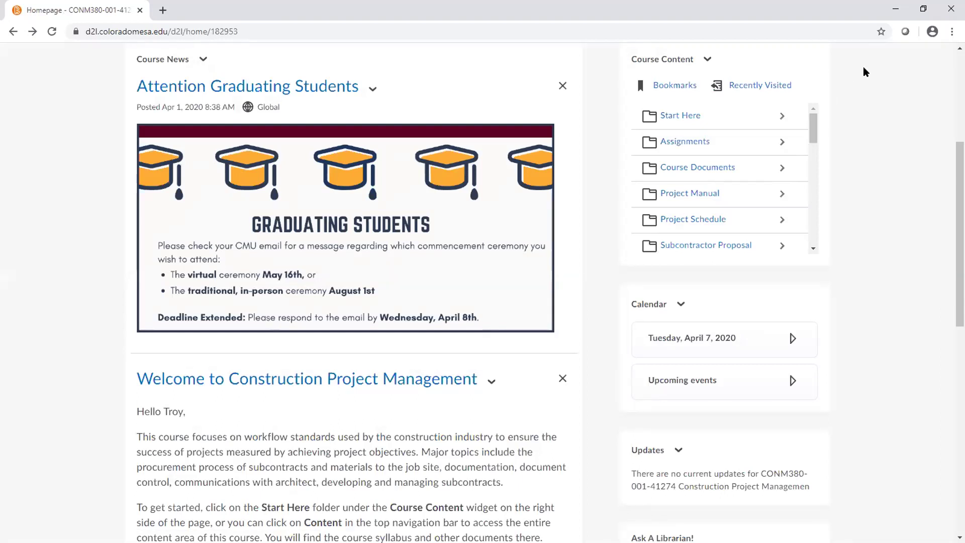
pyautogui.click(893, 9)
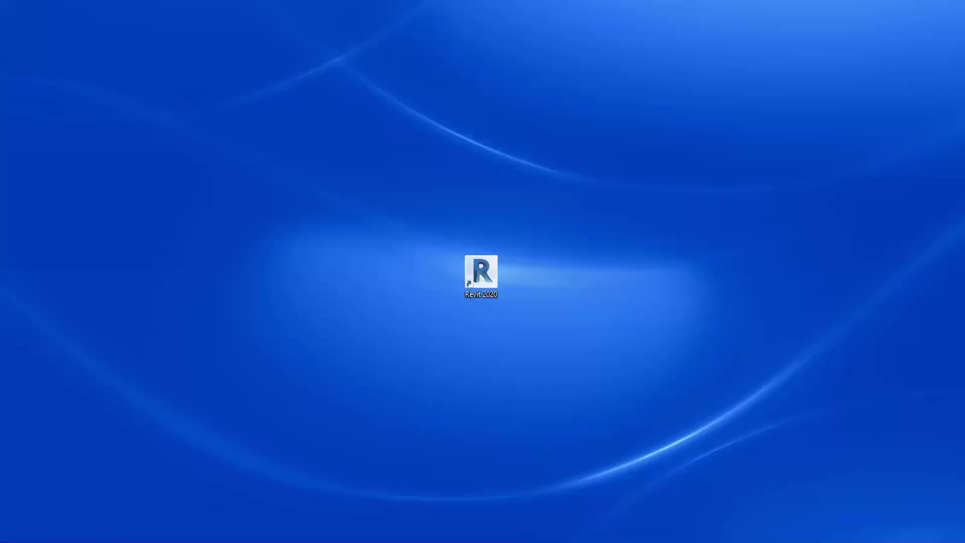
pyautogui.moveTo(714, 281); pyautogui.dragTo(401, 274)
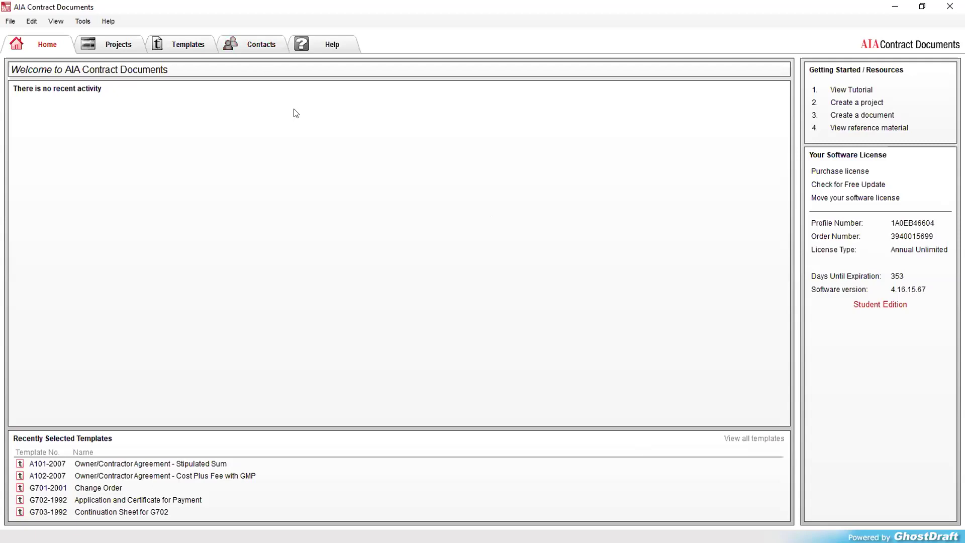
# Show the contact list in AIA Contract Documents and select the Owner category.
pyautogui.click(250, 44)
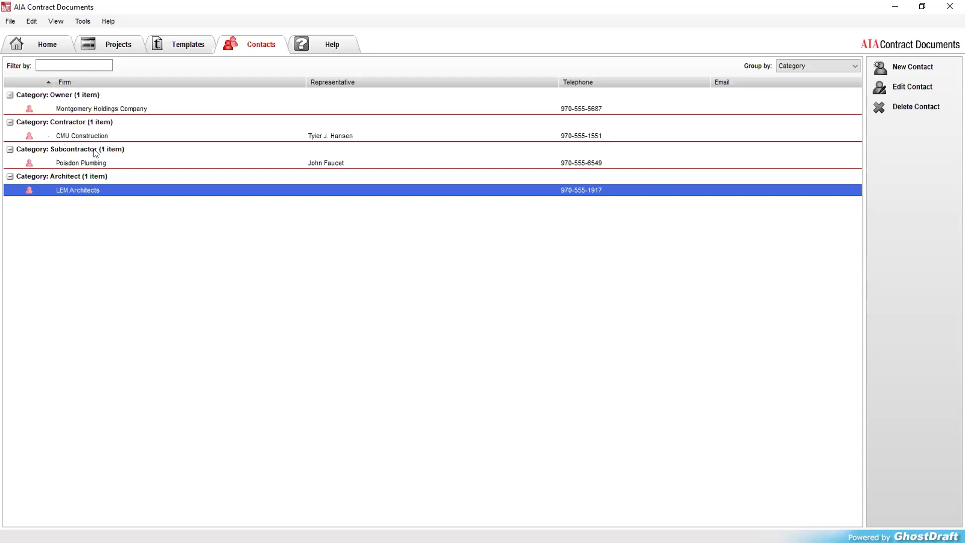
pyautogui.click(7, 97)
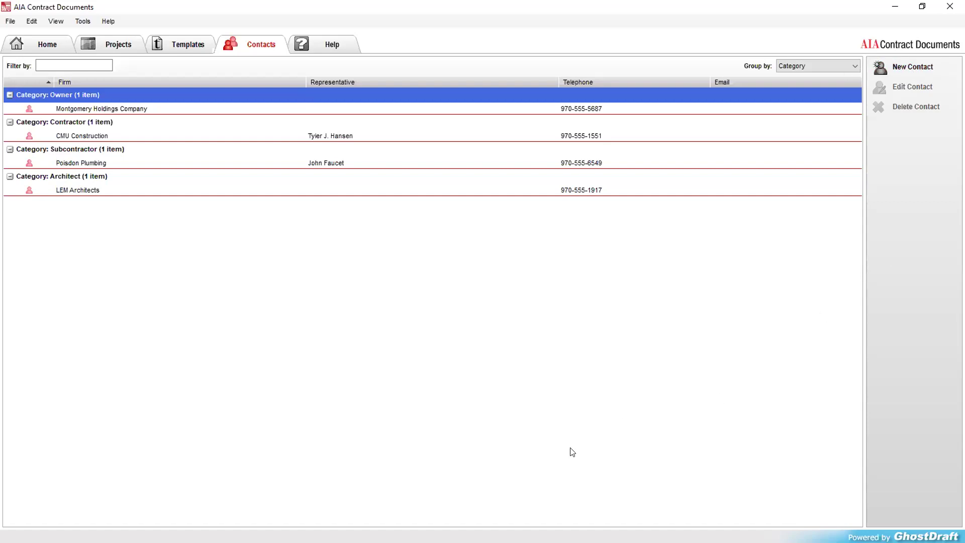
# Expand the A-Series in the standard templates and review its agreements from A101–2017 through A751–2007.
pyautogui.click(177, 46)
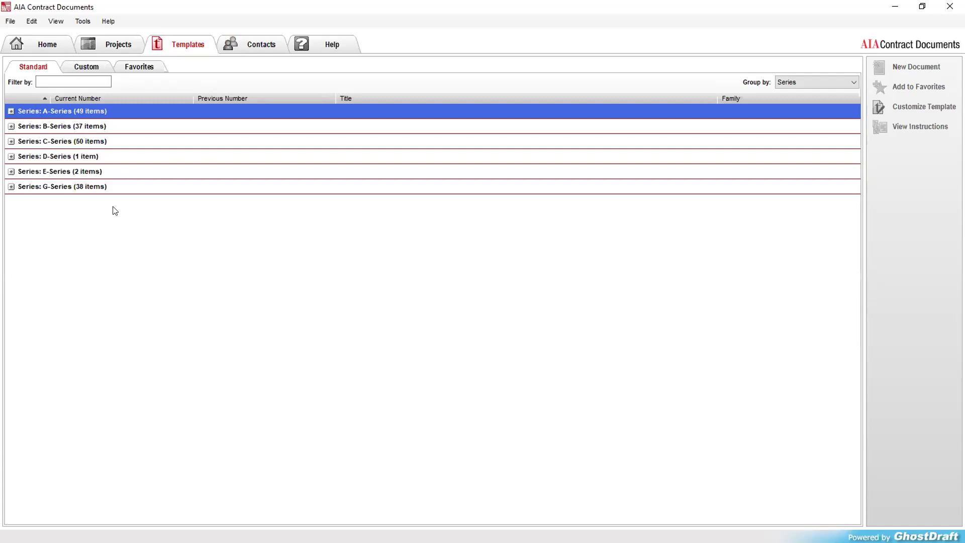
pyautogui.click(11, 111)
pyautogui.scroll(-1, 320, 460)
pyautogui.scroll(1, 315, 296)
pyautogui.scroll(-1, 373, 243)
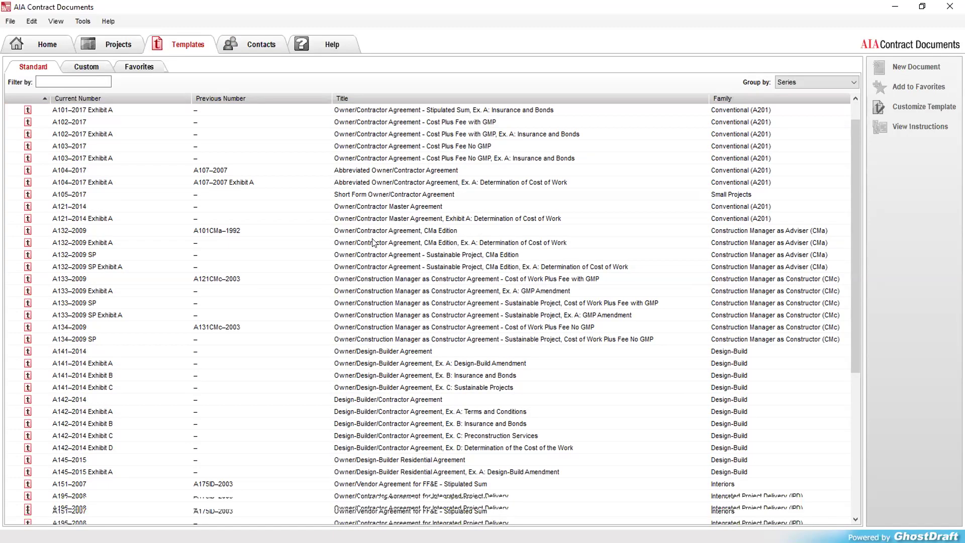
pyautogui.scroll(-6, 372, 242)
pyautogui.scroll(1, 409, 347)
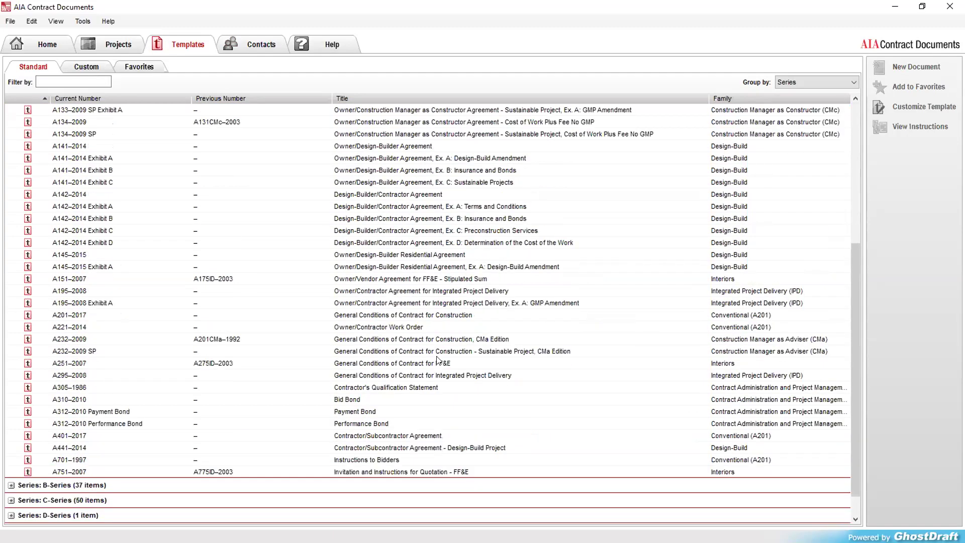
pyautogui.scroll(6, 436, 360)
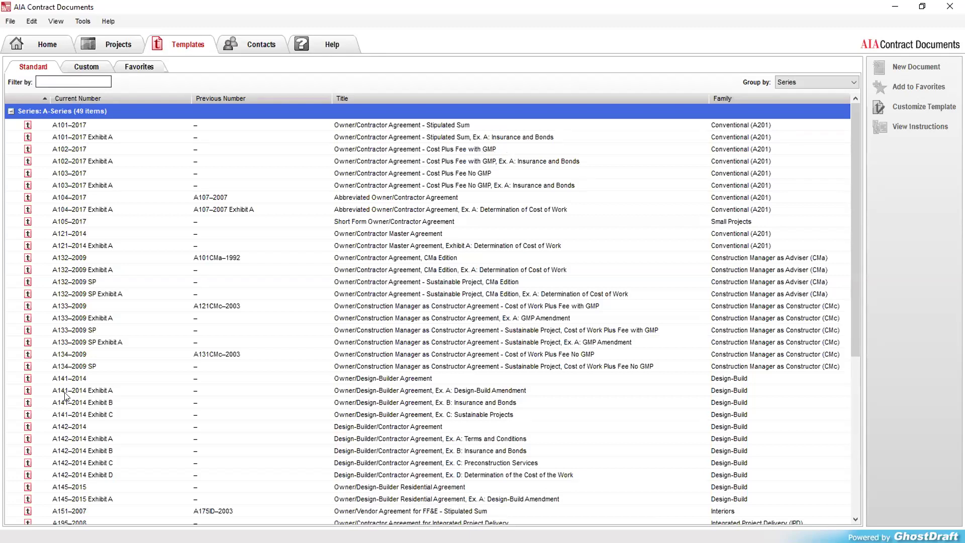
pyautogui.scroll(-1, 69, 398)
pyautogui.scroll(-4, 73, 395)
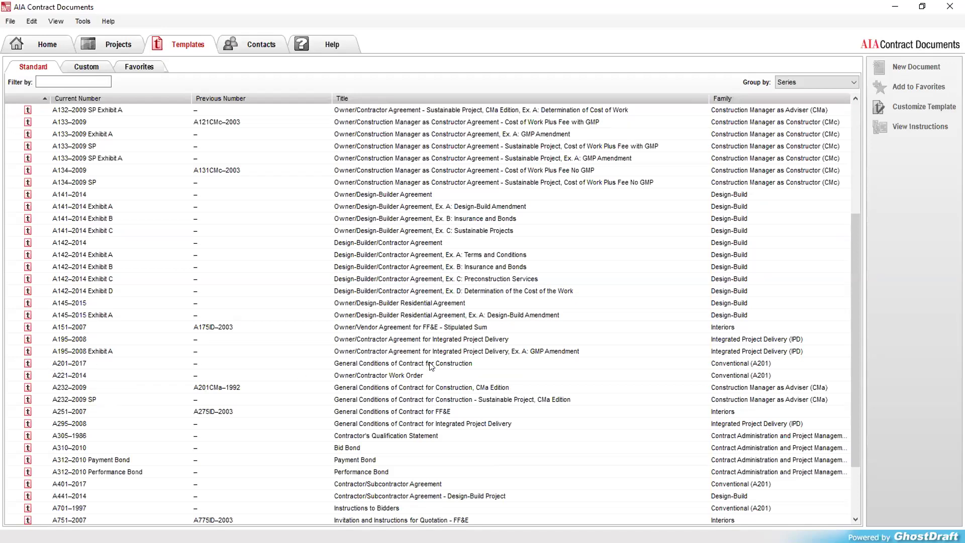
pyautogui.scroll(-3, 488, 371)
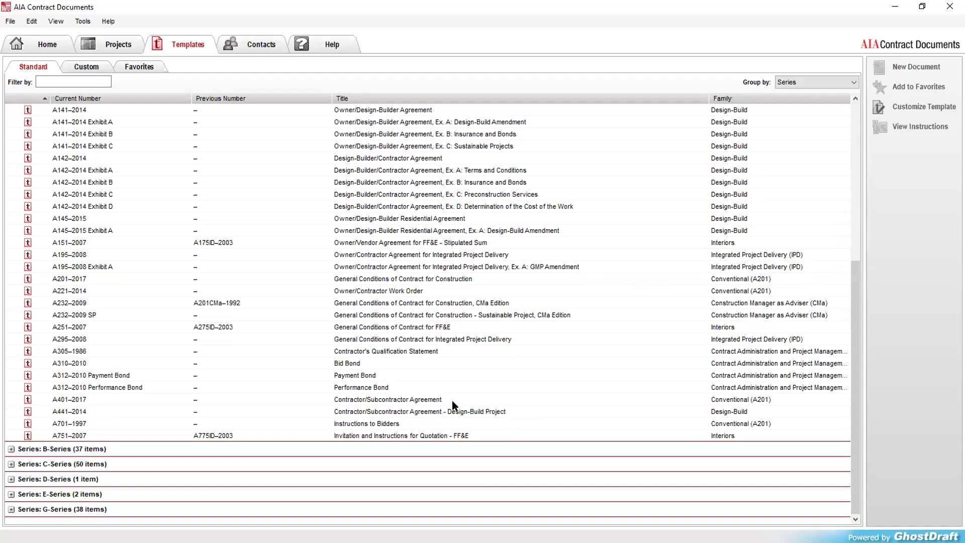
# Expand the B-Series templates and compare the A-Series contractor agreements with the B-Series architect agreements.
pyautogui.click(11, 449)
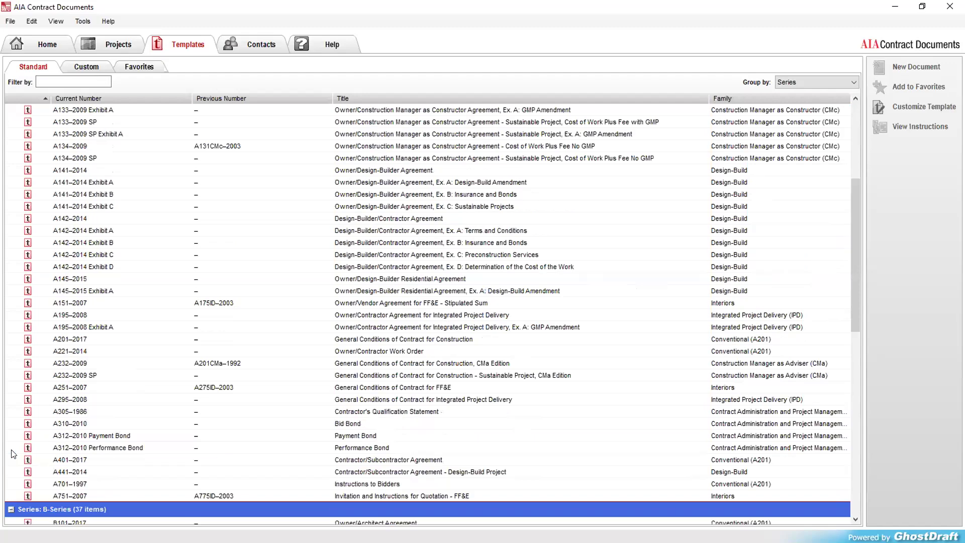
pyautogui.scroll(5, 456, 458)
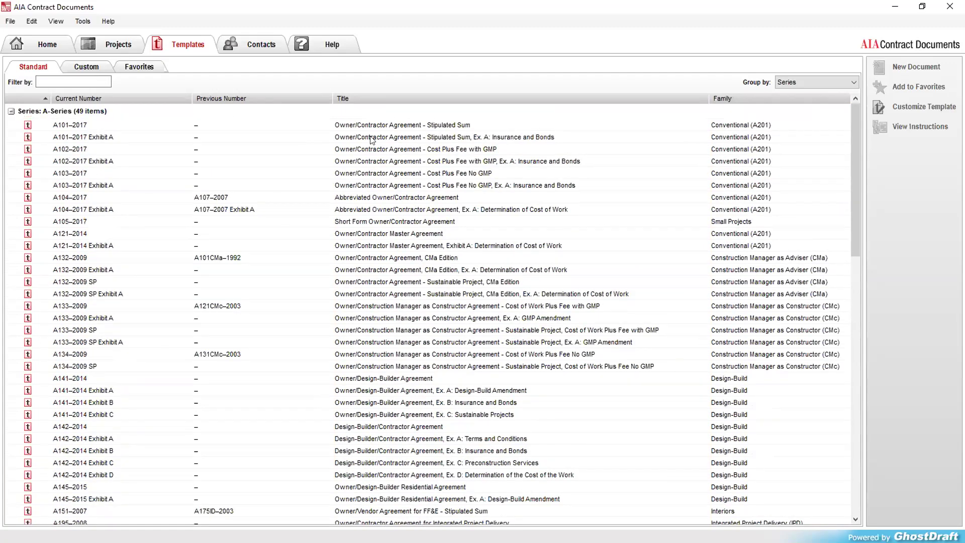
pyautogui.scroll(-10, 171, 407)
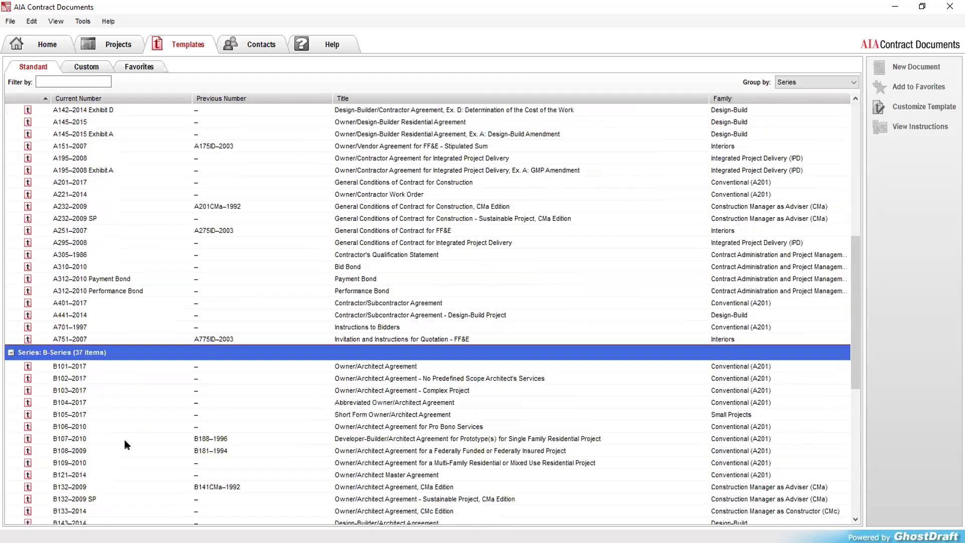
pyautogui.scroll(-5, 60, 340)
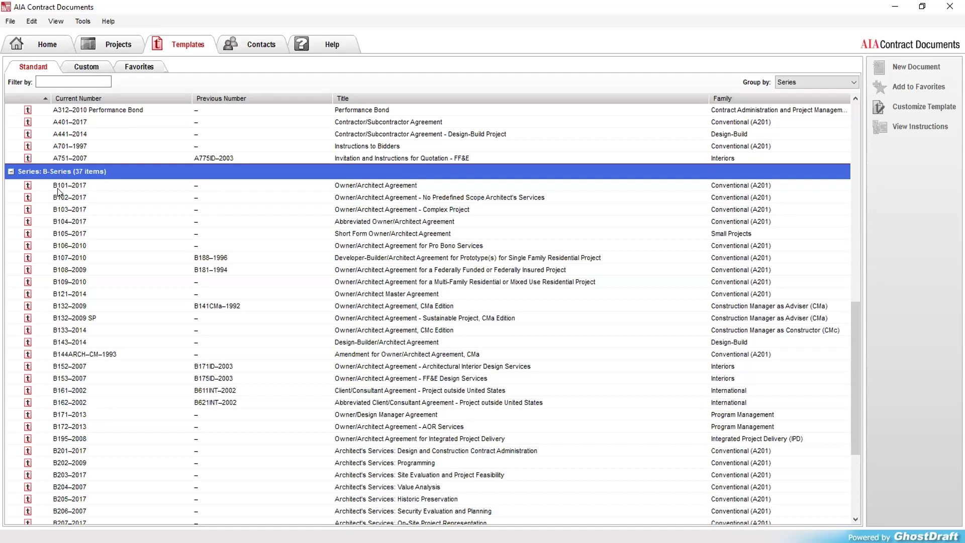
pyautogui.scroll(-5, 307, 318)
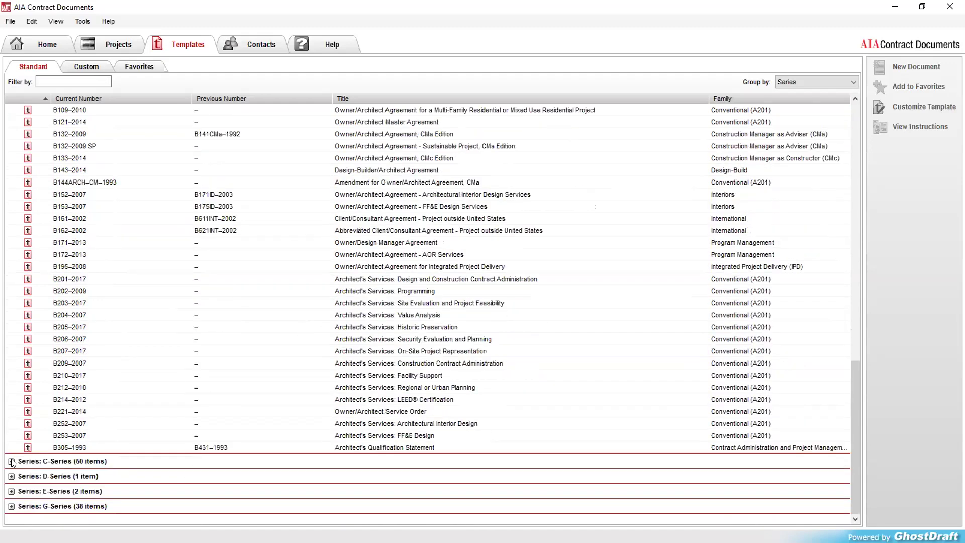
# Expand the C-Series templates and look through its consultant, construction manager and integrated project delivery agreements.
pyautogui.click(11, 460)
pyautogui.scroll(-3, 461, 377)
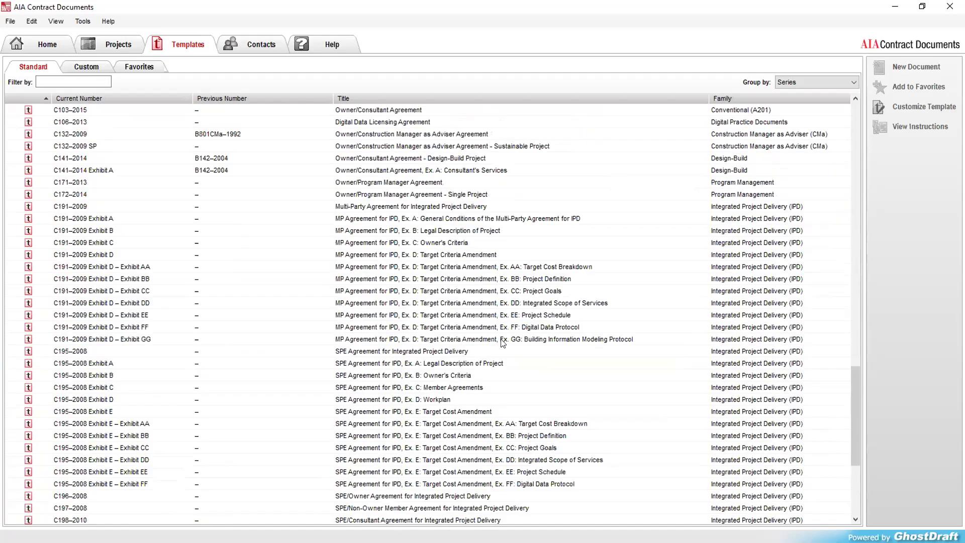
pyautogui.scroll(3, 483, 241)
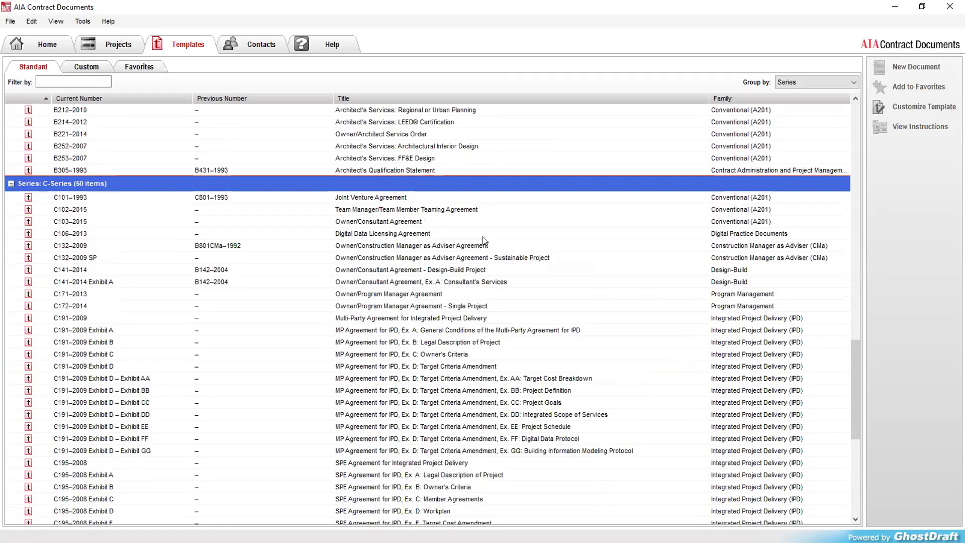
# Expand the G-Series templates, look through its contract administration forms, and return to the start of the A-Series.
pyautogui.scroll(-9, 482, 241)
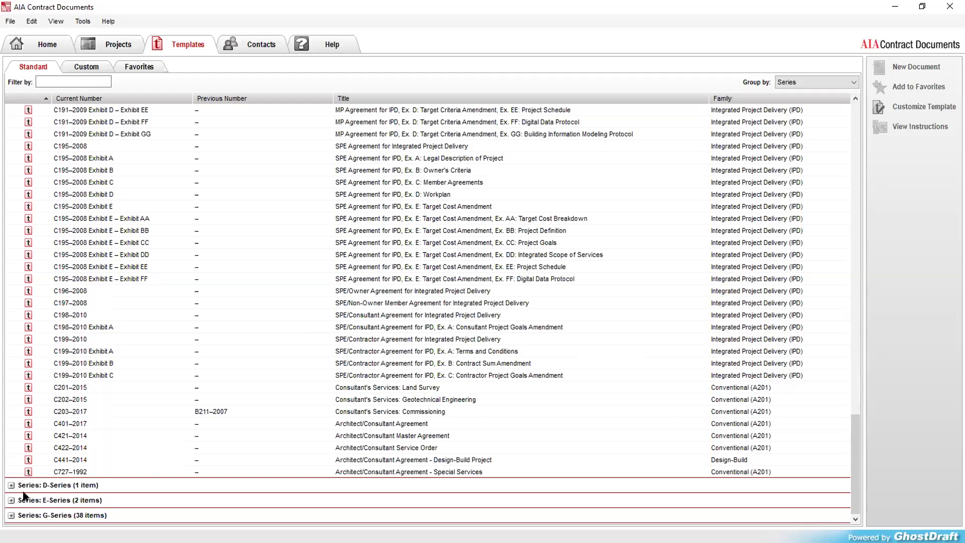
pyautogui.click(11, 515)
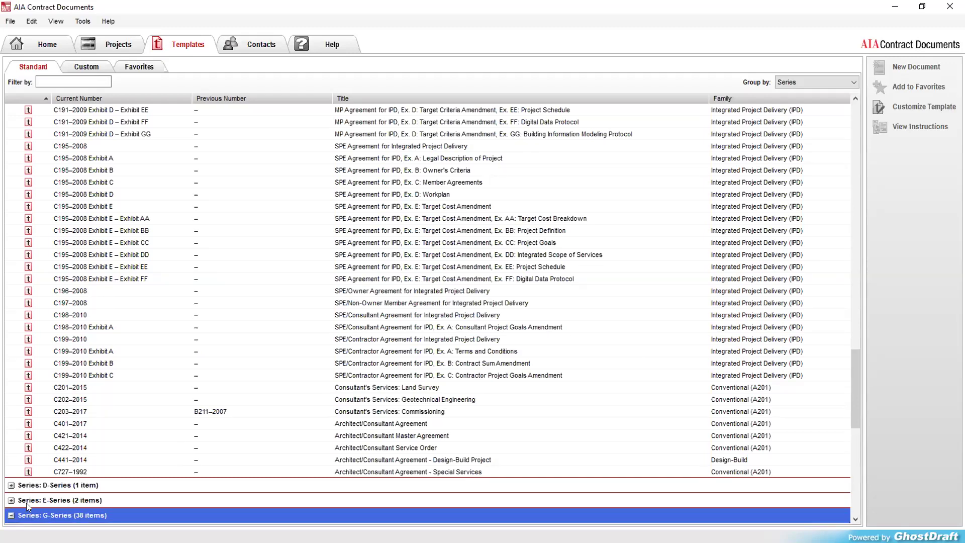
pyautogui.scroll(-10, 262, 281)
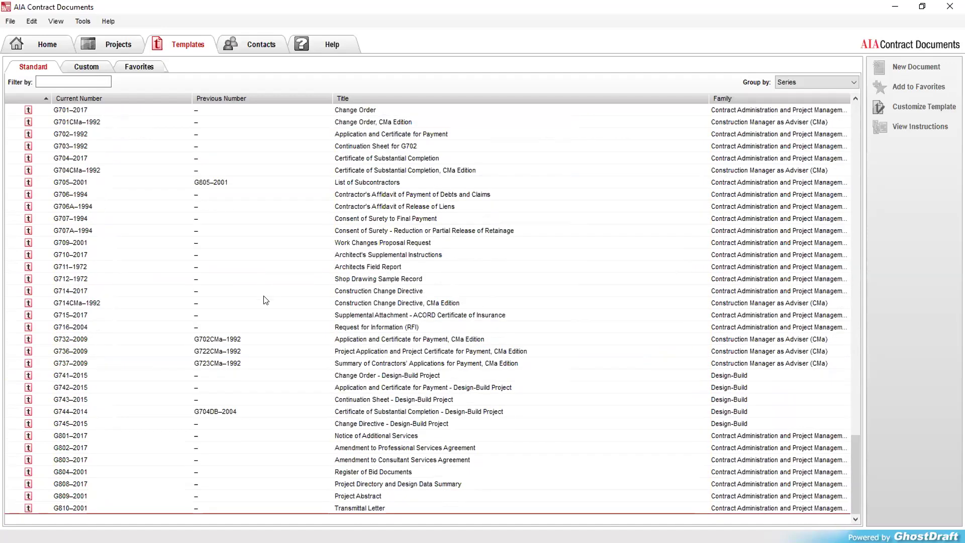
pyautogui.scroll(1, 380, 425)
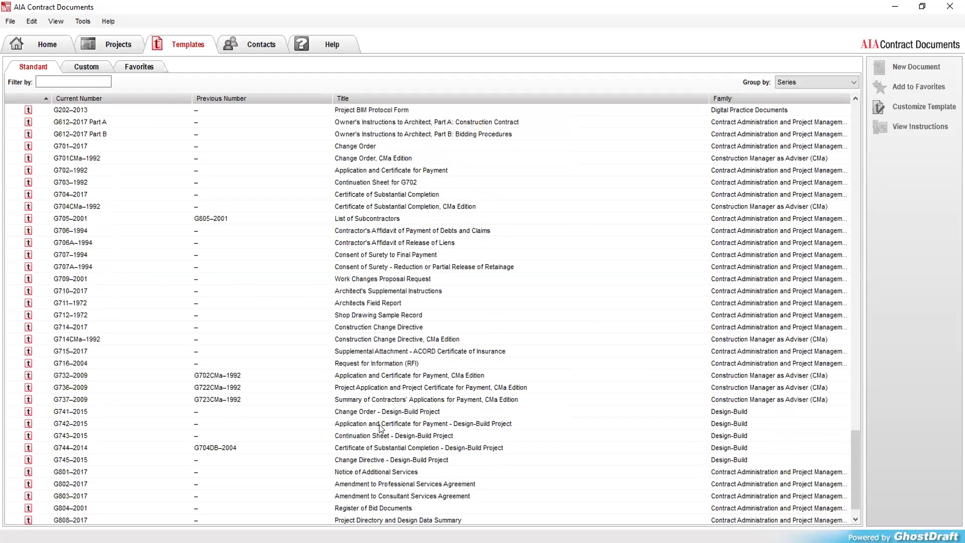
pyautogui.scroll(2, 380, 428)
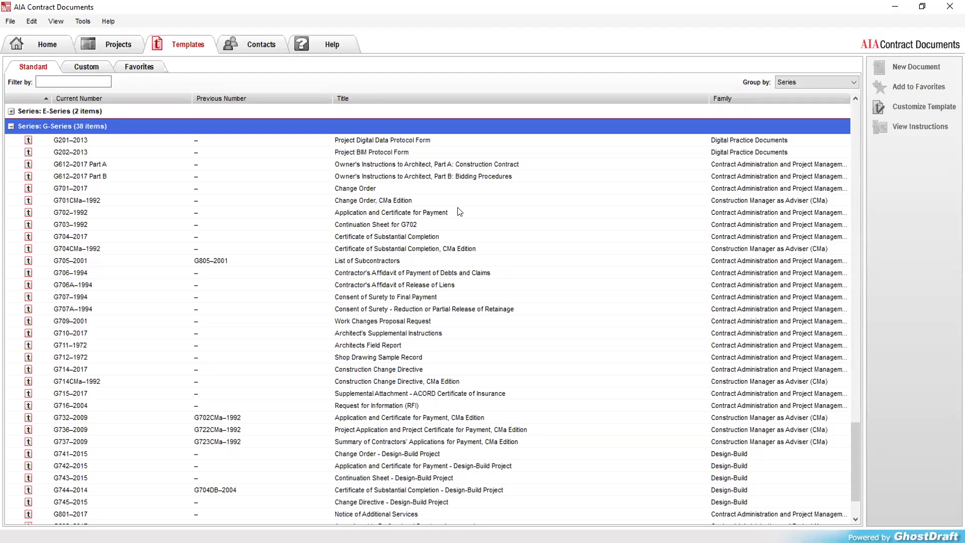
pyautogui.scroll(-1, 442, 330)
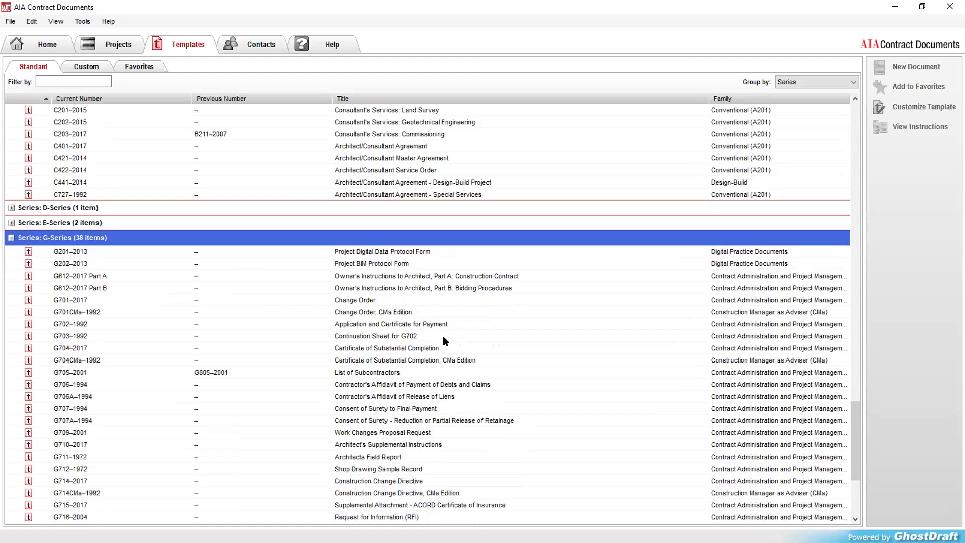
pyautogui.scroll(20, 454, 342)
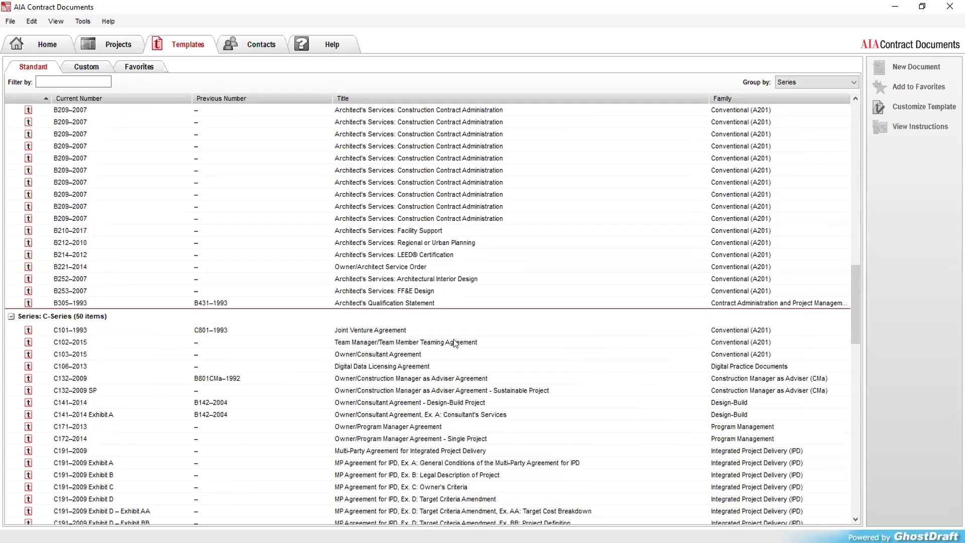
pyautogui.scroll(15, 459, 346)
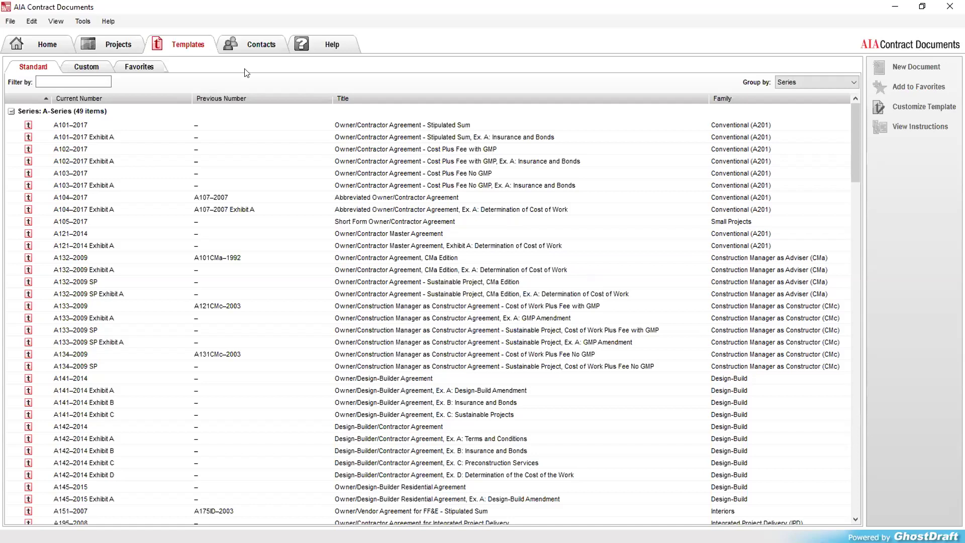
# Start a new document in The Wetzikon Inn, Kaffee & Lounge project and collapse the A- through G-Series in the template selection.
pyautogui.click(118, 45)
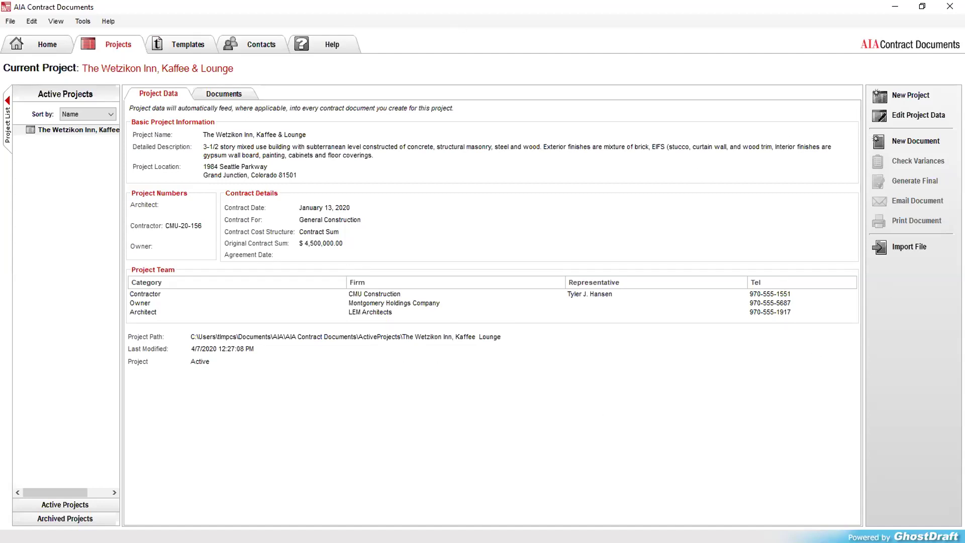
pyautogui.click(909, 140)
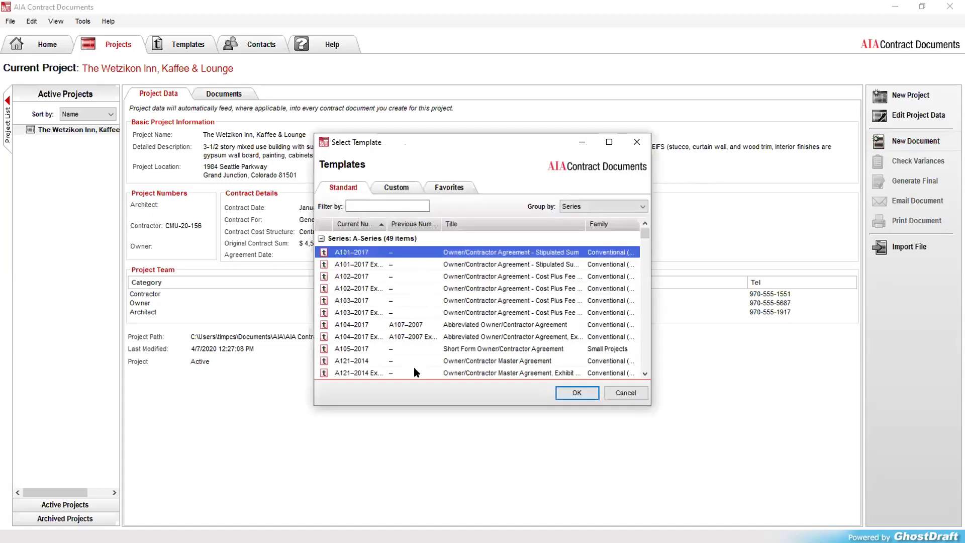
pyautogui.click(321, 239)
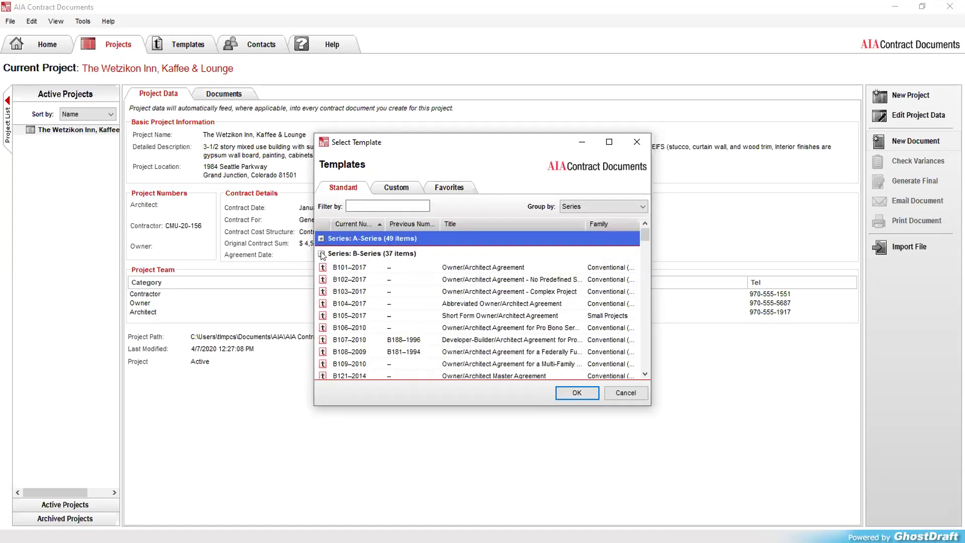
pyautogui.click(321, 253)
pyautogui.click(321, 268)
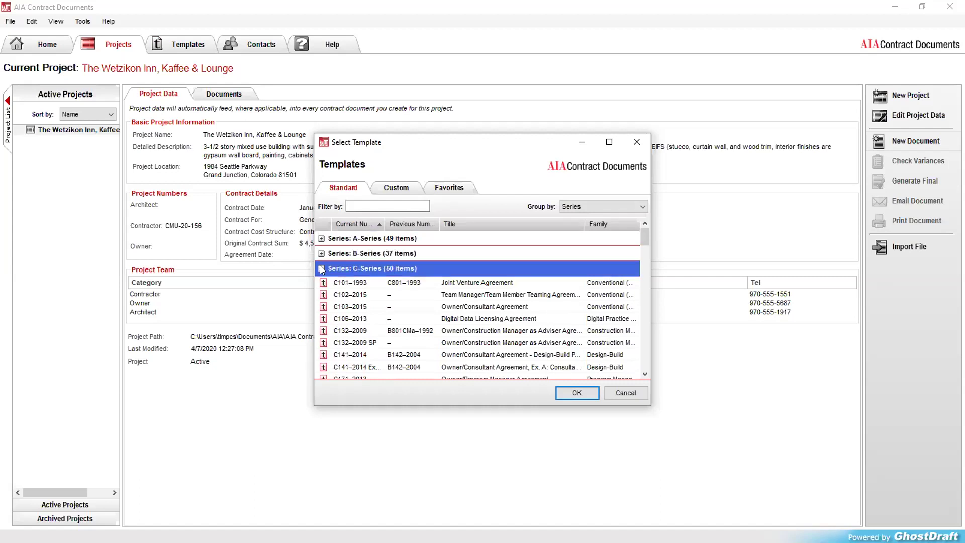
pyautogui.click(321, 284)
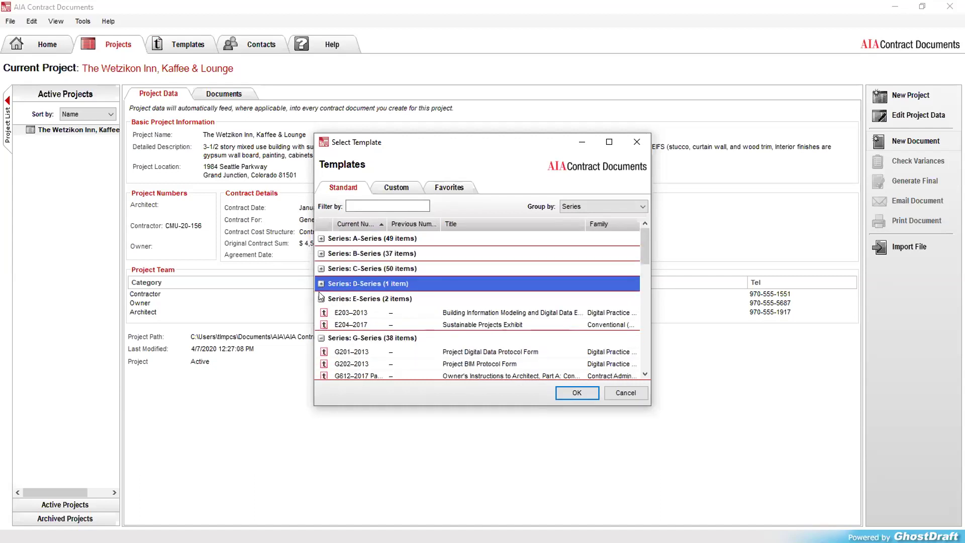
pyautogui.click(322, 299)
pyautogui.click(321, 313)
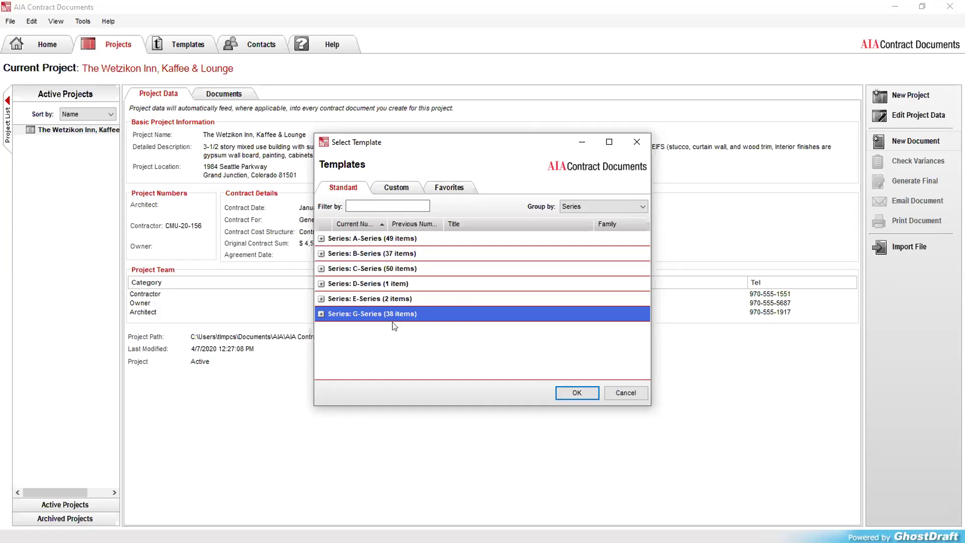
# Check the custom templates, return to the standard A-Series, and choose A401–2017 Contractor/Subcontractor Agreement for the new document.
pyautogui.click(394, 185)
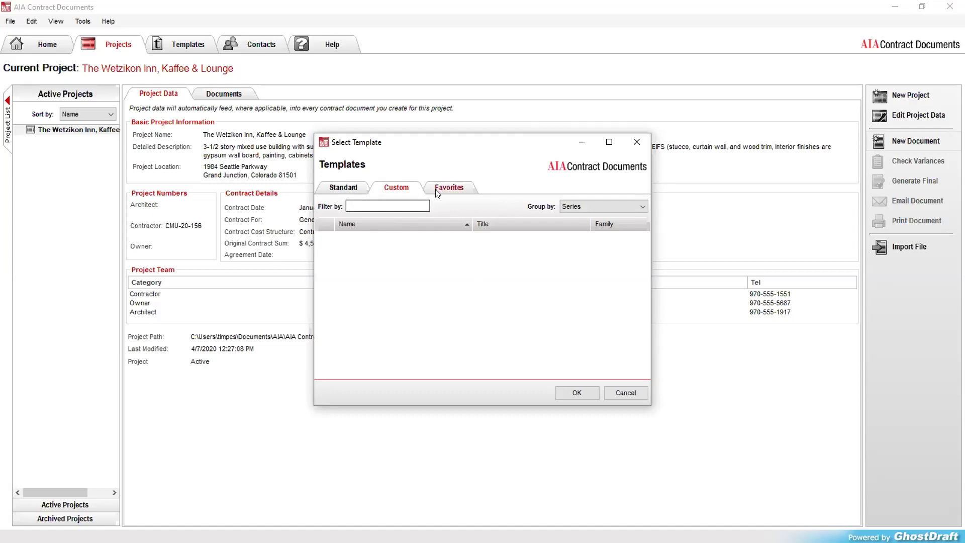
pyautogui.click(341, 188)
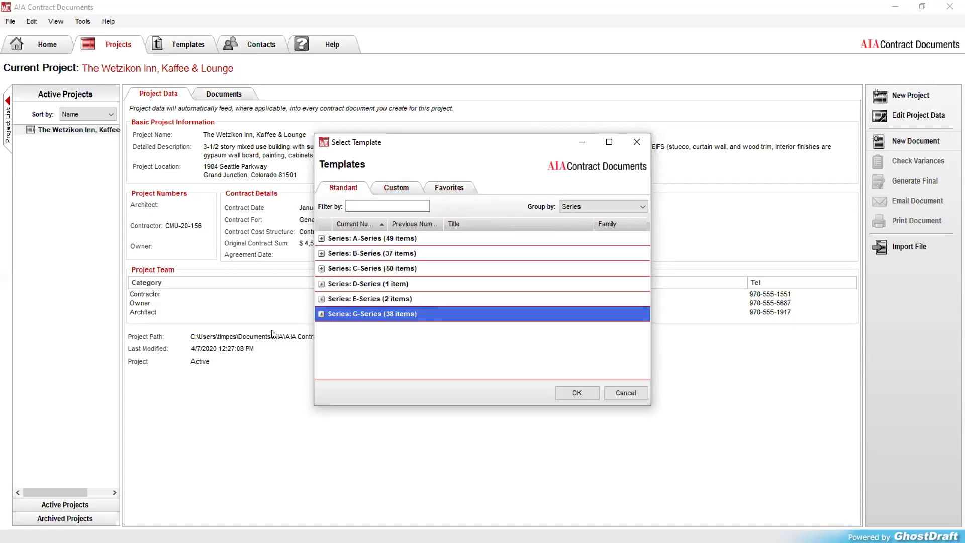
pyautogui.click(321, 239)
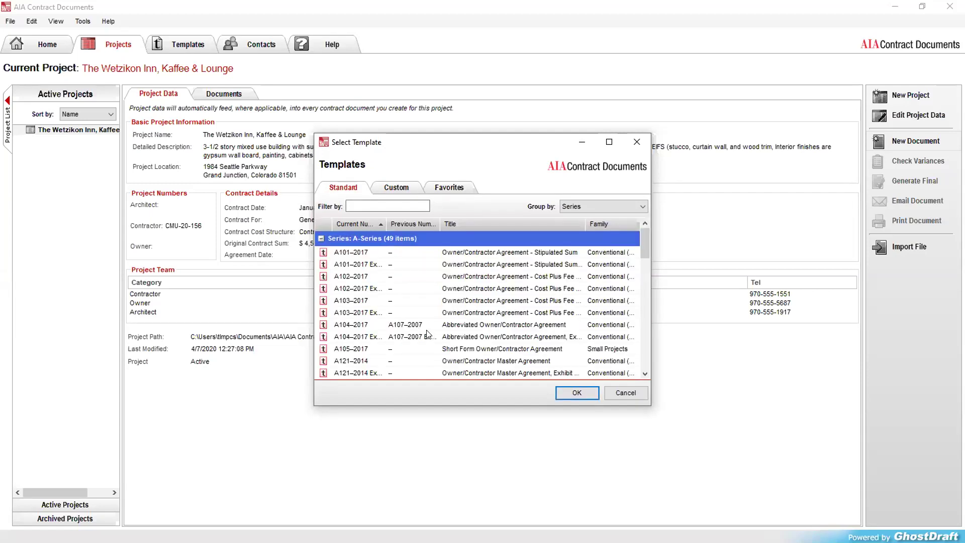
pyautogui.scroll(-3, 429, 334)
pyautogui.scroll(-10, 429, 333)
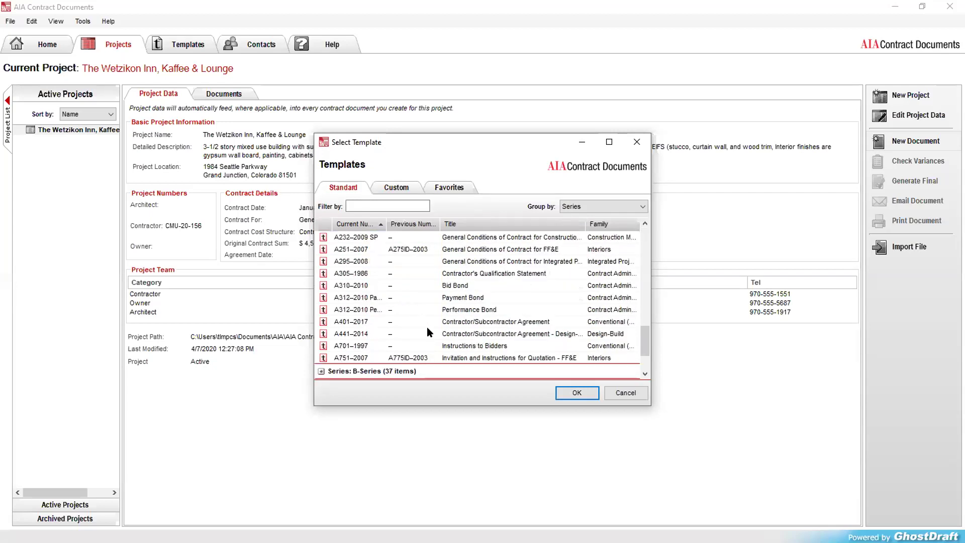
pyautogui.scroll(1, 427, 326)
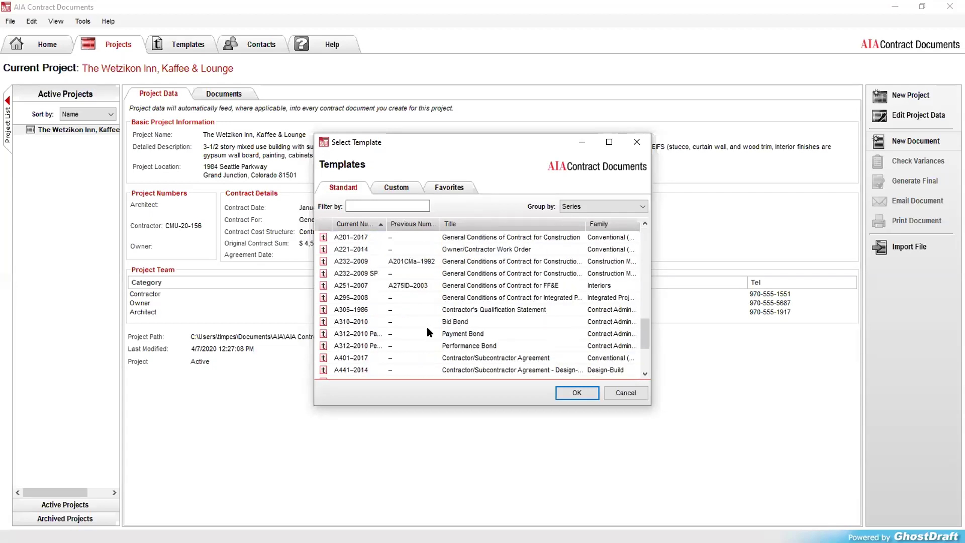
pyautogui.click(341, 360)
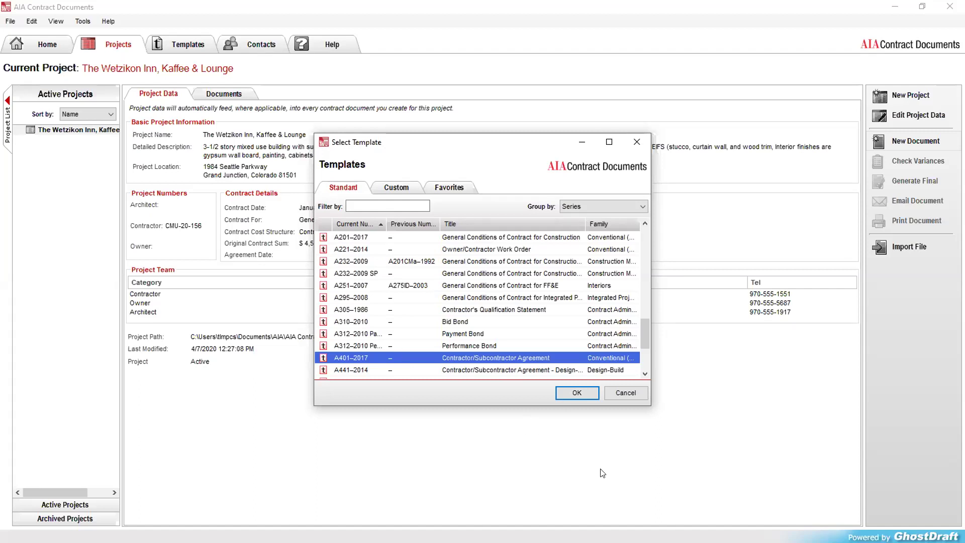
pyautogui.click(577, 393)
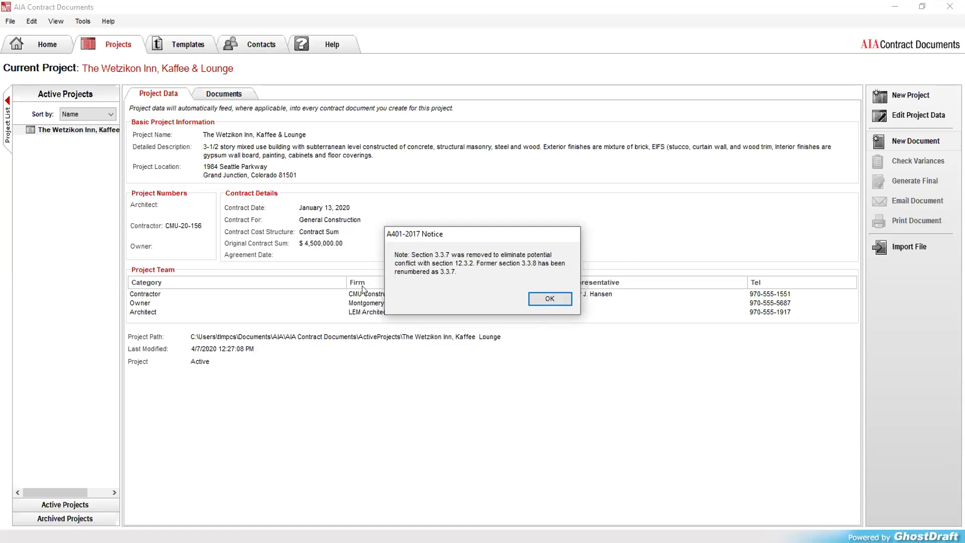
# Acknowledge the A401-2017 notice and open the newly created working draft in Word.
pyautogui.click(548, 300)
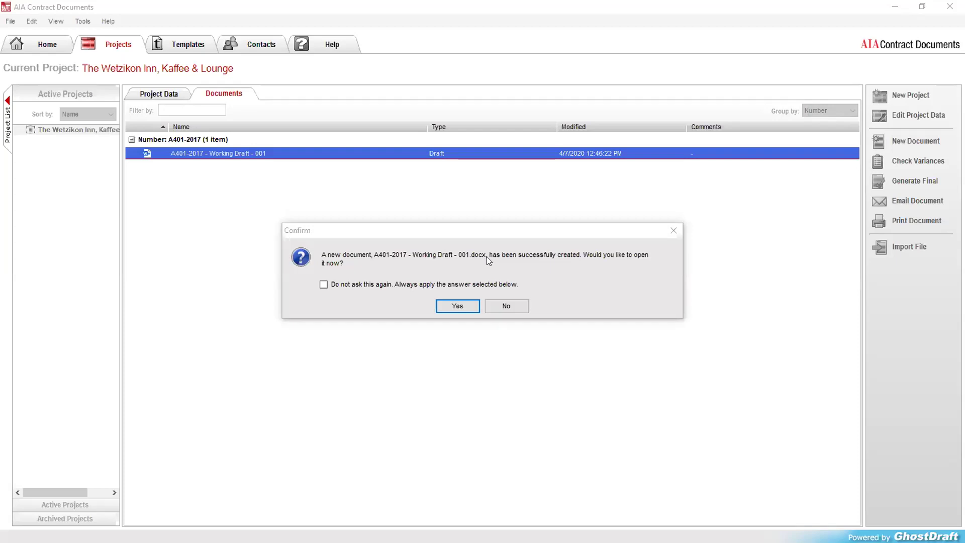
pyautogui.click(455, 305)
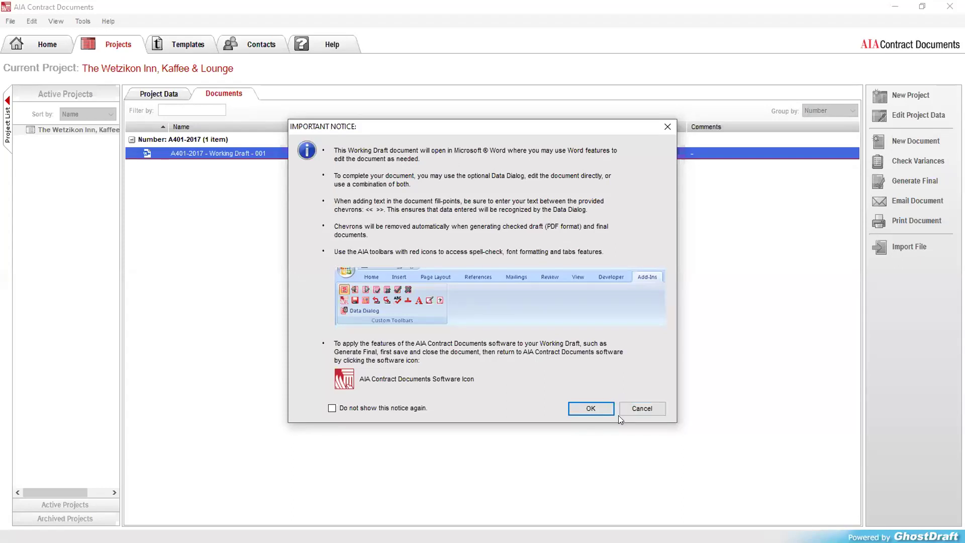
pyautogui.click(592, 409)
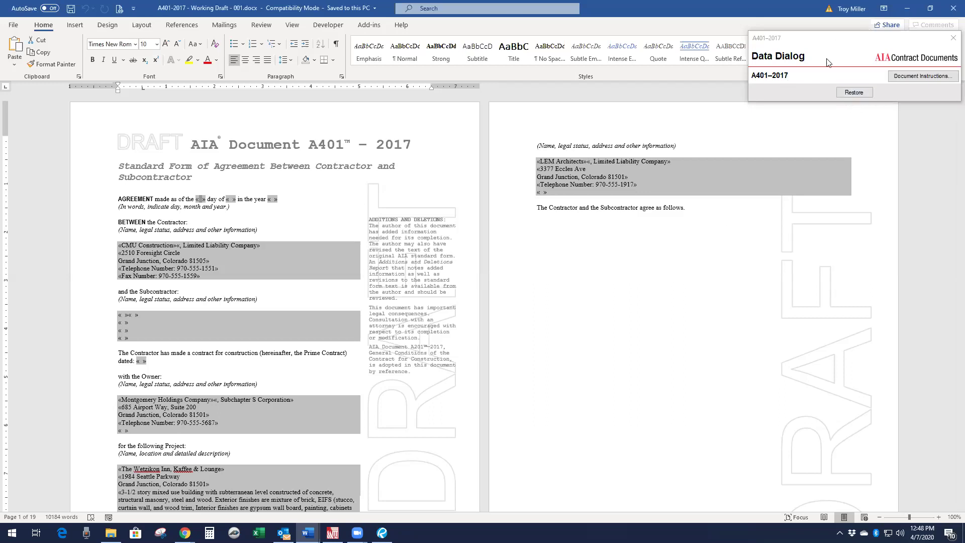
# Restore the A401–2017 Data Dialog, look through the agreement's first page, and place the cursor after the project description.
pyautogui.click(854, 92)
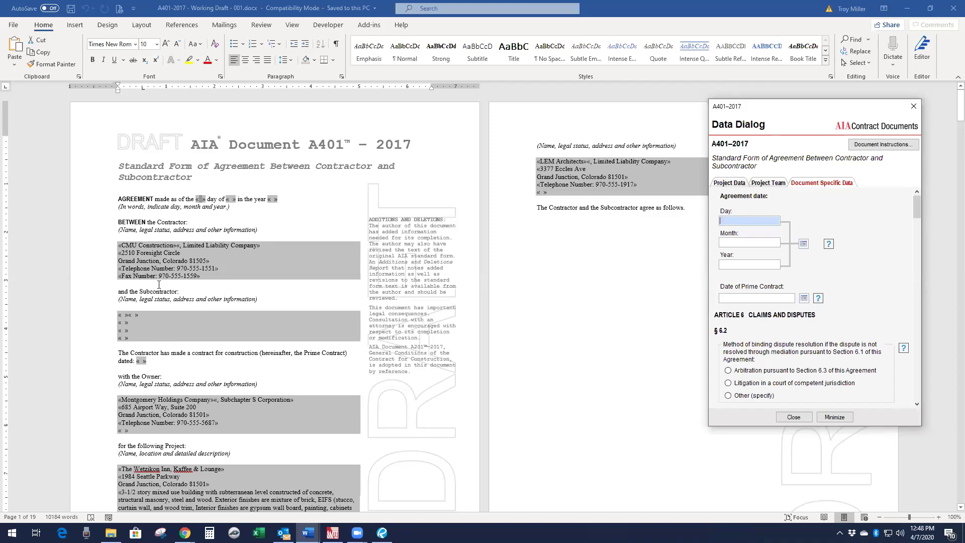
pyautogui.scroll(-2, 192, 366)
pyautogui.scroll(-3, 192, 366)
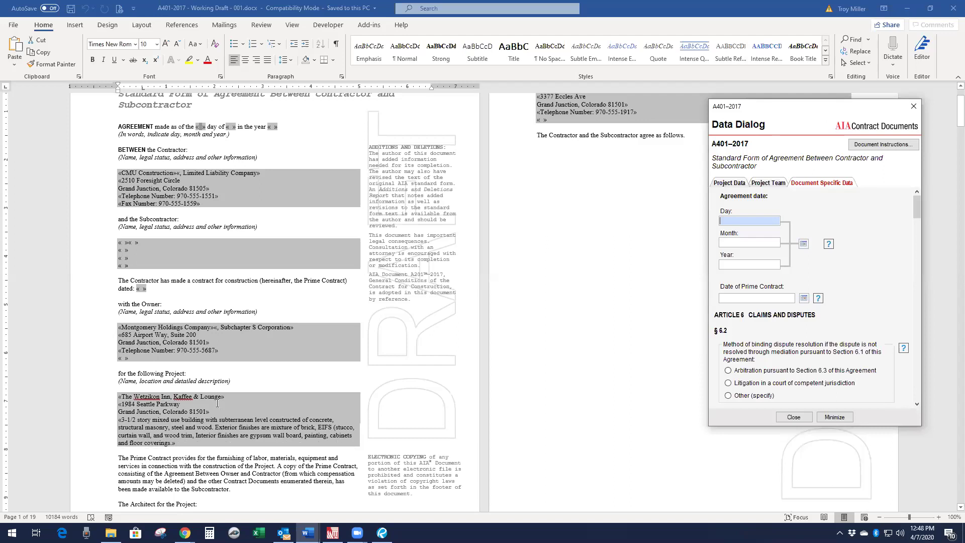
pyautogui.scroll(-3, 228, 399)
pyautogui.scroll(-2, 229, 389)
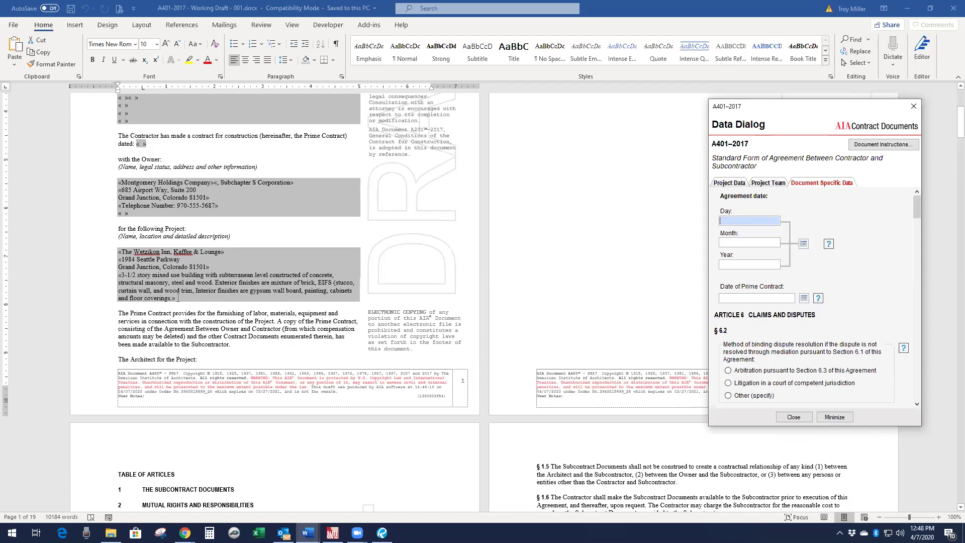
pyautogui.click(178, 297)
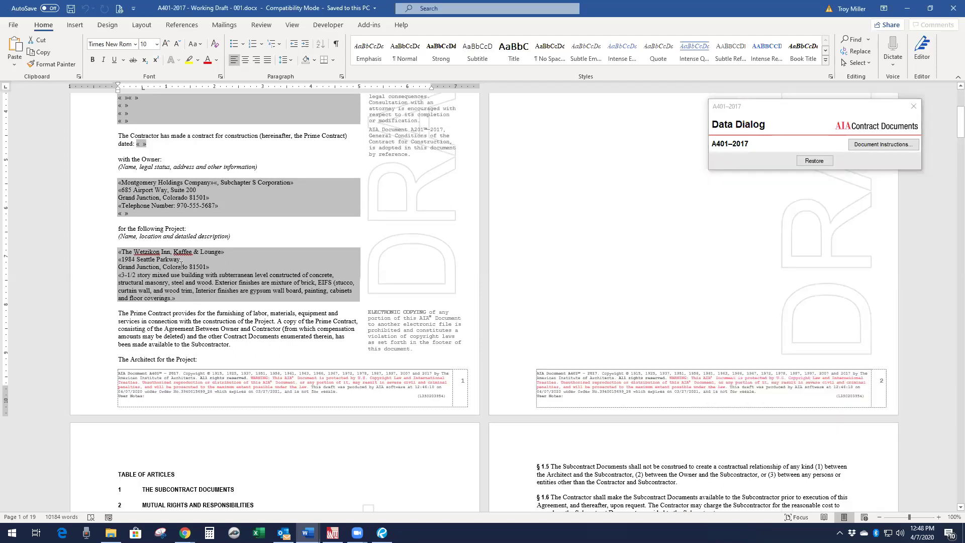
# Examine the contractor, owner and project fields on the agreement's opening pages and place the cursor in the blank subcontractor block.
pyautogui.scroll(3, 181, 265)
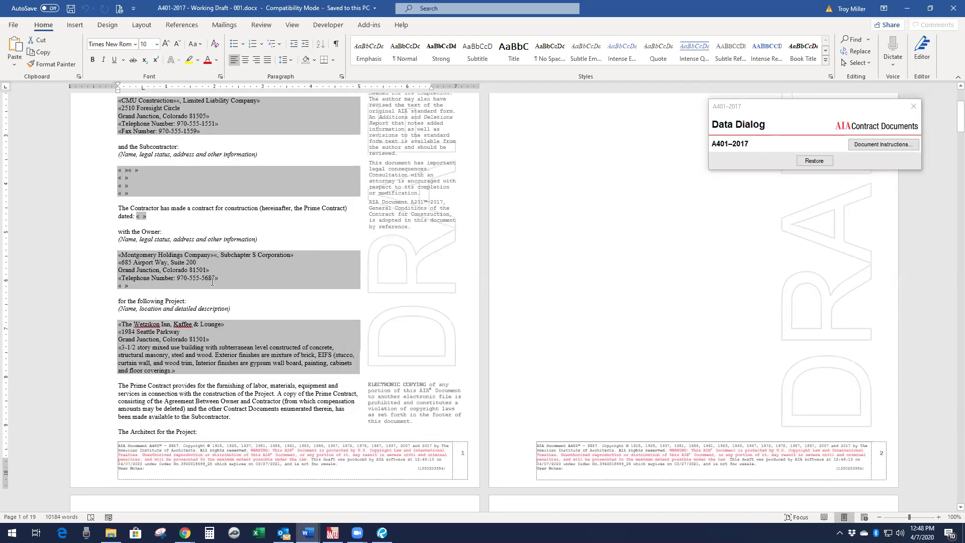
pyautogui.scroll(4, 212, 281)
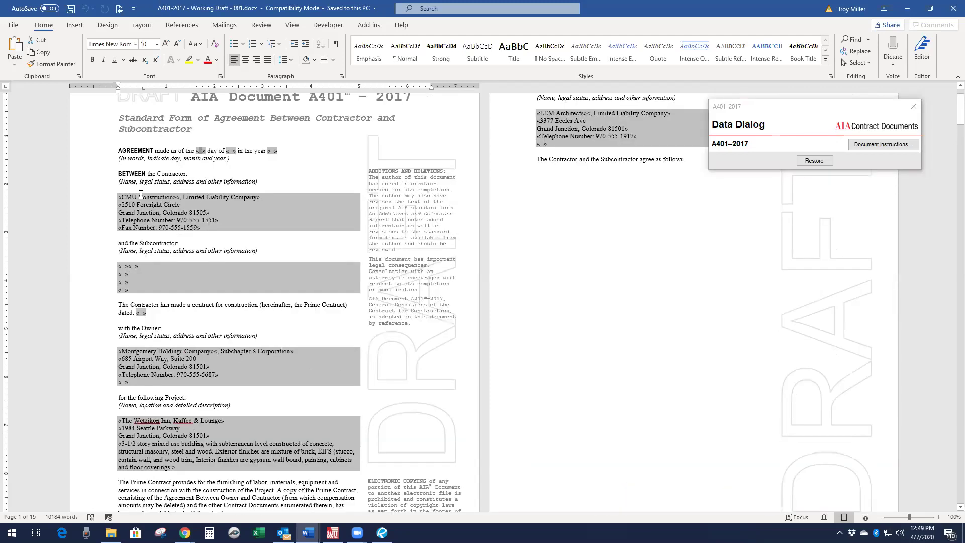
pyautogui.scroll(-1, 200, 254)
pyautogui.scroll(-14, 200, 254)
pyautogui.scroll(8, 343, 253)
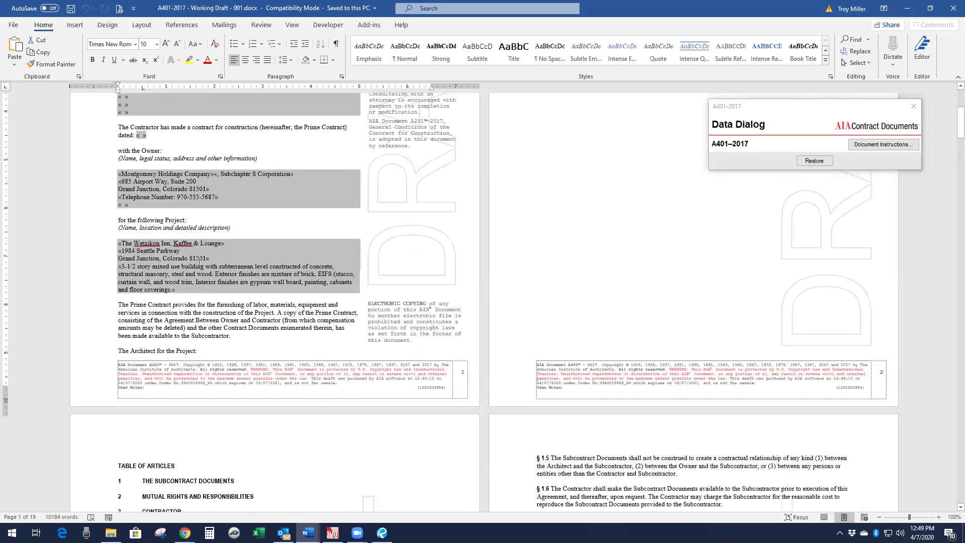
pyautogui.scroll(9, 344, 252)
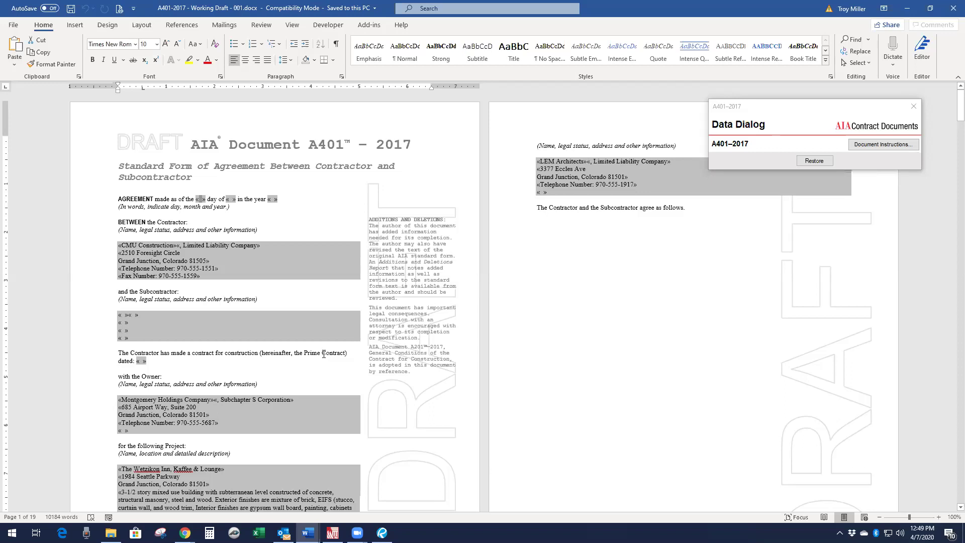
pyautogui.scroll(-1, 222, 329)
pyautogui.click(184, 297)
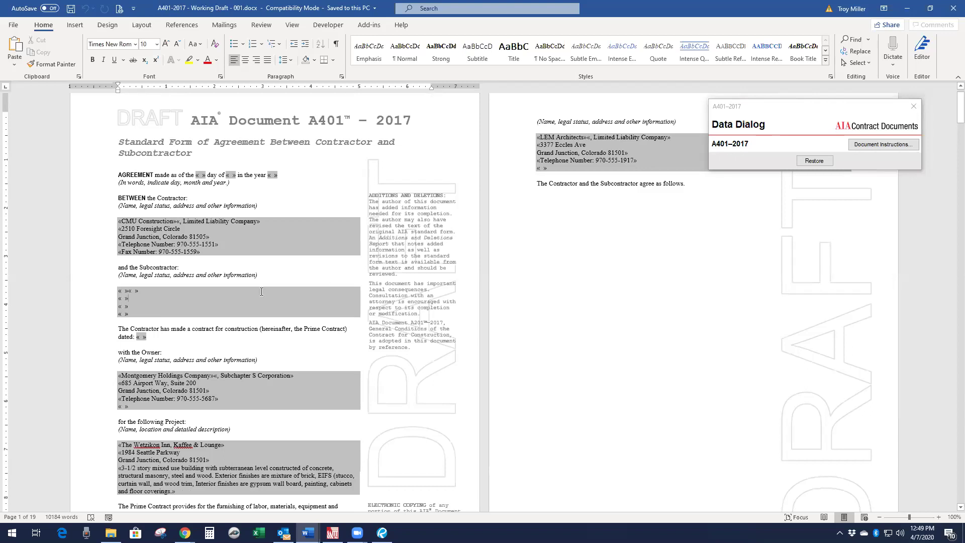
pyautogui.scroll(-3, 35, 164)
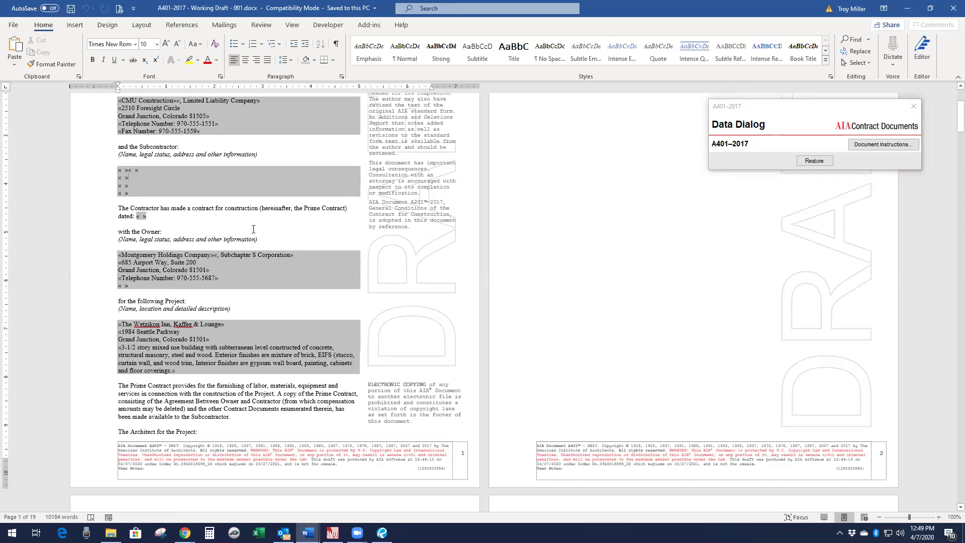
pyautogui.scroll(3, 409, 258)
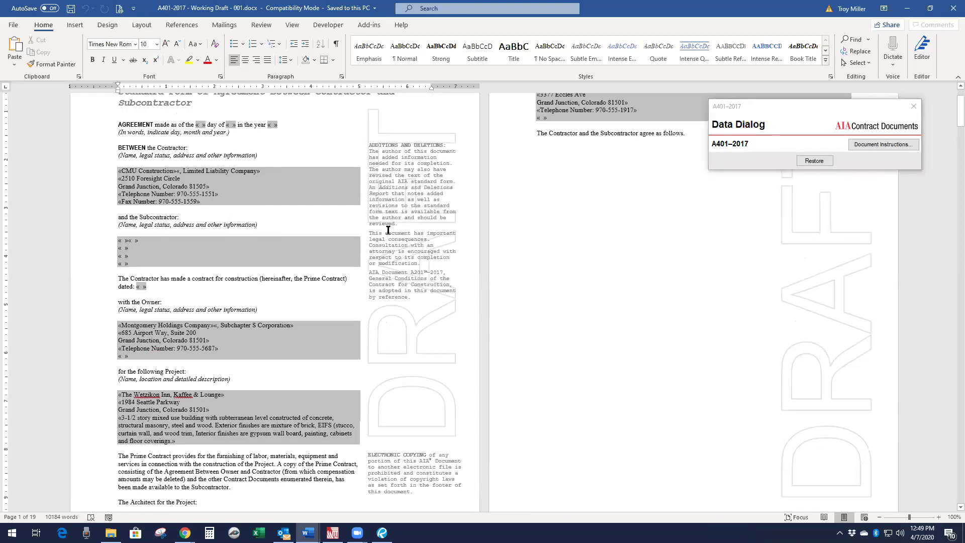
# Restore the Data Dialog, place it clear of the agreement text, and assign Poisdon Plumbing from Global Contacts as the subcontractor.
pyautogui.click(814, 161)
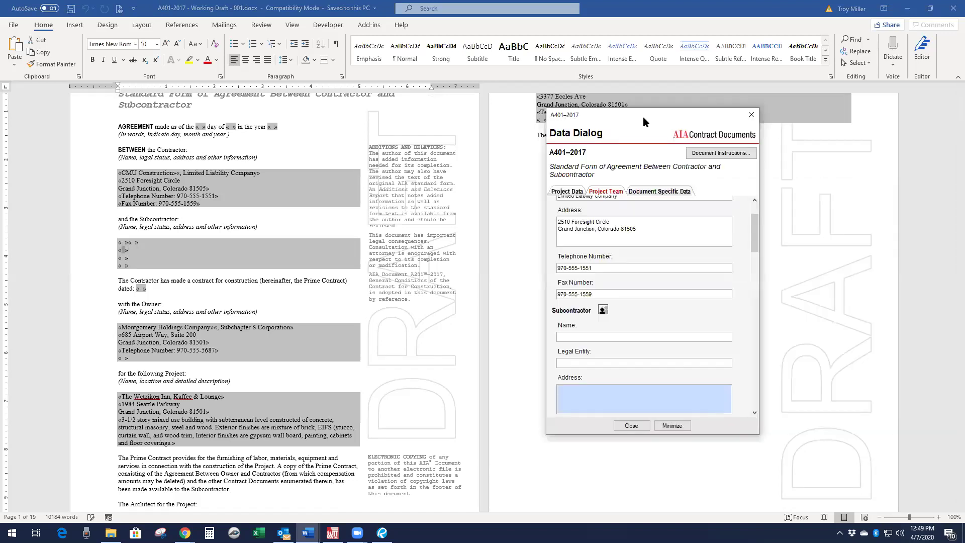
pyautogui.moveTo(644, 116); pyautogui.dragTo(472, 111)
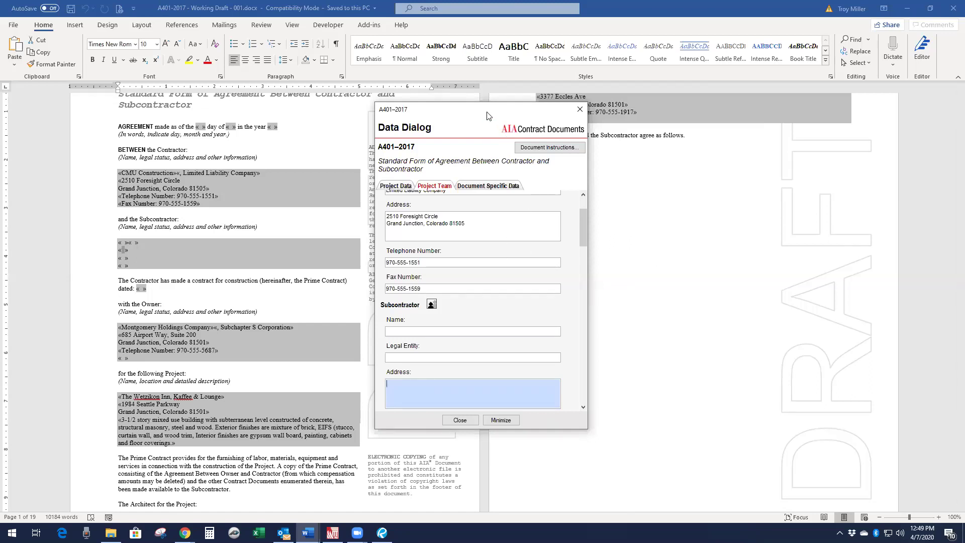
pyautogui.moveTo(486, 116); pyautogui.dragTo(592, 80)
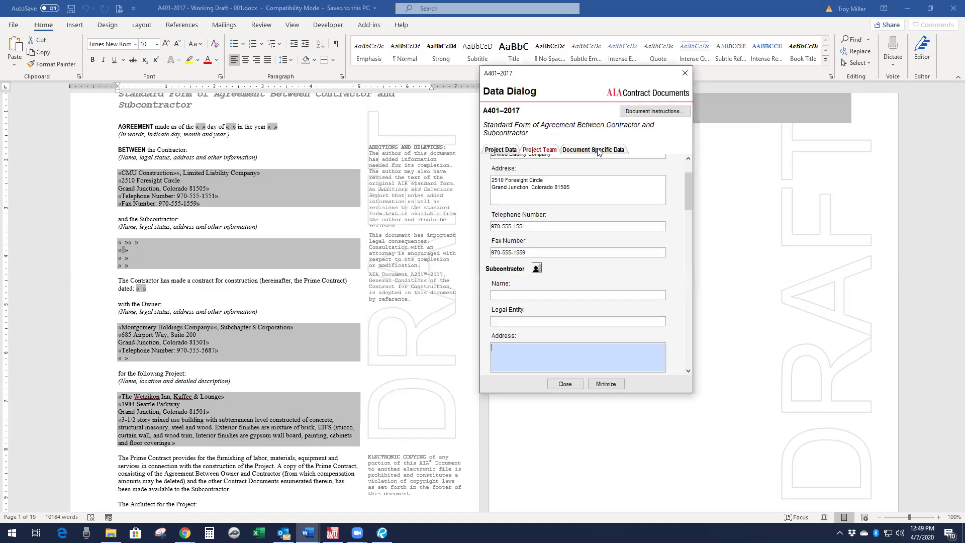
pyautogui.click(536, 270)
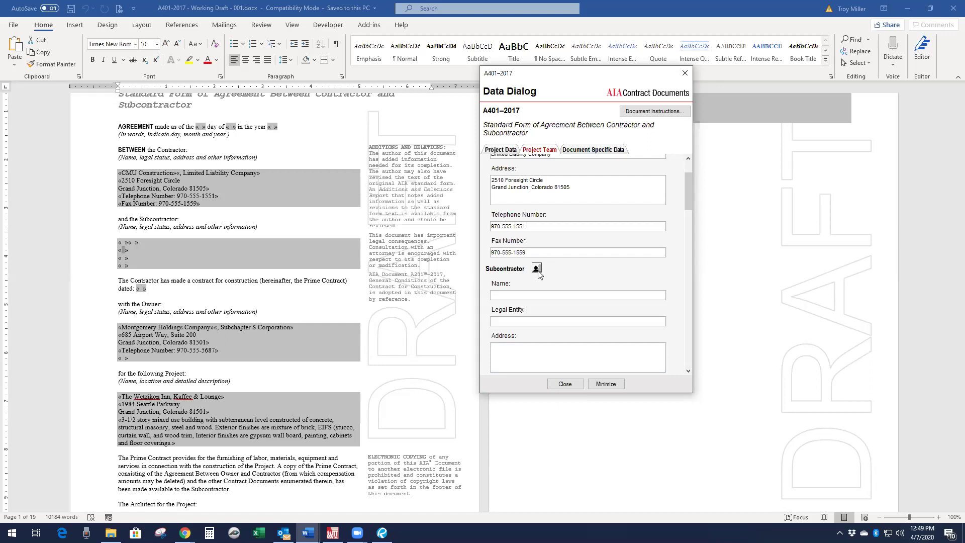
pyautogui.click(537, 269)
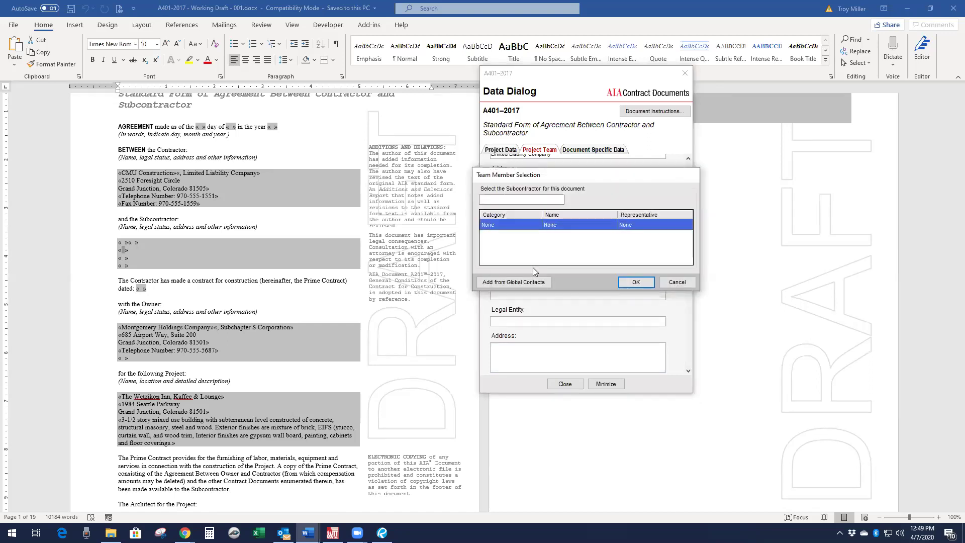
pyautogui.click(494, 283)
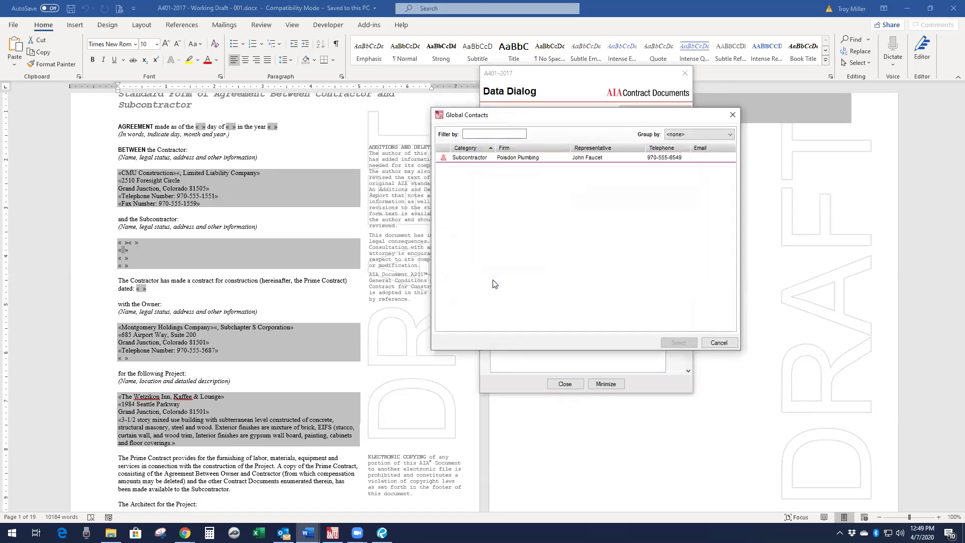
pyautogui.click(524, 158)
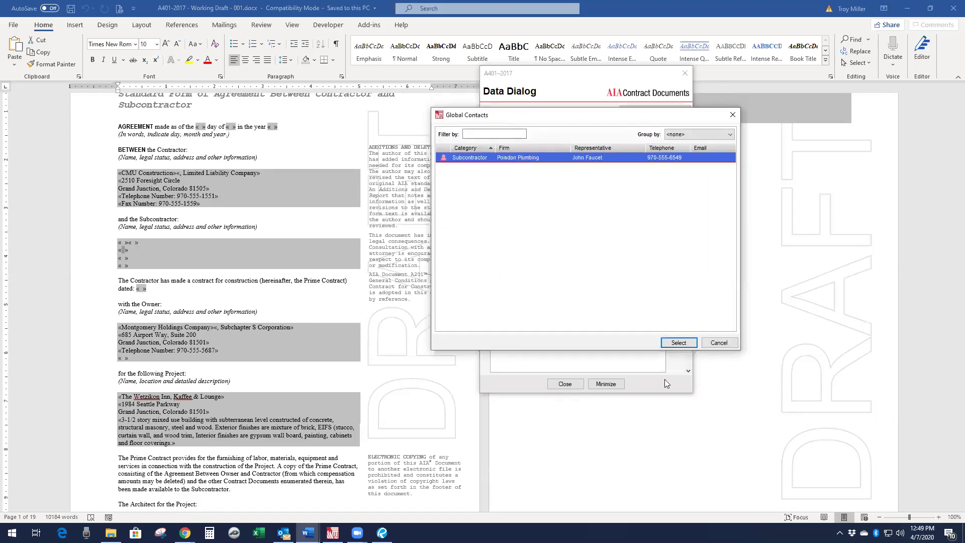
pyautogui.click(677, 344)
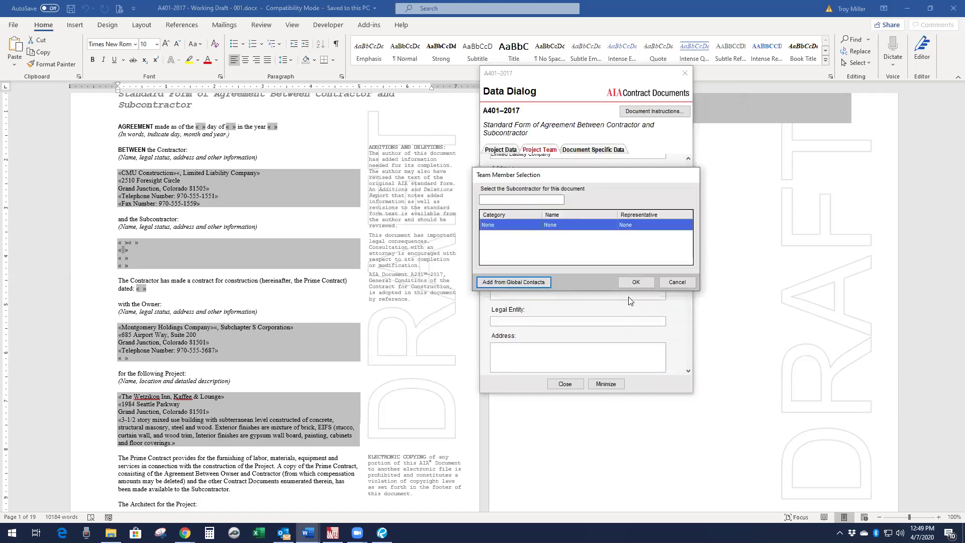
pyautogui.click(635, 283)
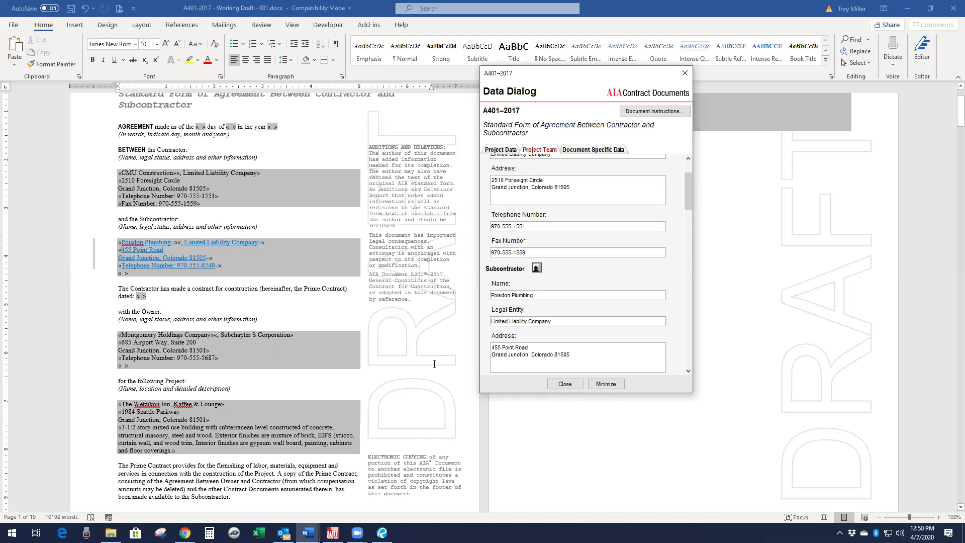
# Set the agreement date to January 20, 2020 in the document-specific data.
pyautogui.scroll(1, 251, 326)
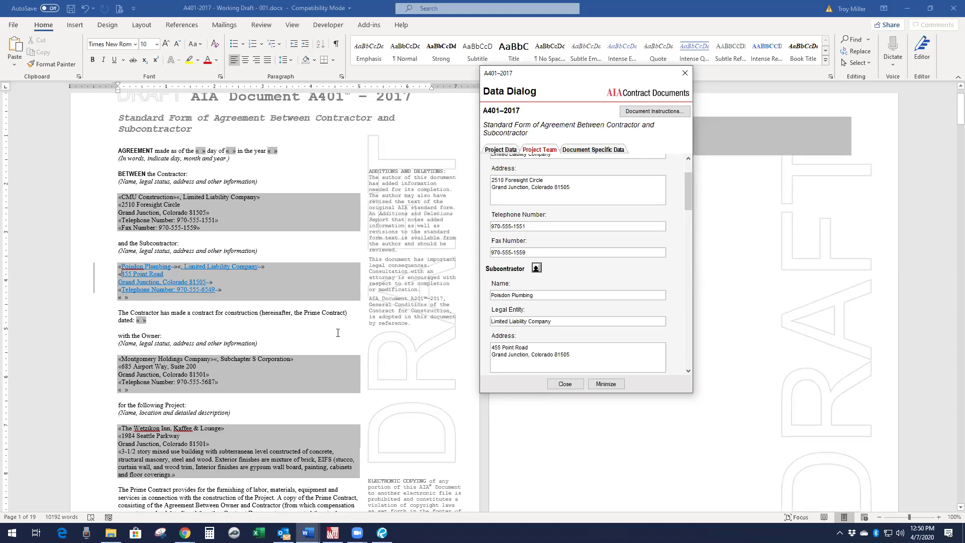
pyautogui.scroll(1, 581, 306)
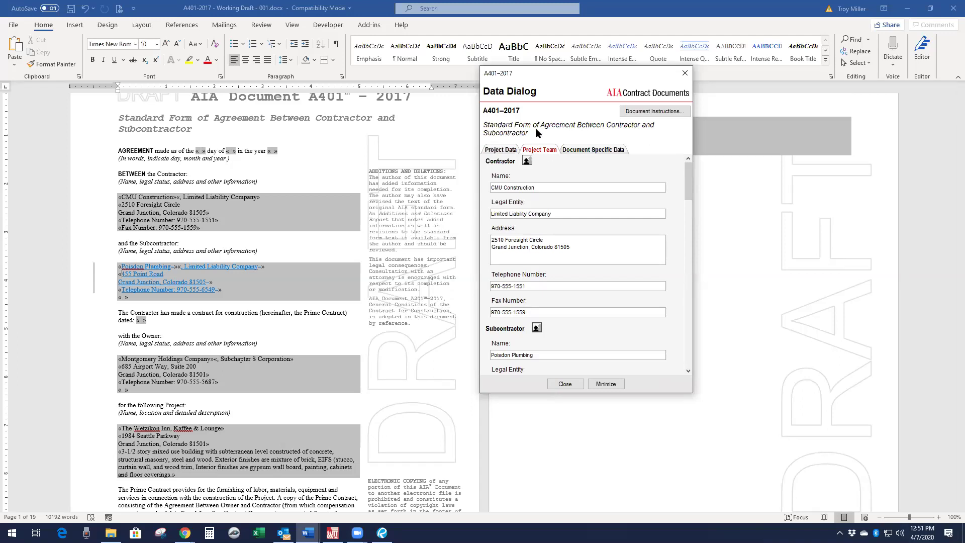
pyautogui.click(500, 149)
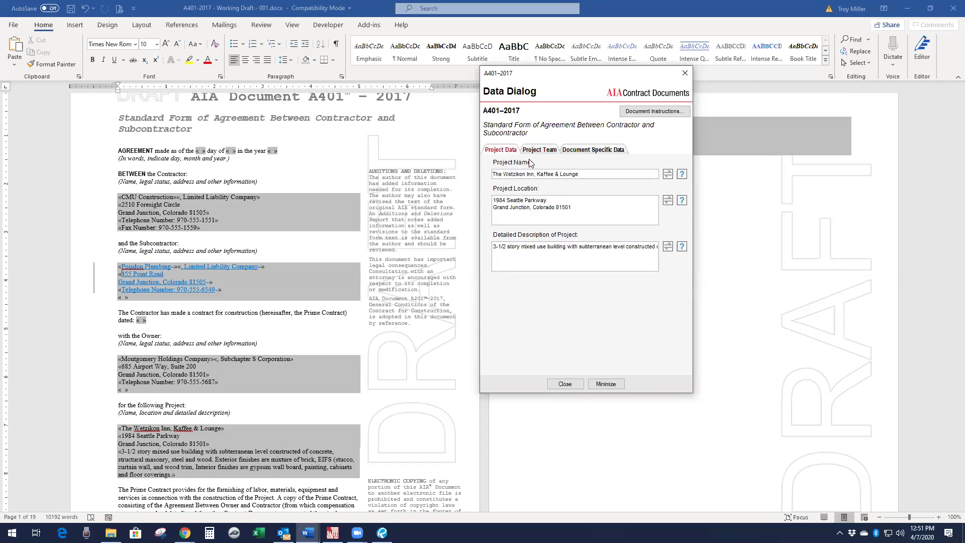
pyautogui.click(592, 150)
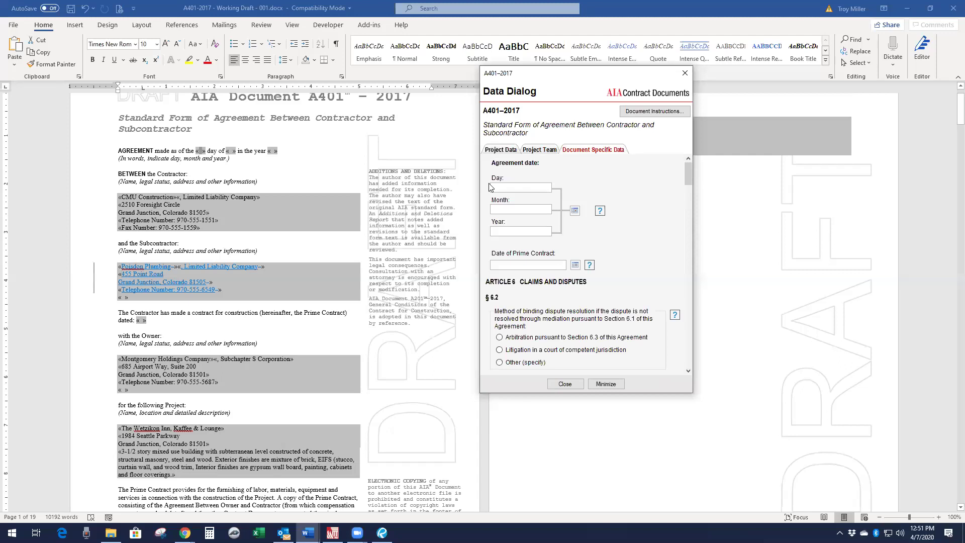
pyautogui.click(528, 187)
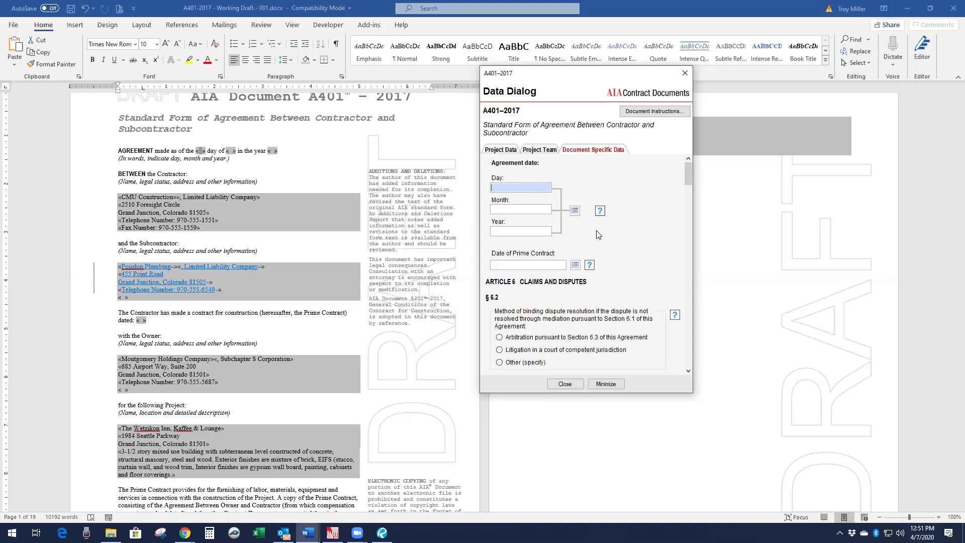
pyautogui.write('20')
pyautogui.press('Tab')
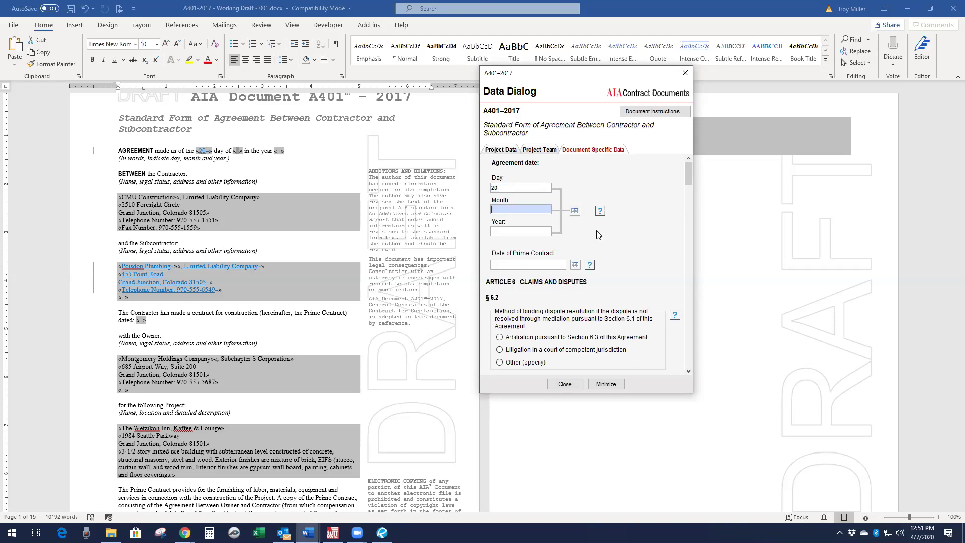
pyautogui.click(576, 211)
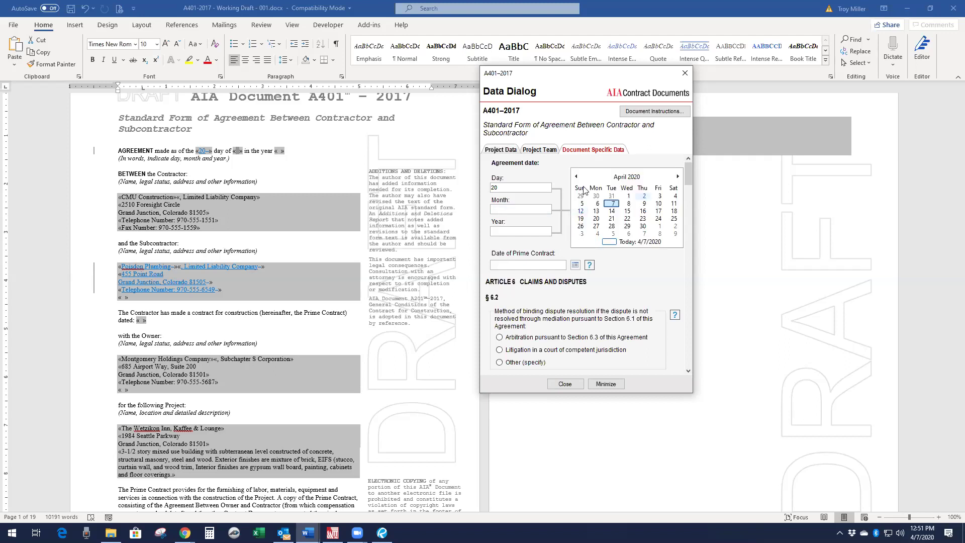
pyautogui.click(576, 177)
pyautogui.click(576, 177)
pyautogui.click(576, 177)
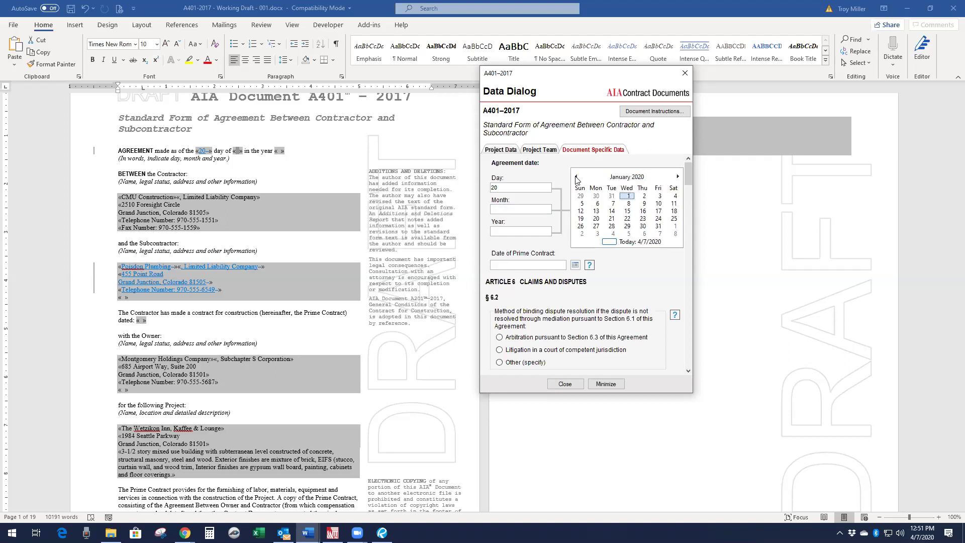
pyautogui.click(596, 219)
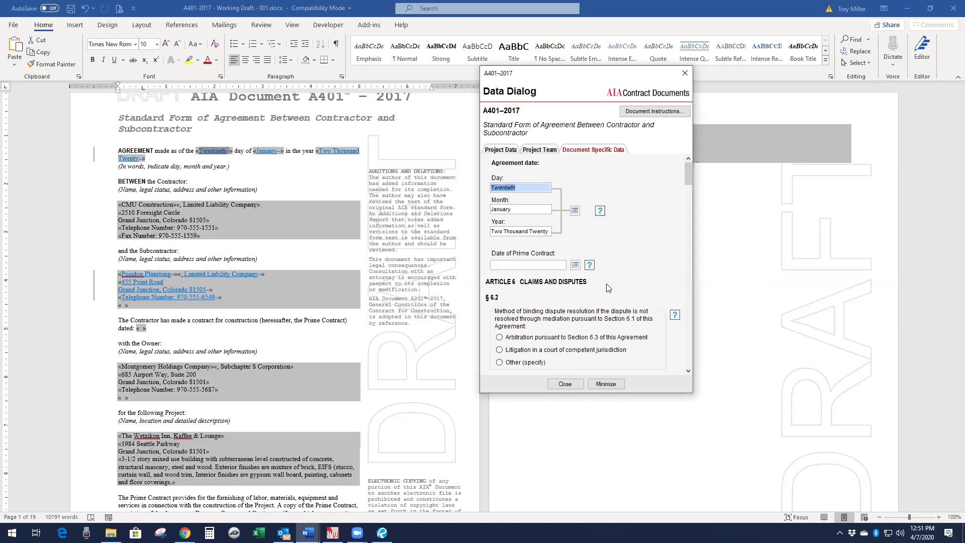
# Set the date of the Prime Contract to January 13, 2020.
pyautogui.click(575, 265)
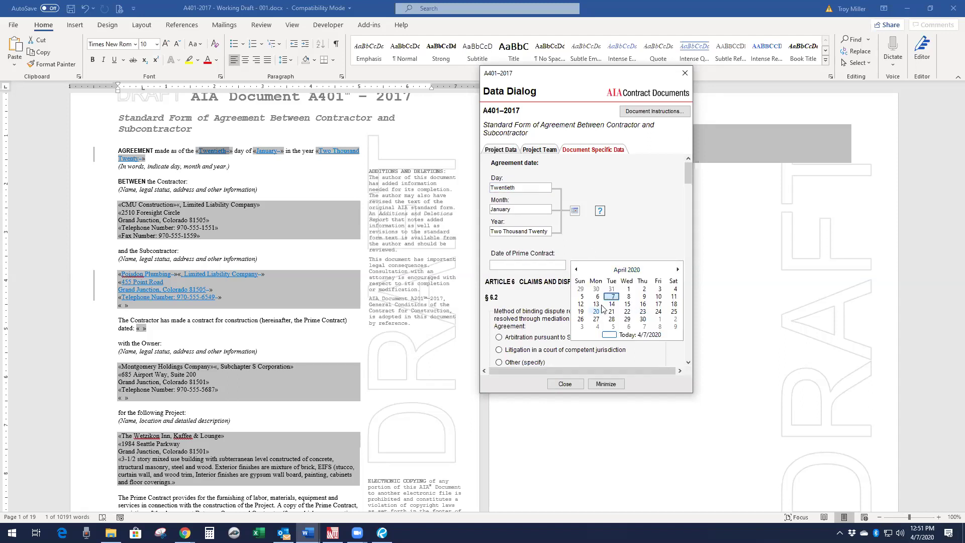
pyautogui.click(576, 270)
pyautogui.click(576, 269)
pyautogui.click(576, 269)
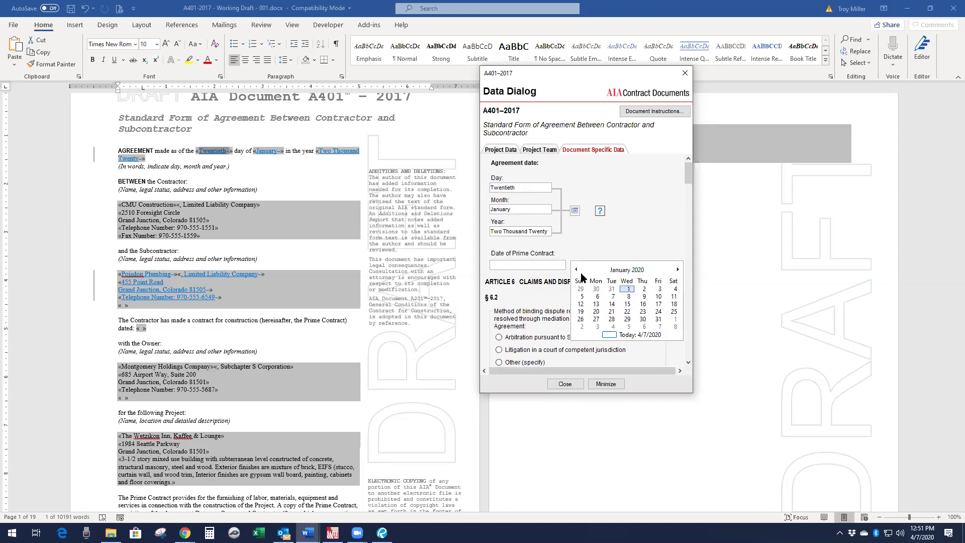
pyautogui.click(596, 304)
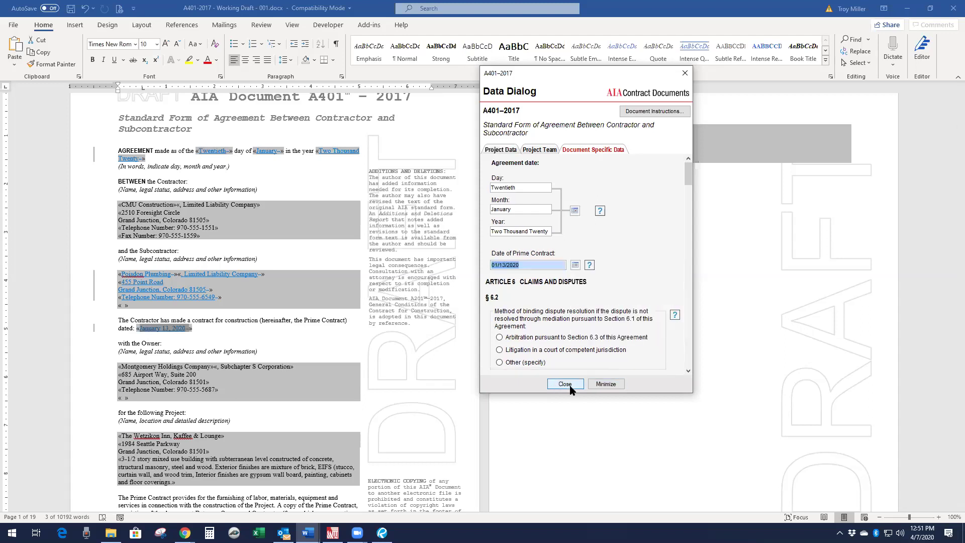
# Choose arbitration pursuant to Section 6.3 as the binding dispute resolution method in § 6.2.
pyautogui.scroll(-1, 594, 276)
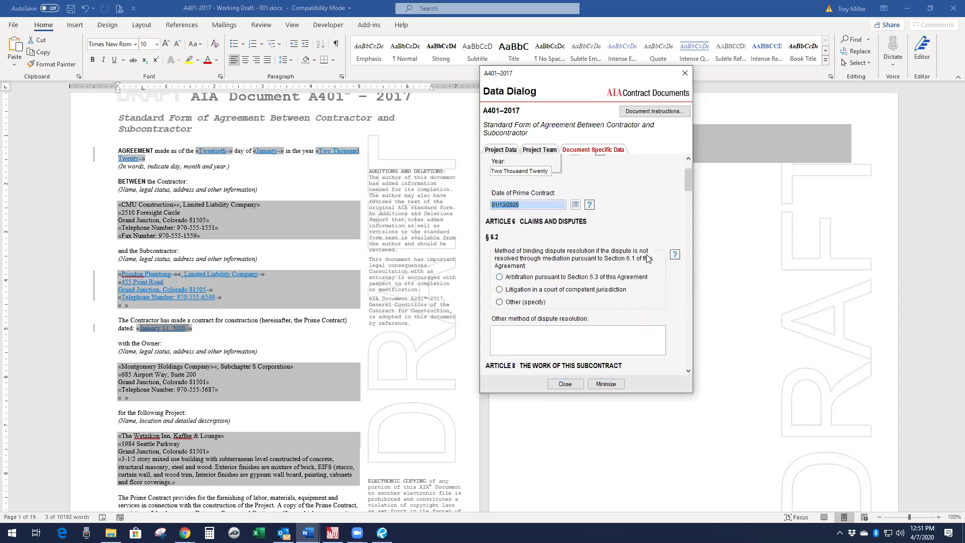
pyautogui.scroll(-1, 632, 254)
pyautogui.click(499, 216)
# Look through the remaining document-specific fields, from the Article 8 work description through the Article 11 retainage and final payment provisions.
pyautogui.scroll(-1, 618, 251)
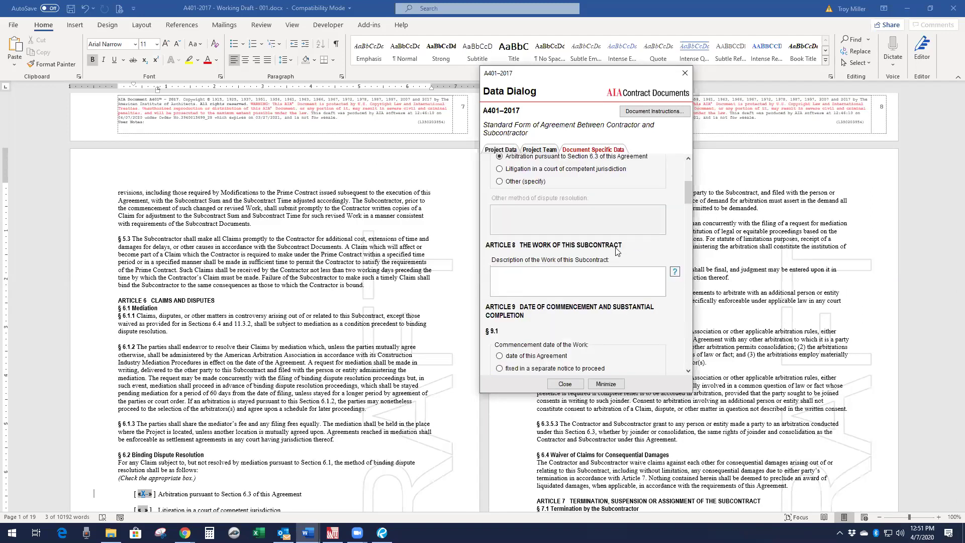
pyautogui.click(537, 279)
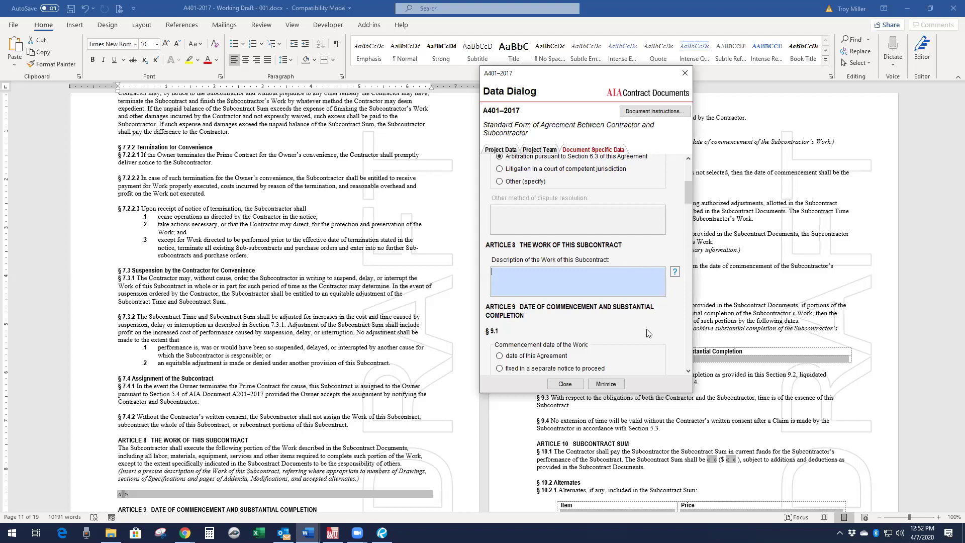
pyautogui.scroll(-2, 647, 329)
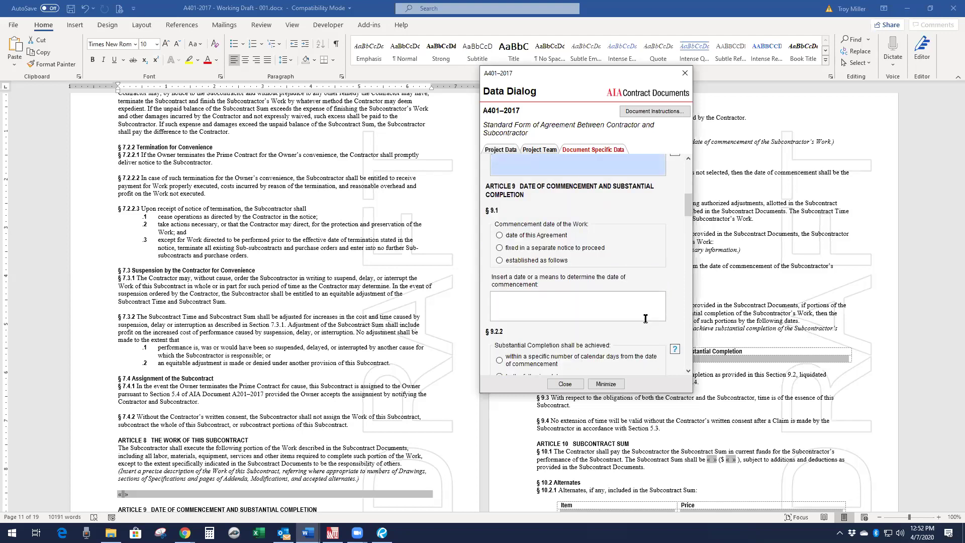
pyautogui.scroll(-6, 611, 214)
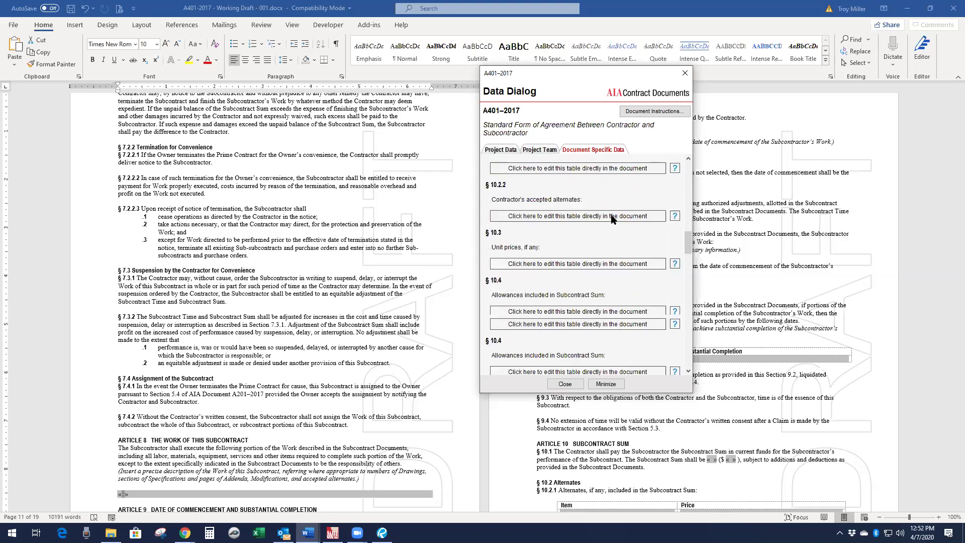
pyautogui.scroll(-5, 612, 217)
pyautogui.scroll(10, 638, 275)
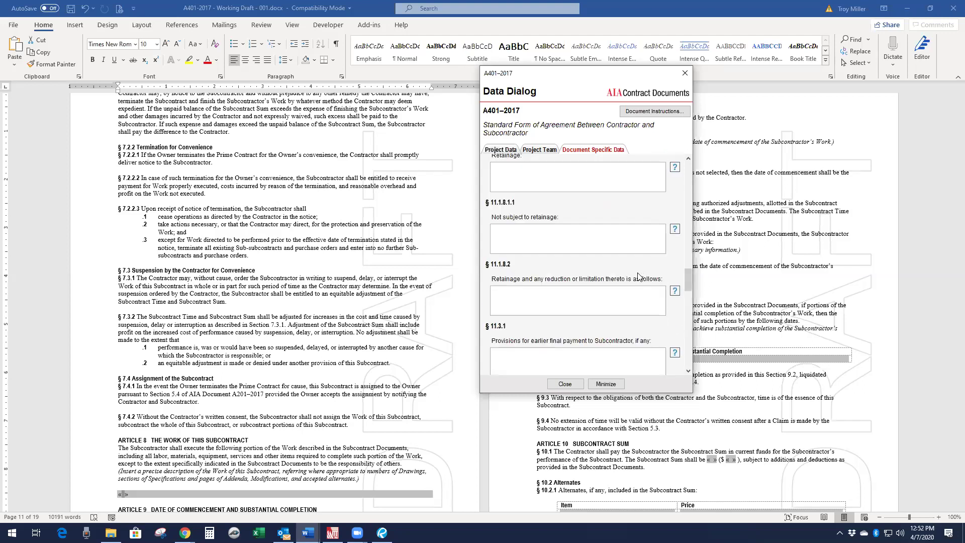
pyautogui.scroll(8, 636, 277)
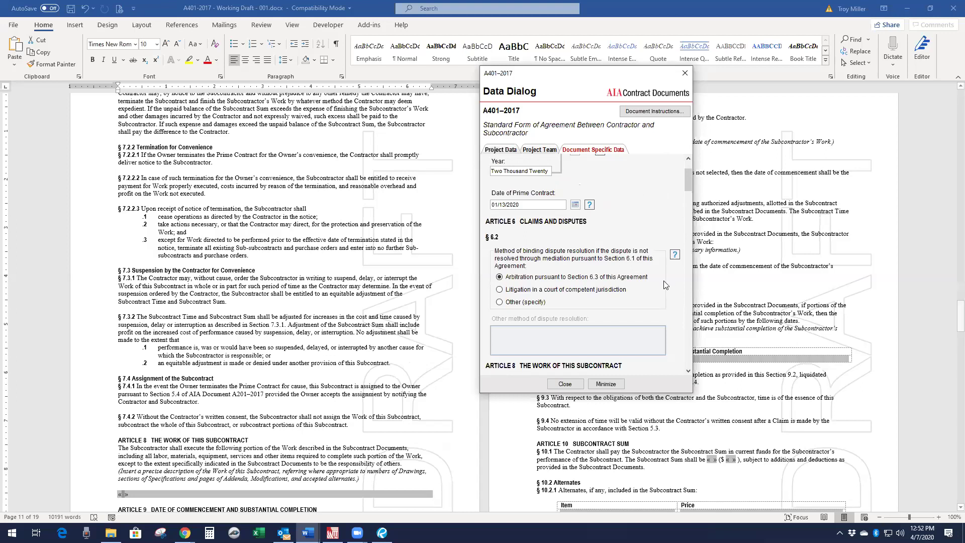
# Check the marked dispute resolution option in Section 6.2 of the agreement text, and restore the Data Dialog.
pyautogui.click(323, 283)
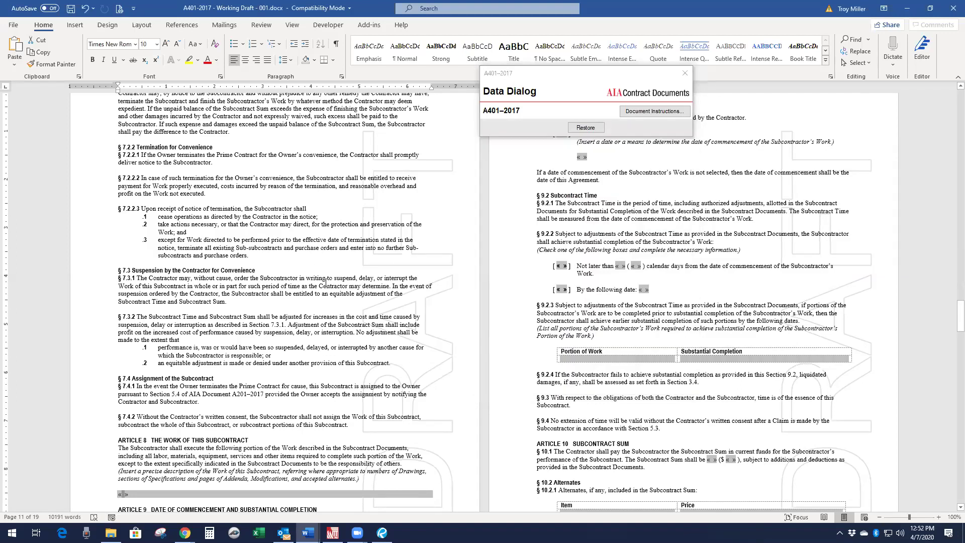
pyautogui.hotkey('ctrl', 'z')
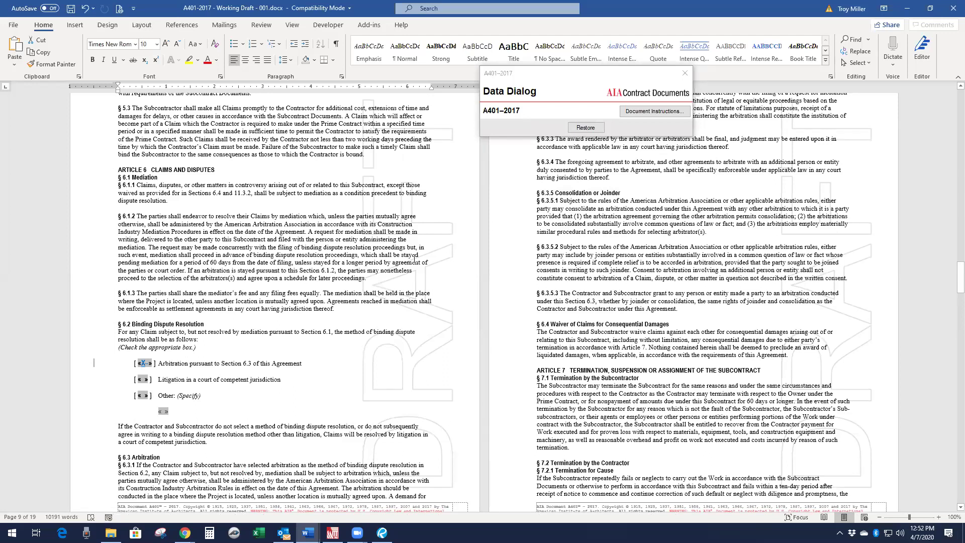
pyautogui.scroll(6, 422, 369)
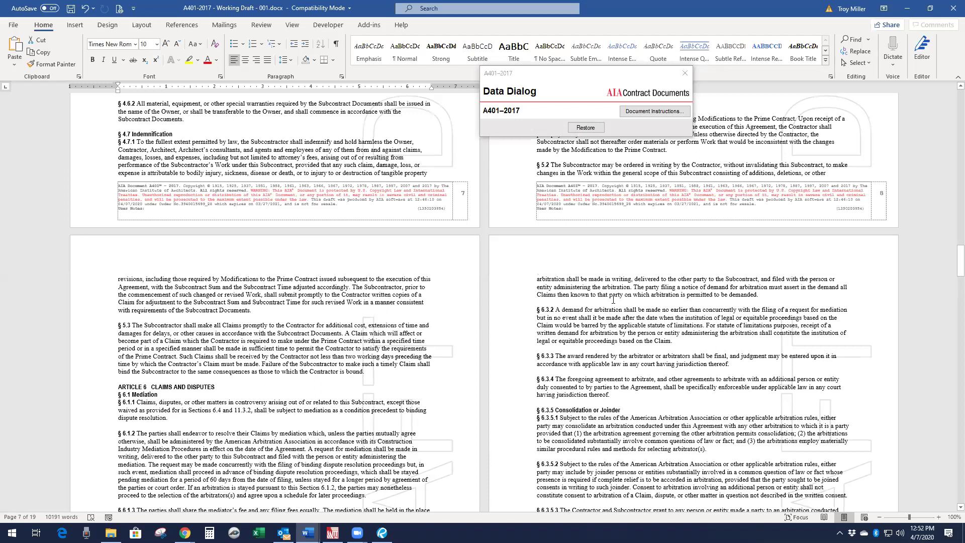
pyautogui.click(586, 128)
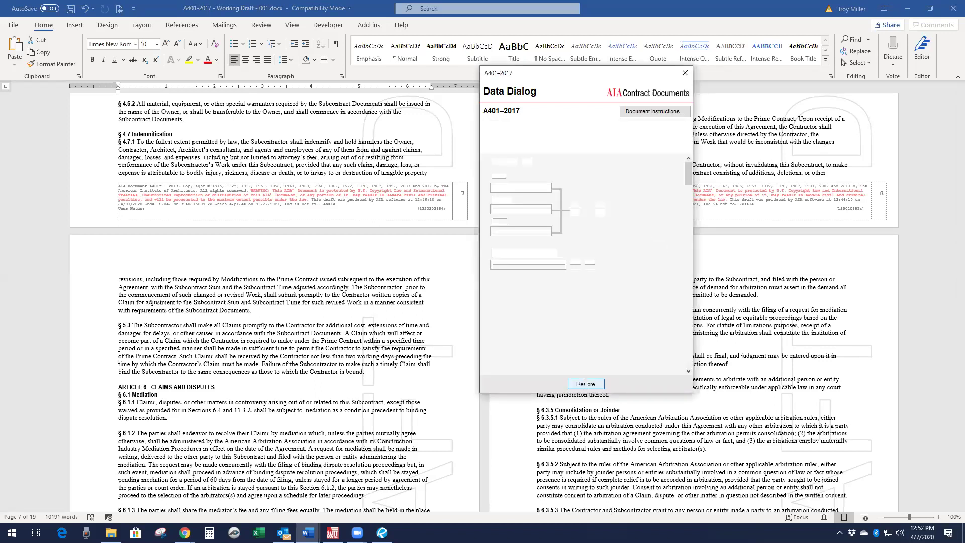
pyautogui.click(586, 383)
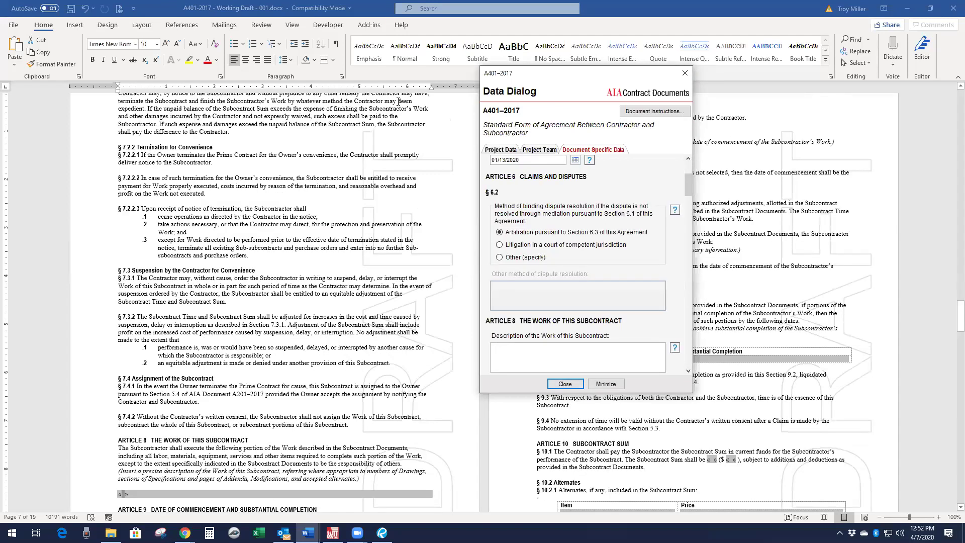
# Switch to AIA Contract Documents and expand the A401-2017 group in the project's document list.
pyautogui.click(443, 235)
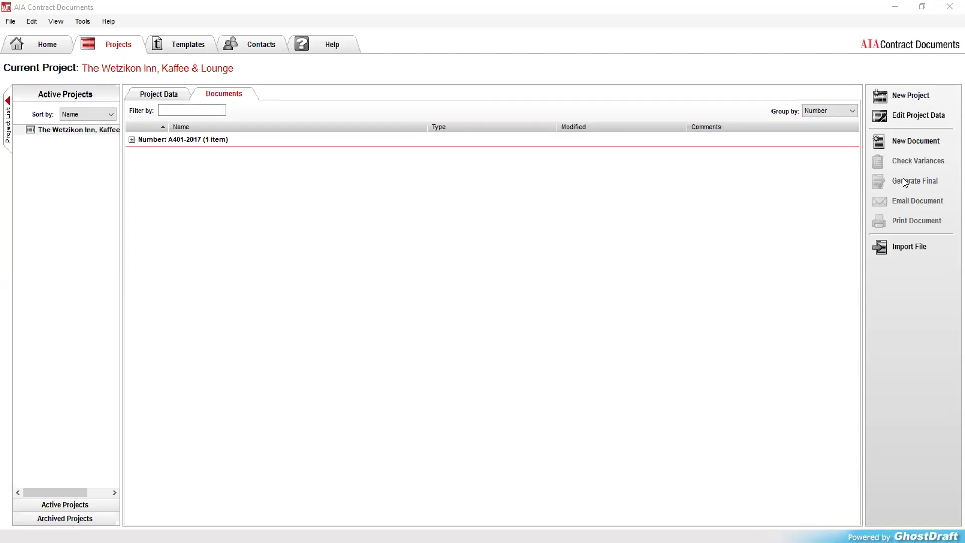
pyautogui.click(131, 140)
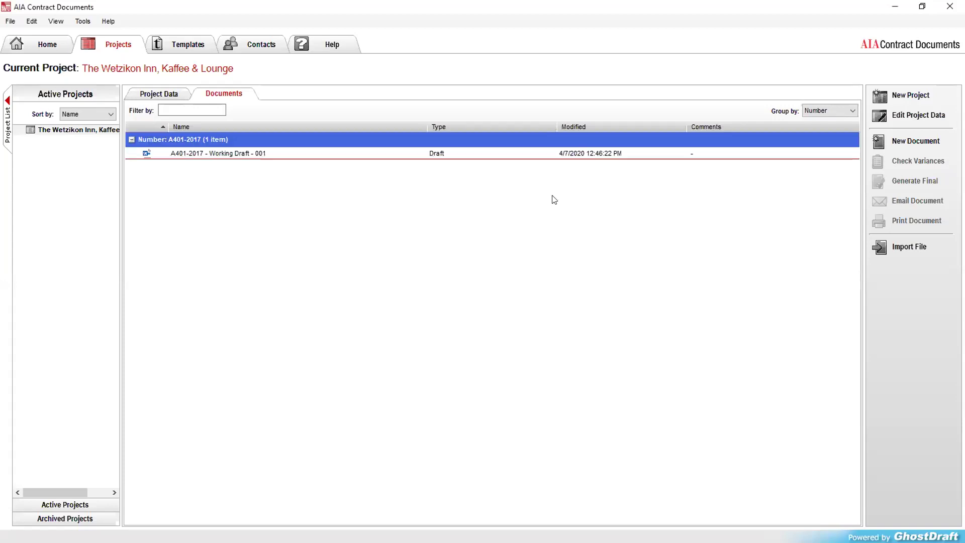
# Select the A401-2017 working draft, and minimize the AIA Contract Documents and Word windows to clear the desktop.
pyautogui.click(215, 153)
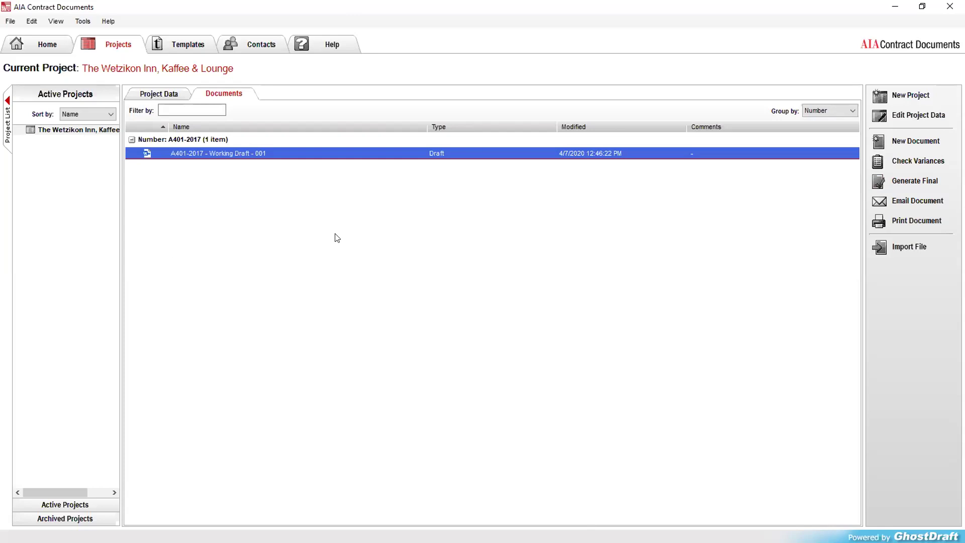
pyautogui.click(892, 7)
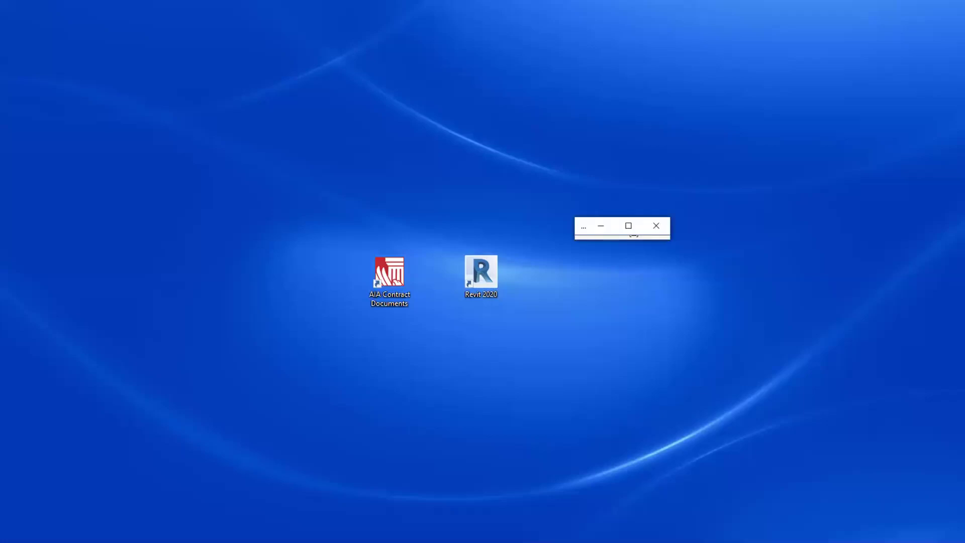
pyautogui.click(628, 227)
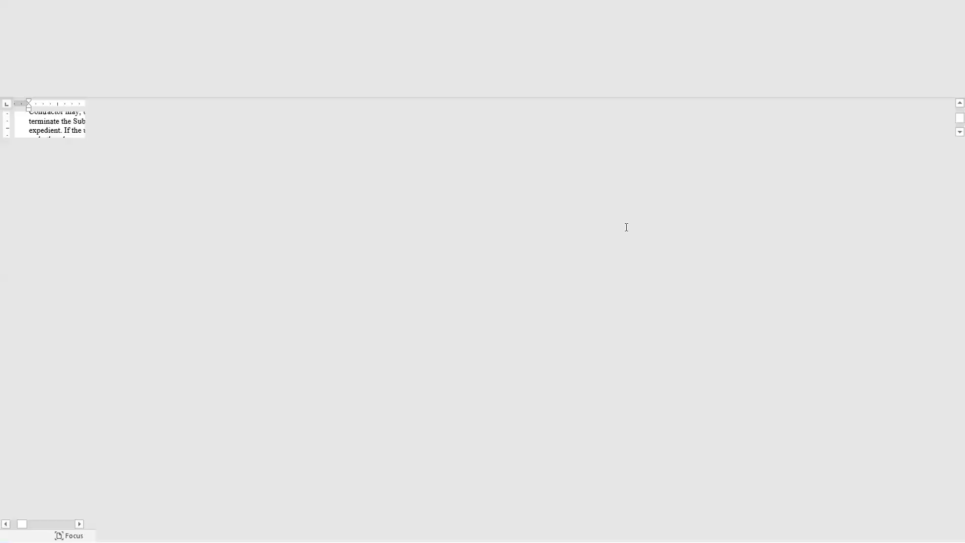
pyautogui.click(894, 12)
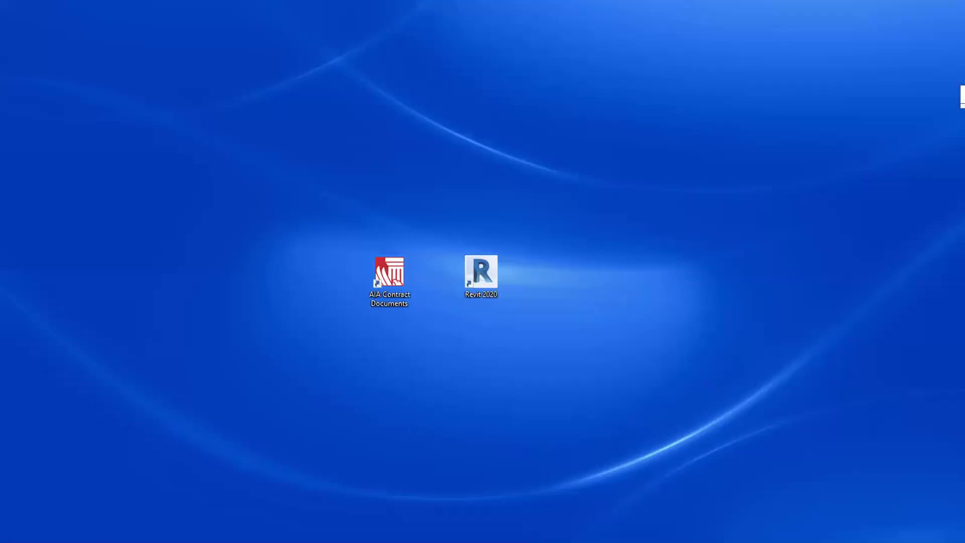
# Switch to Bluebeam Revu, maximize its window, and go back to the first page of the Poseidon Plumbing A401 worksheet.
pyautogui.moveTo(158, 437); pyautogui.dragTo(84, 450)
pyautogui.press('Escape')
pyautogui.hotkey('ctrl', 'a')
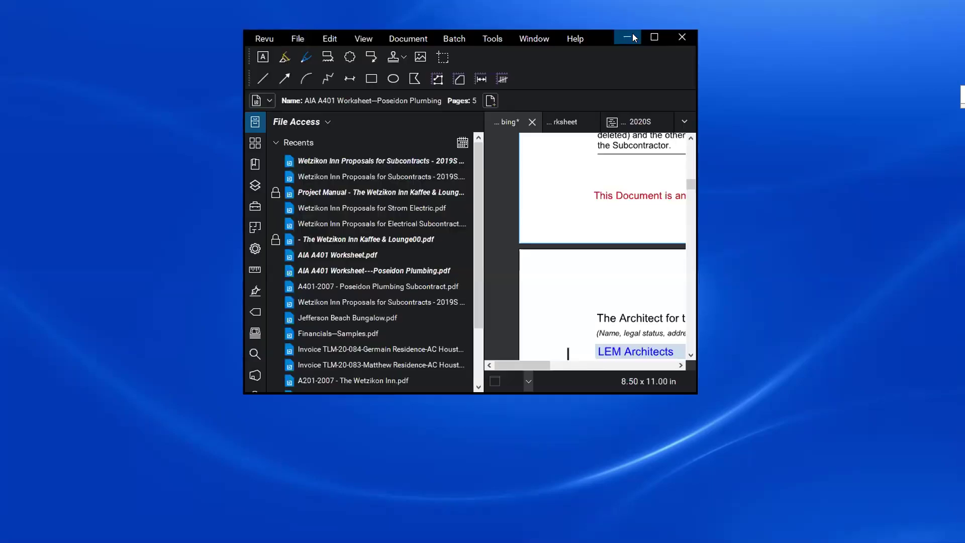
pyautogui.click(653, 38)
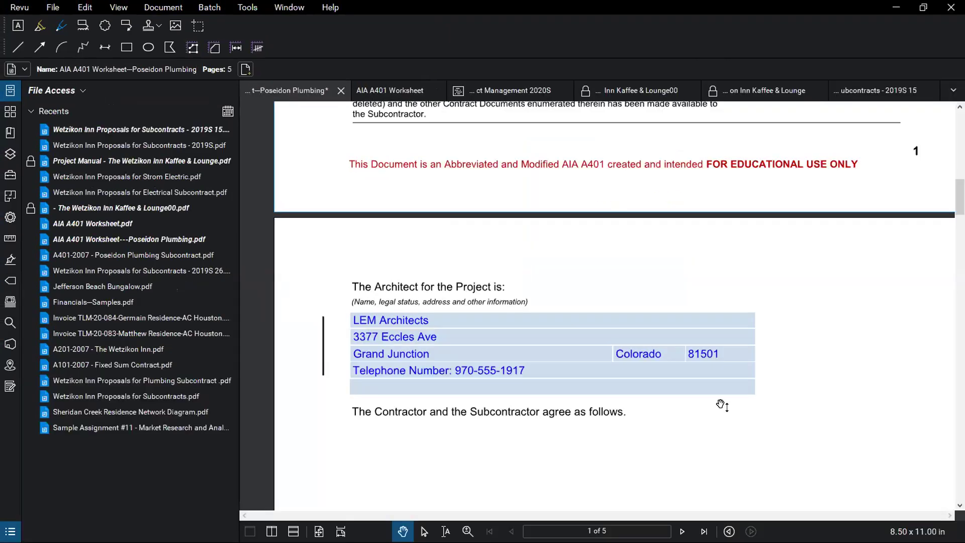
pyautogui.scroll(10, 754, 358)
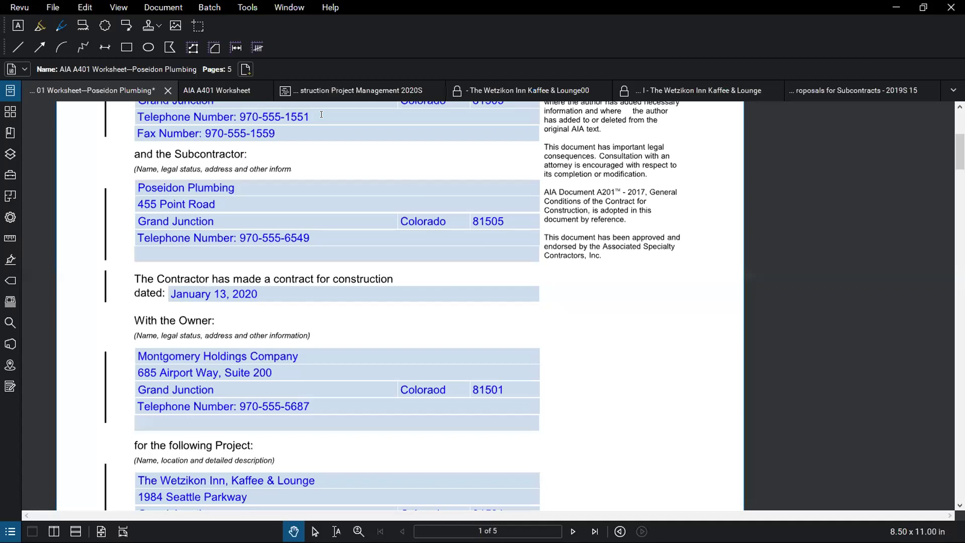
# Bring up the blank AIA A401 Worksheet and look over its first page.
pyautogui.click(208, 90)
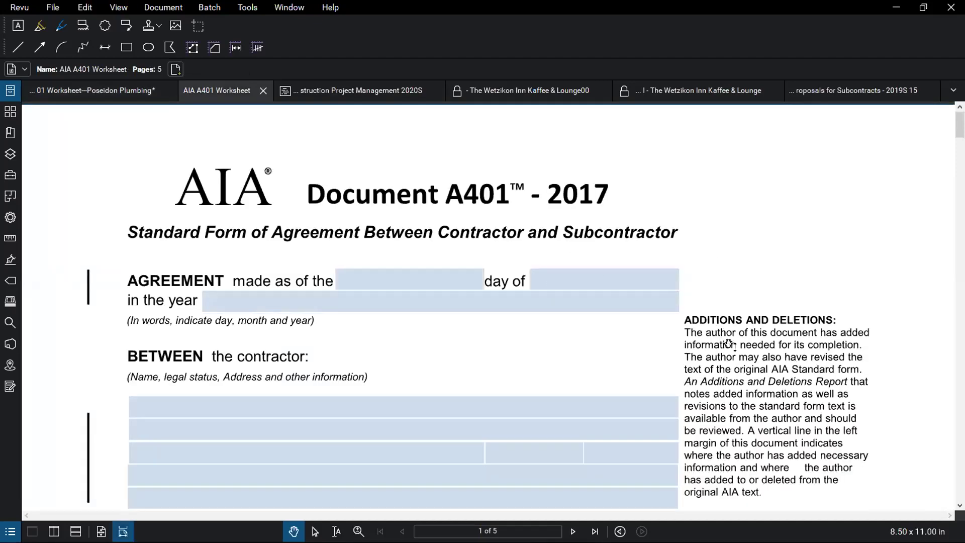
pyautogui.scroll(-2, 685, 235)
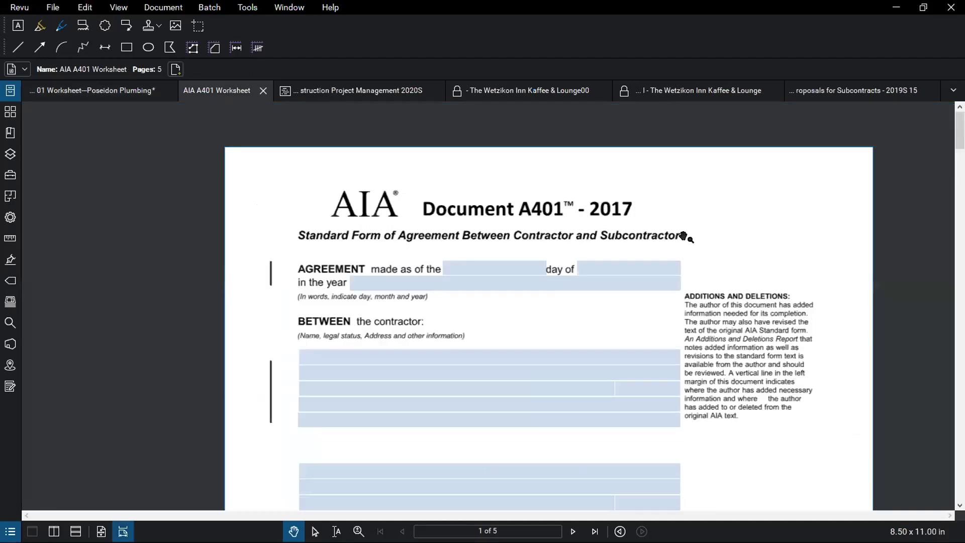
pyautogui.scroll(-5, 502, 272)
pyautogui.scroll(-3, 562, 284)
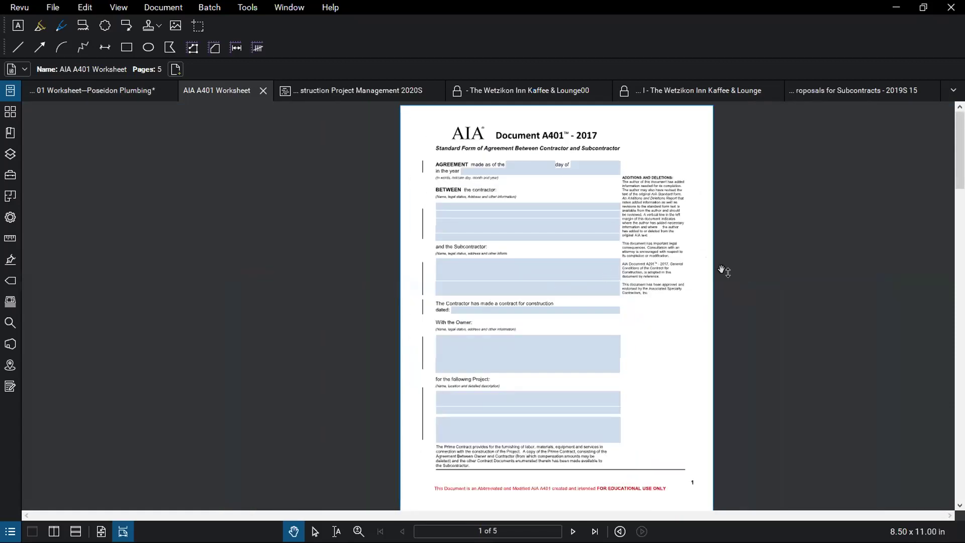
pyautogui.scroll(1, 632, 123)
pyautogui.scroll(1, 420, 172)
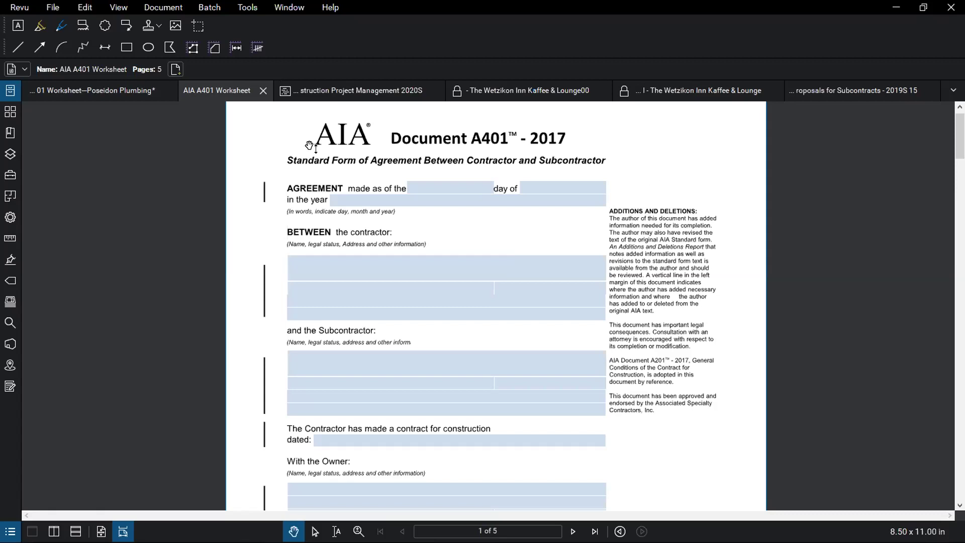
# Check the fillable agreement day and year fields on the blank worksheet without entering anything.
pyautogui.click(425, 185)
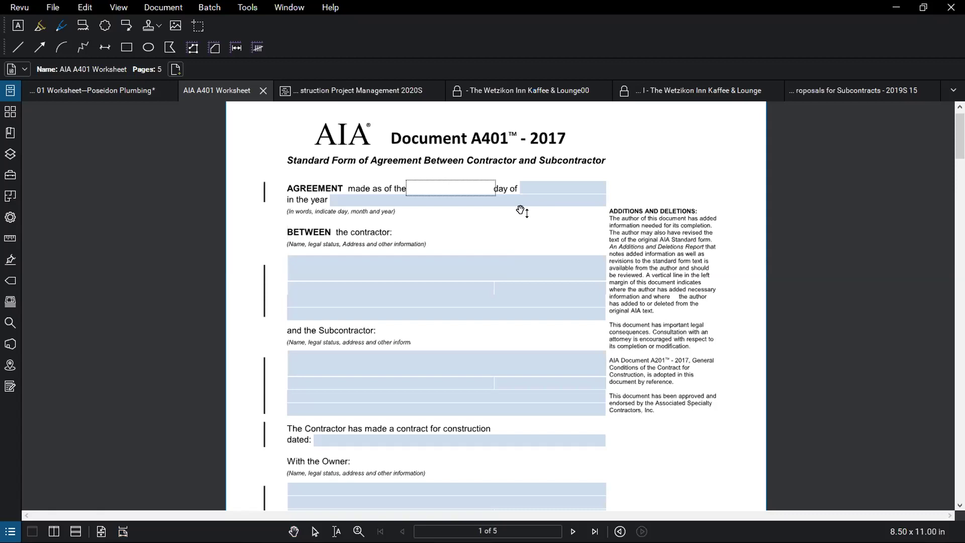
pyautogui.click(449, 200)
pyautogui.click(715, 195)
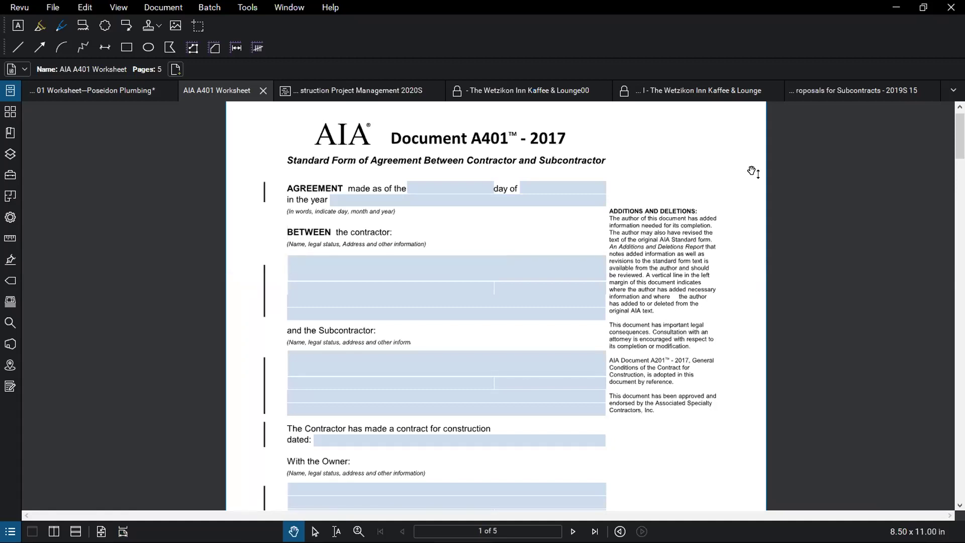
# Return to the Poseidon Plumbing worksheet and review its completed agreement date and party information.
pyautogui.click(102, 91)
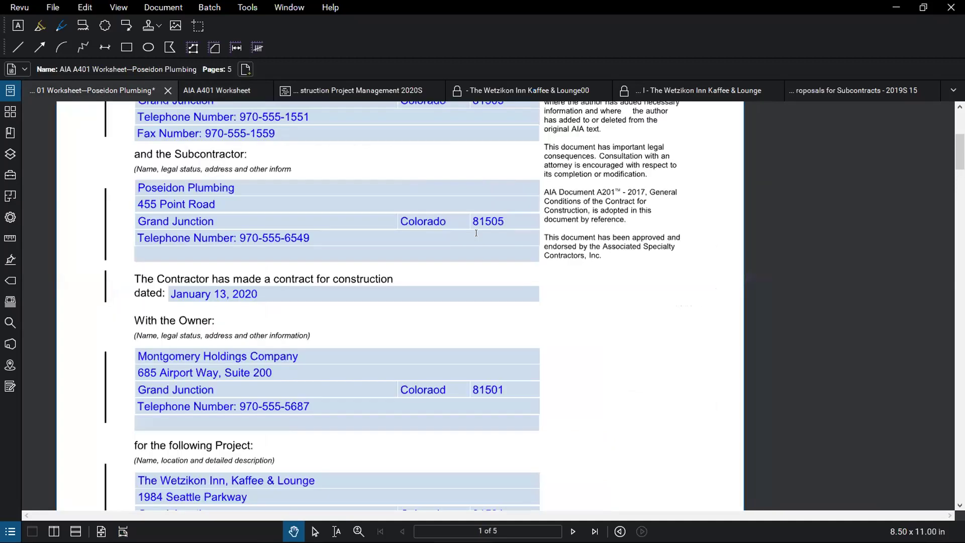
pyautogui.scroll(5, 491, 273)
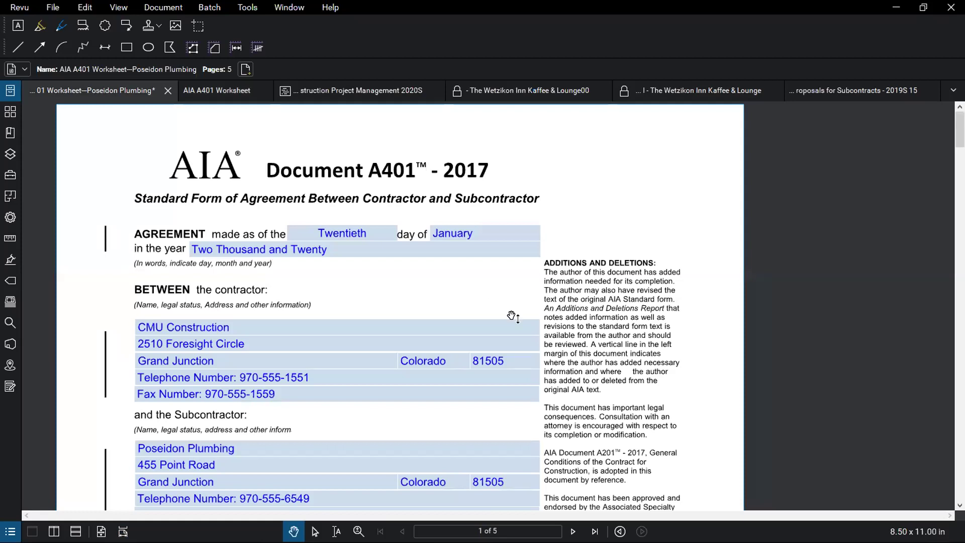
pyautogui.scroll(-1, 490, 298)
pyautogui.scroll(1, 487, 301)
pyautogui.scroll(-1, 617, 291)
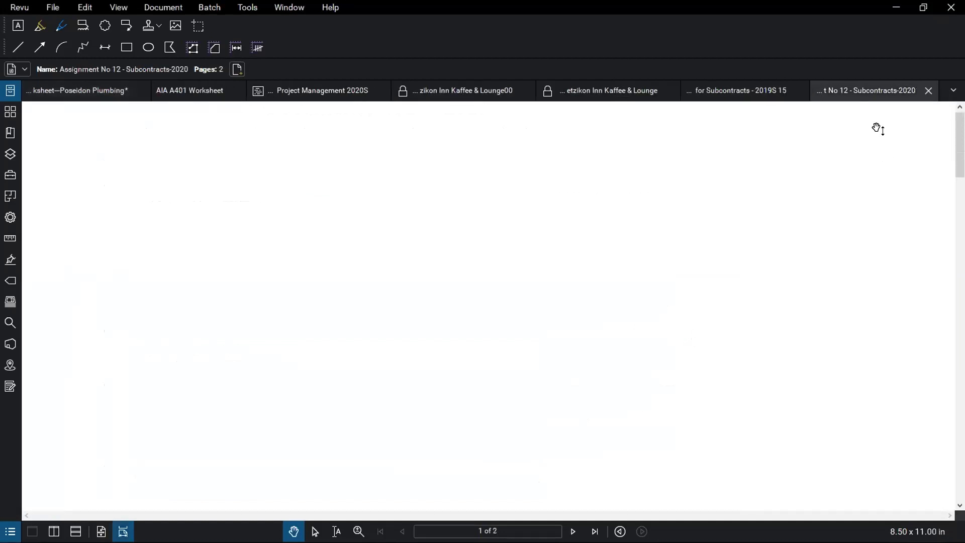
# Split the view vertically to show the Assignment No 12 - Subcontracts-2020 instructions beside the Poseidon Plumbing worksheet, giving the worksheet more width.
pyautogui.click(97, 92)
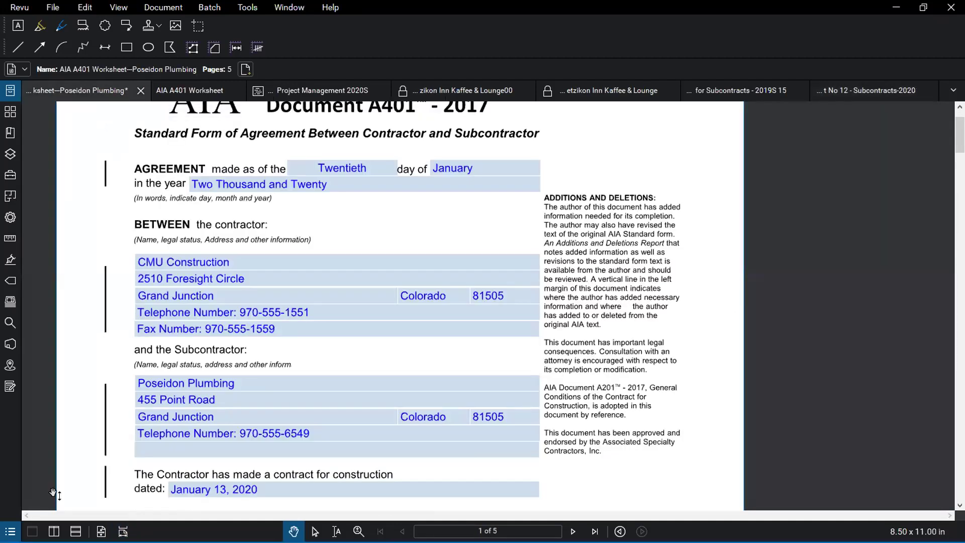
pyautogui.click(54, 531)
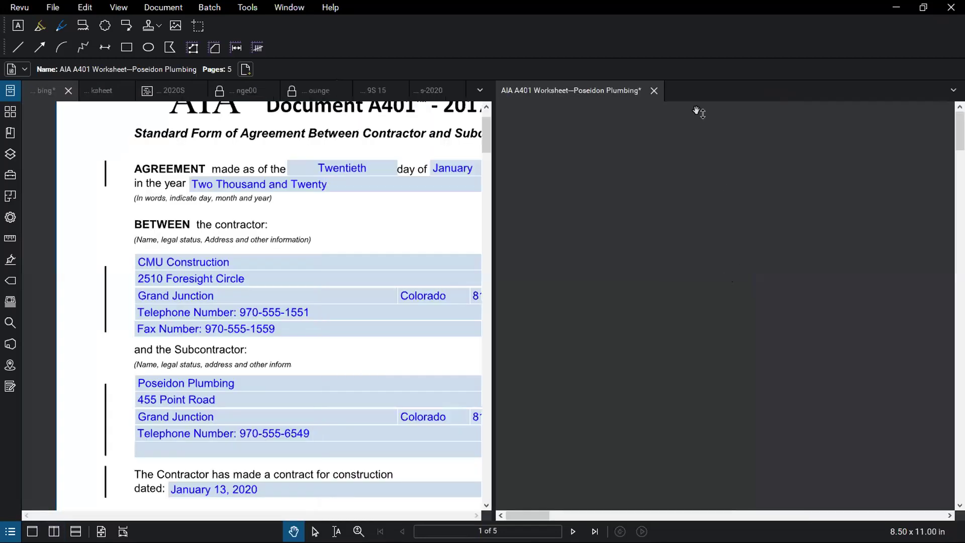
pyautogui.rightClick(573, 91)
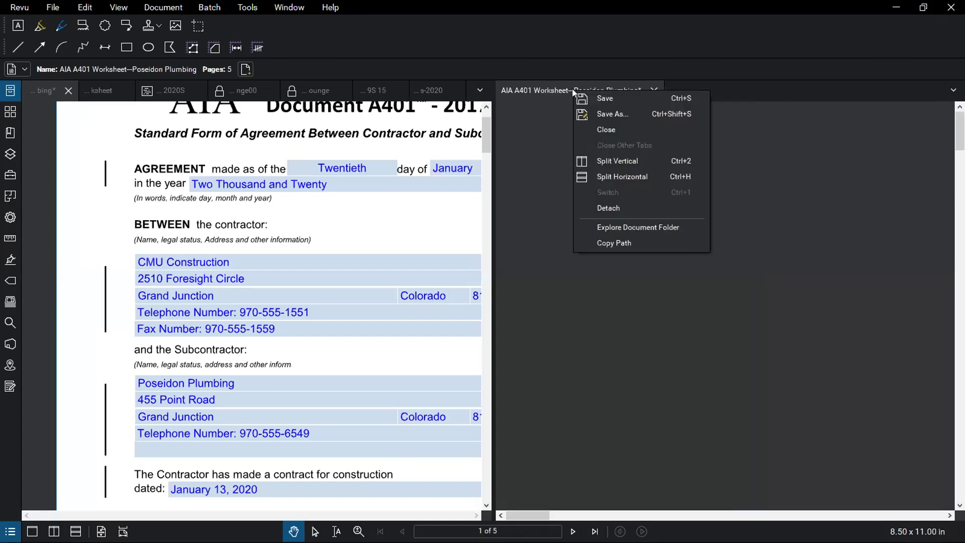
pyautogui.click(147, 71)
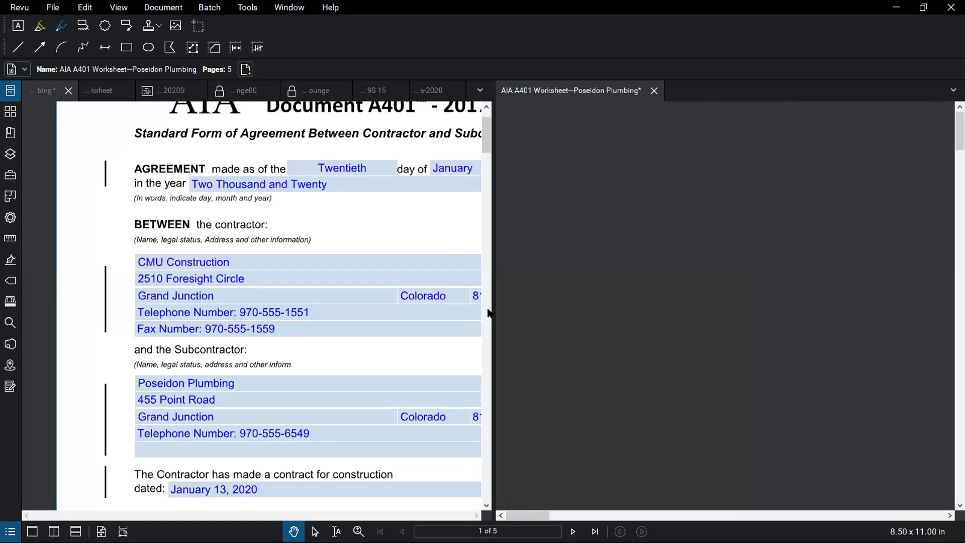
pyautogui.moveTo(491, 308); pyautogui.dragTo(709, 308)
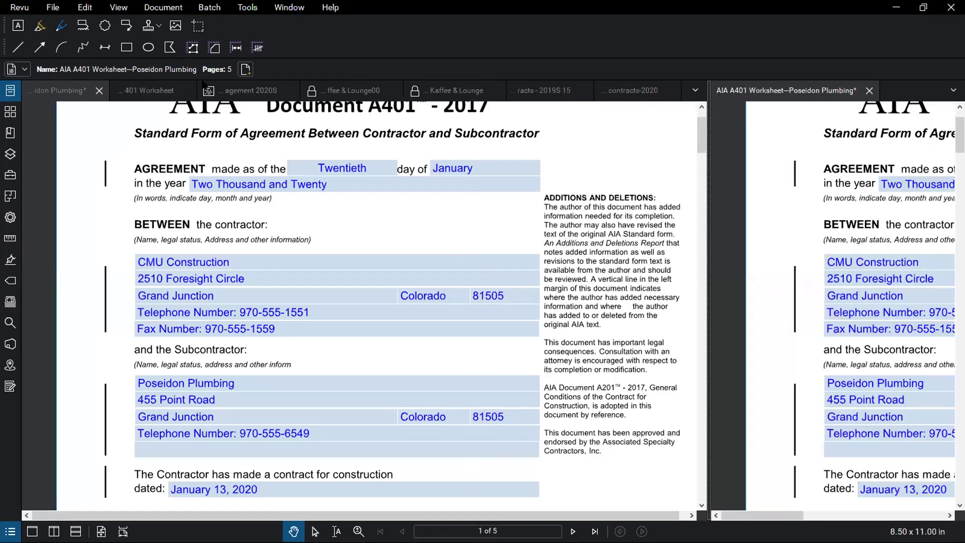
pyautogui.click(633, 90)
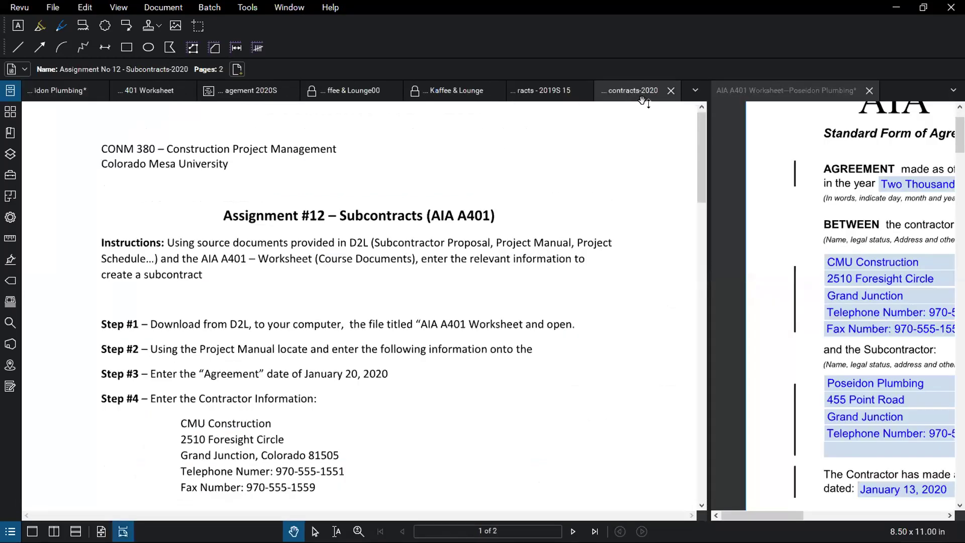
pyautogui.moveTo(705, 316); pyautogui.dragTo(380, 301)
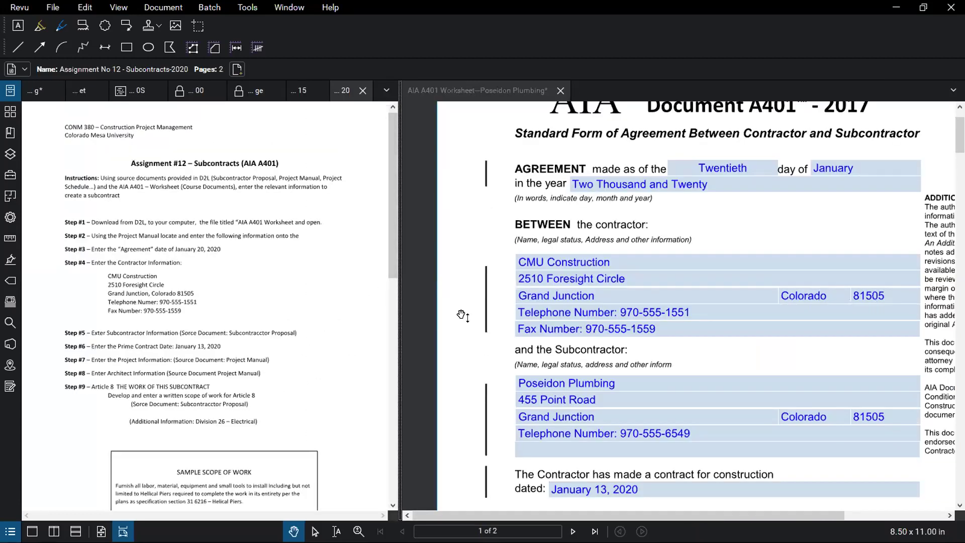
# Compare the assignment's Step #3 and Step #4 instructions with the worksheet's agreement date and contractor fields.
pyautogui.scroll(1, 185, 231)
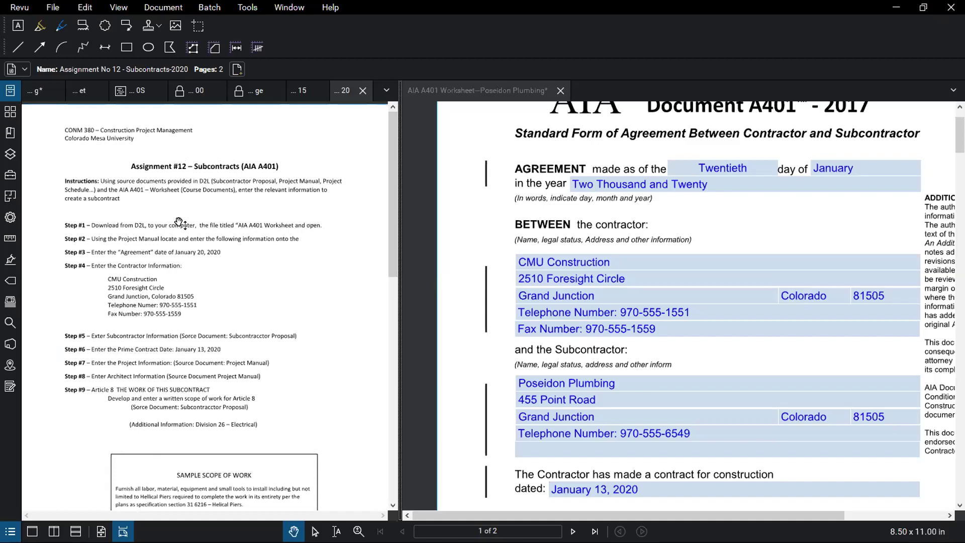
pyautogui.scroll(2, 201, 236)
pyautogui.scroll(-1, 201, 236)
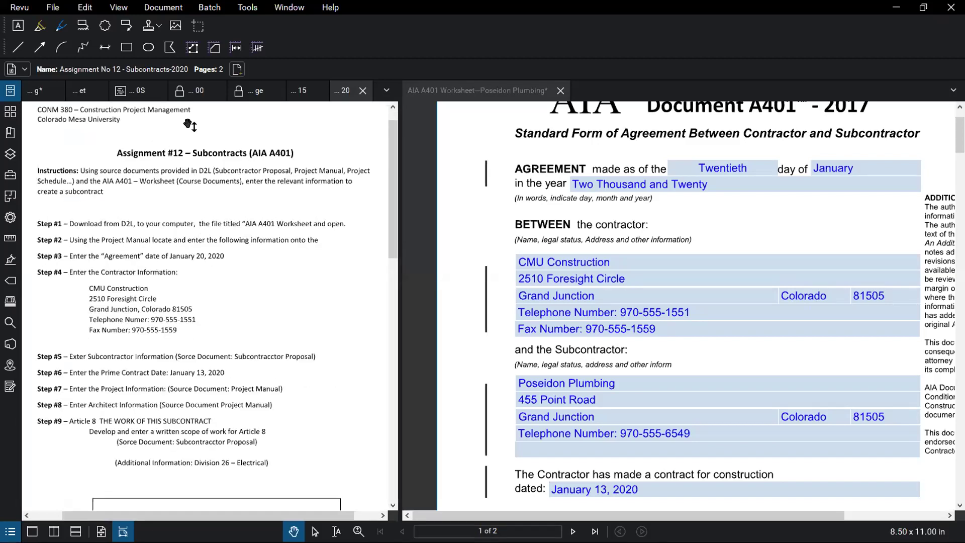
pyautogui.scroll(1, 351, 310)
pyautogui.click(527, 335)
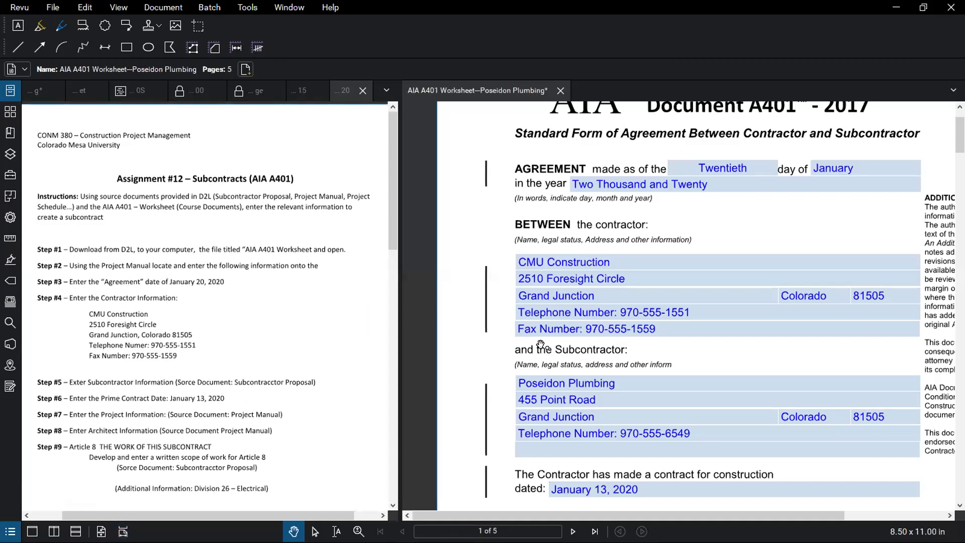
pyautogui.scroll(-2, 542, 345)
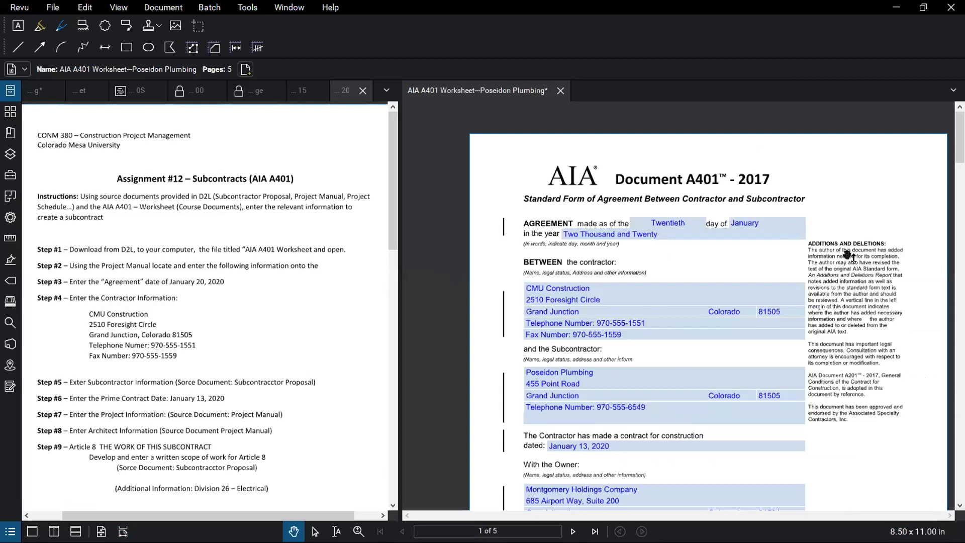
pyautogui.scroll(1, 846, 233)
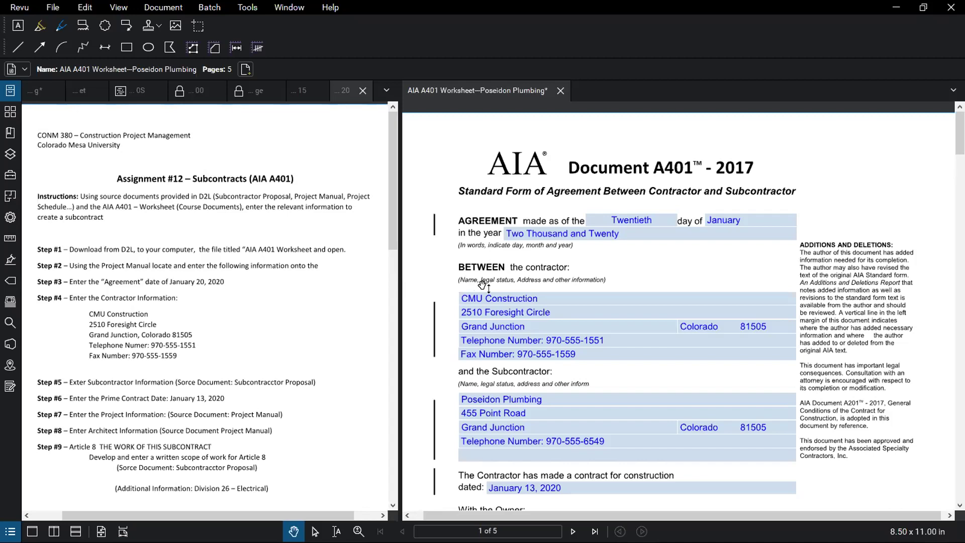
pyautogui.keyDown('ctrl'); pyautogui.scroll(2, 481, 300); pyautogui.keyUp('ctrl')
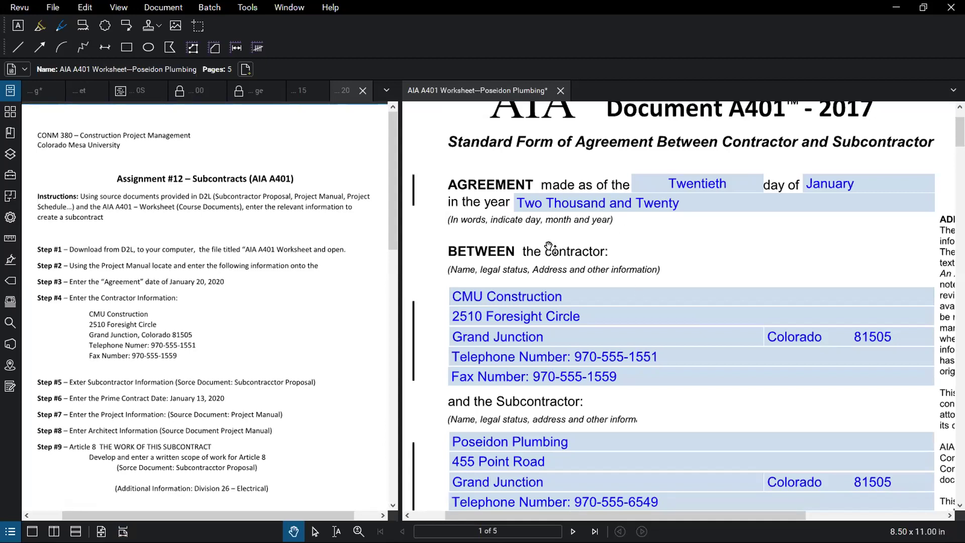
pyautogui.scroll(1, 555, 246)
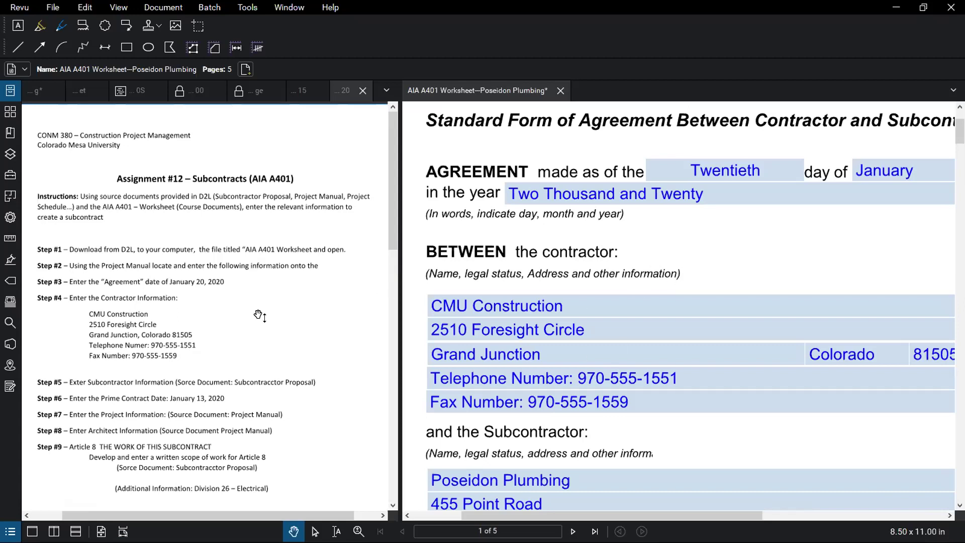
# Read through Steps #5 to #9 of the assignment instructions, including the sample scope of work.
pyautogui.click(253, 329)
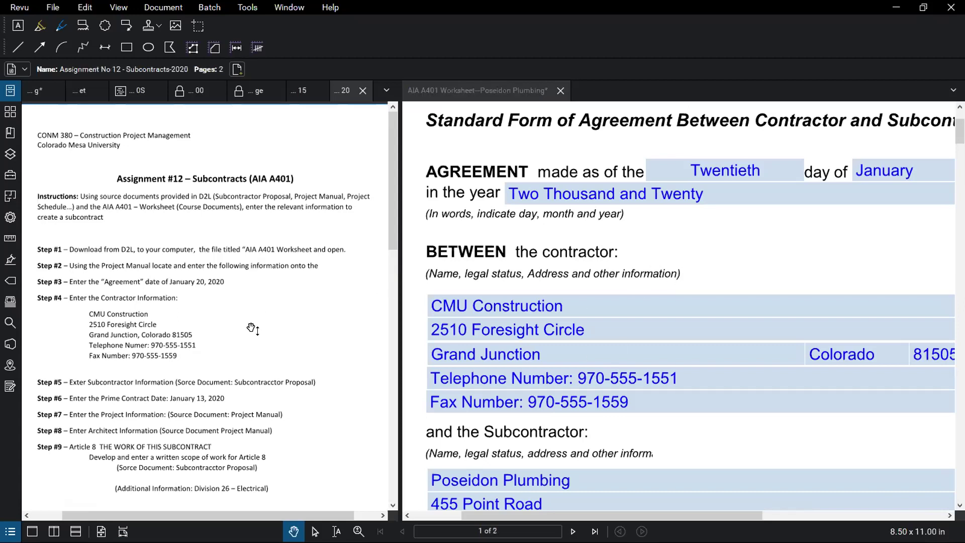
pyautogui.scroll(-3, 252, 329)
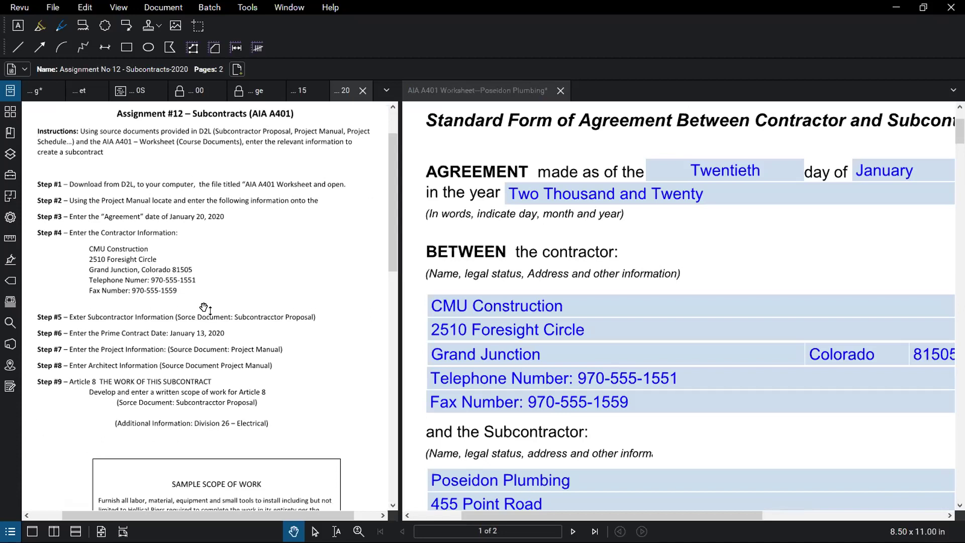
pyautogui.scroll(-3, 201, 302)
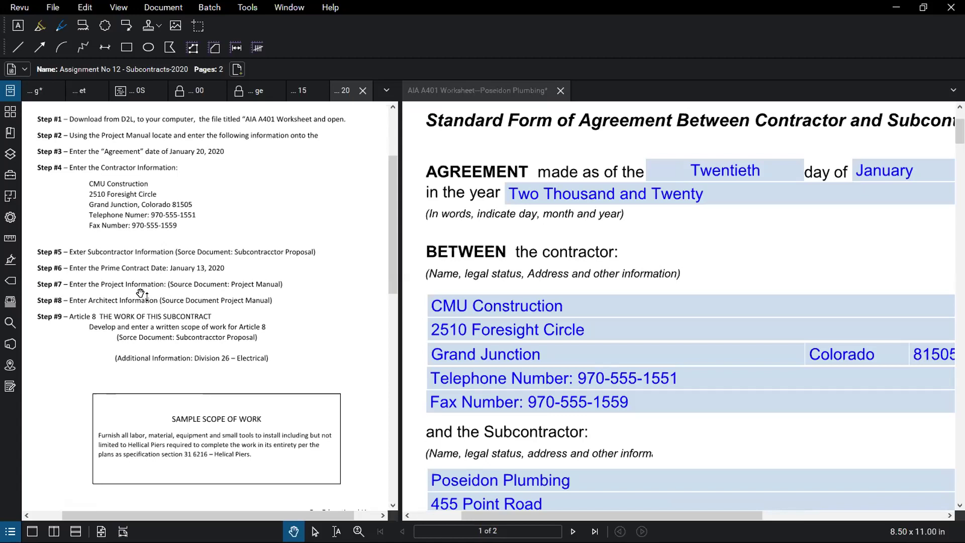
pyautogui.scroll(1, 132, 304)
pyautogui.scroll(3, 132, 304)
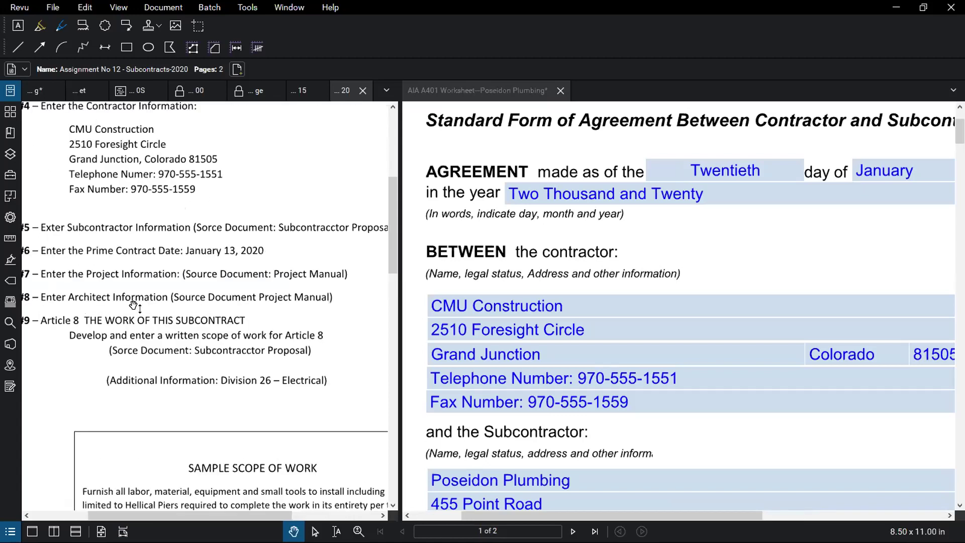
pyautogui.scroll(-2, 134, 301)
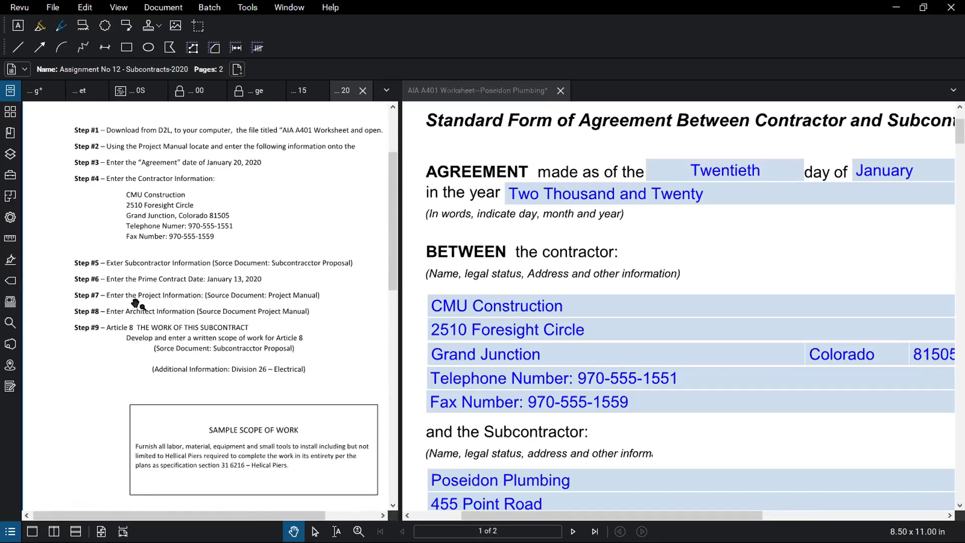
# Find the Wetzikon Inn proposals file in the D2L Subcontractor Proposal folder, and return to the beginning of the assignment instructions in Revu.
pyautogui.scroll(1, 302, 295)
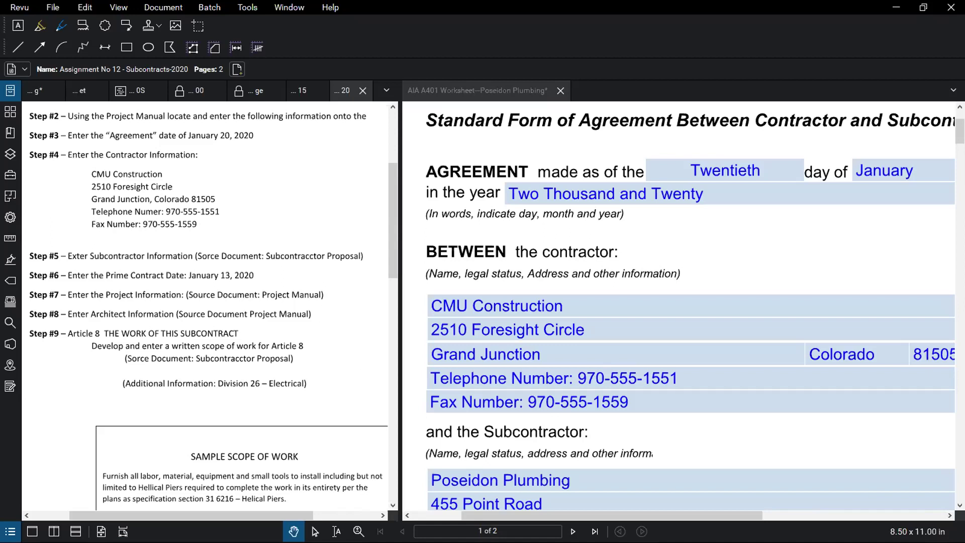
pyautogui.click(895, 7)
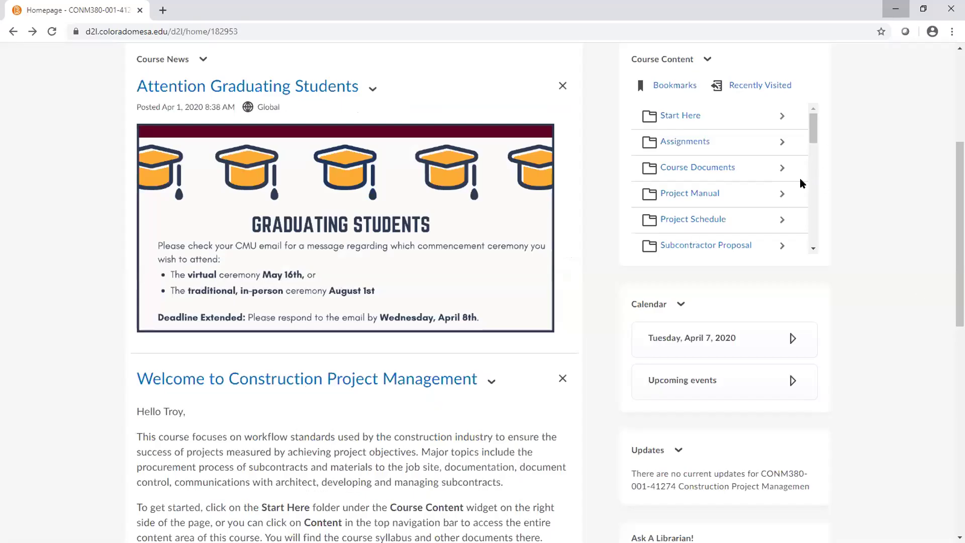
pyautogui.click(779, 247)
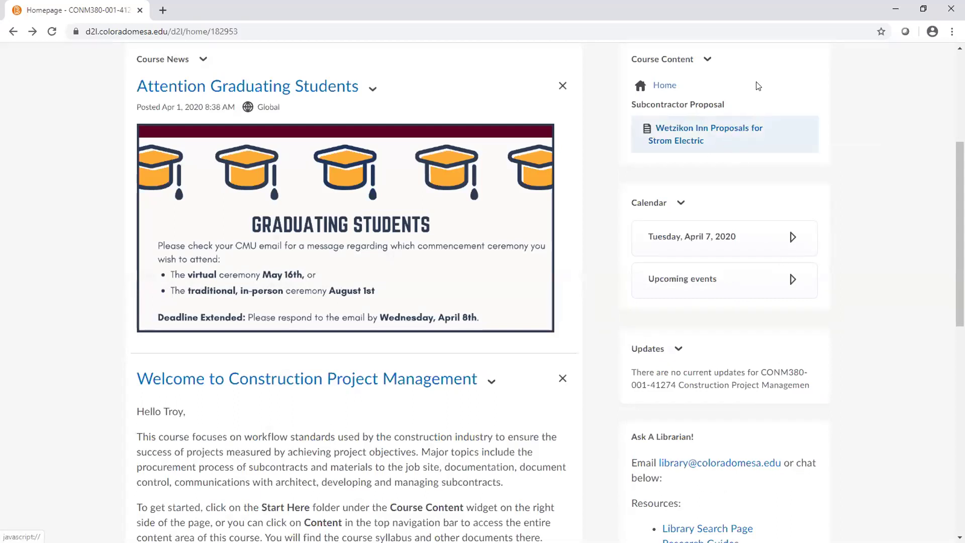
pyautogui.click(893, 11)
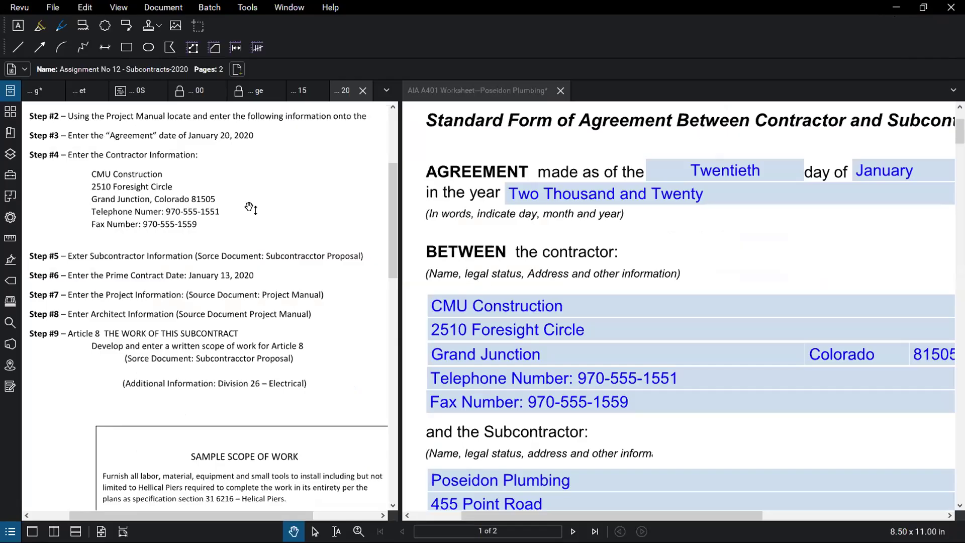
pyautogui.scroll(4, 296, 215)
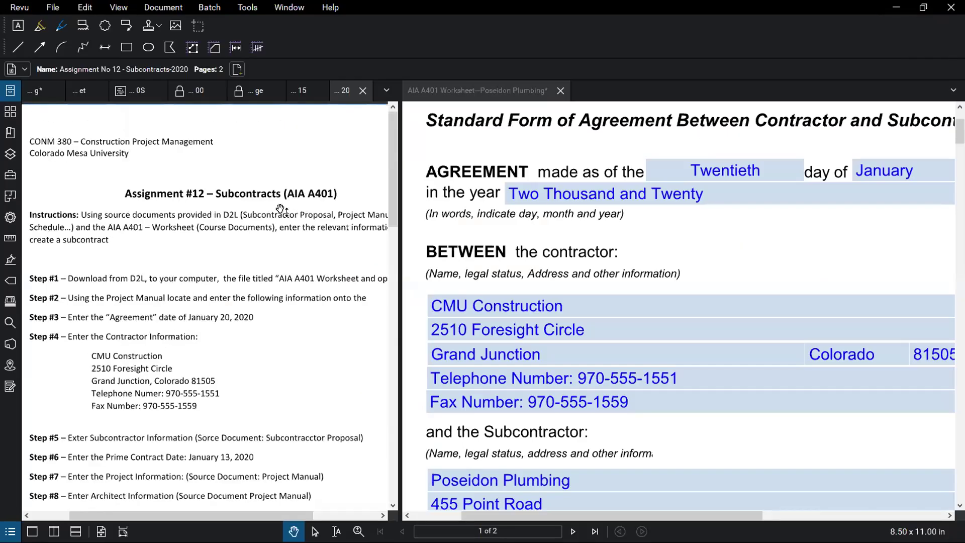
# Show the Wetzikon Inn Proposals for Subcontracts - 2019S 15 document beside the Poseidon Plumbing worksheet, giving the worksheet more width.
pyautogui.click(40, 93)
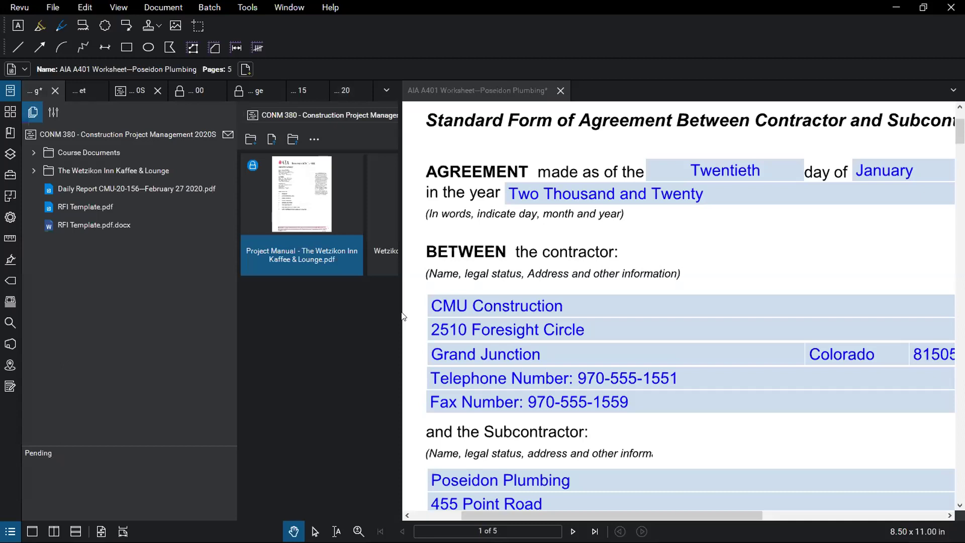
pyautogui.moveTo(397, 327); pyautogui.dragTo(601, 353)
pyautogui.click(524, 92)
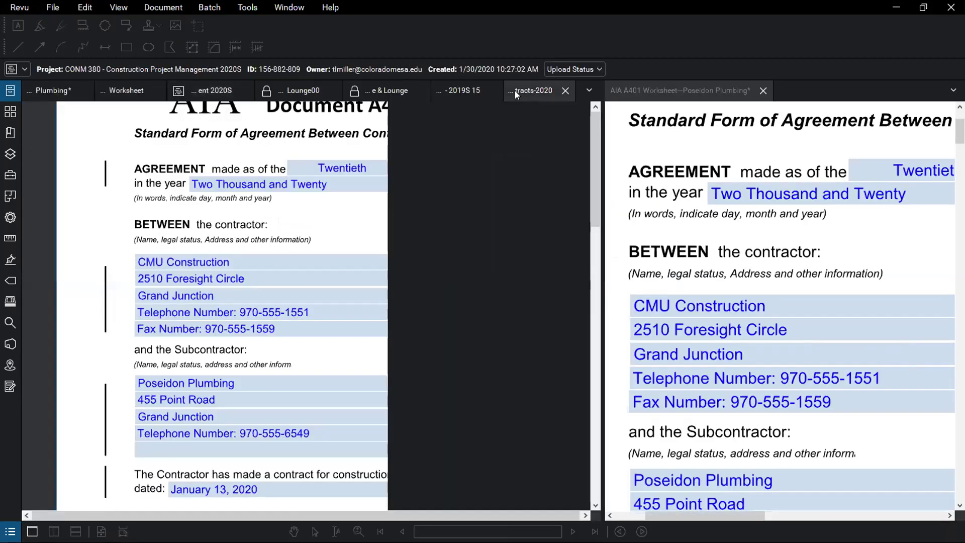
pyautogui.click(463, 95)
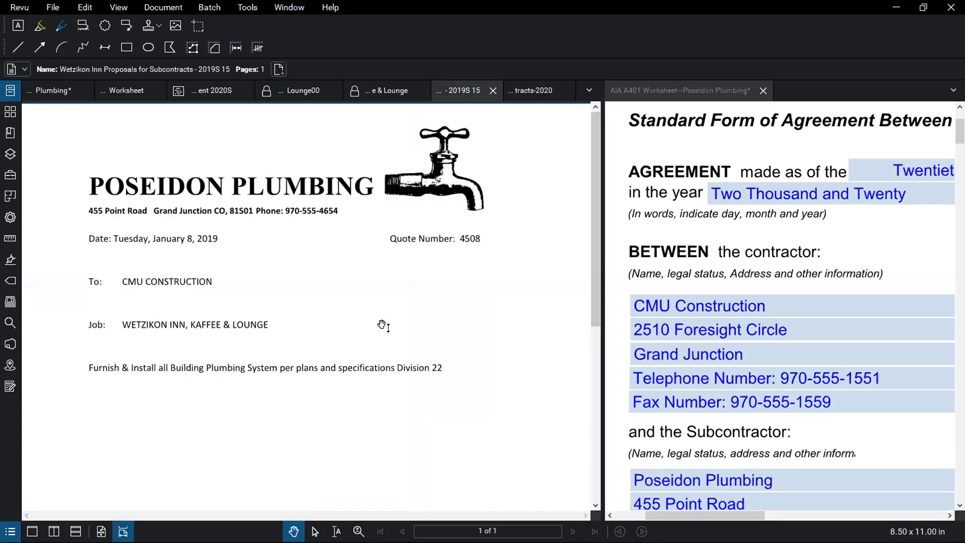
pyautogui.moveTo(601, 412); pyautogui.dragTo(512, 410)
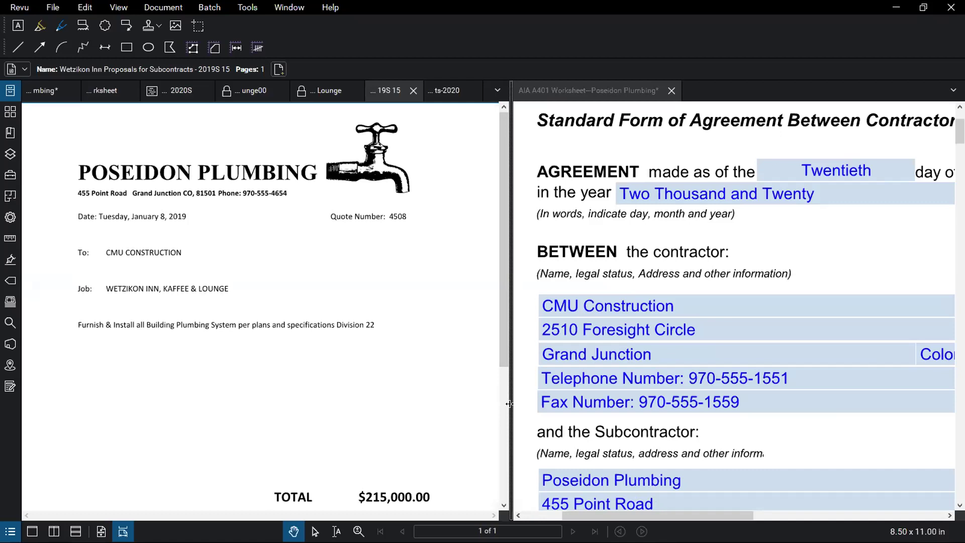
pyautogui.moveTo(510, 393); pyautogui.dragTo(377, 394)
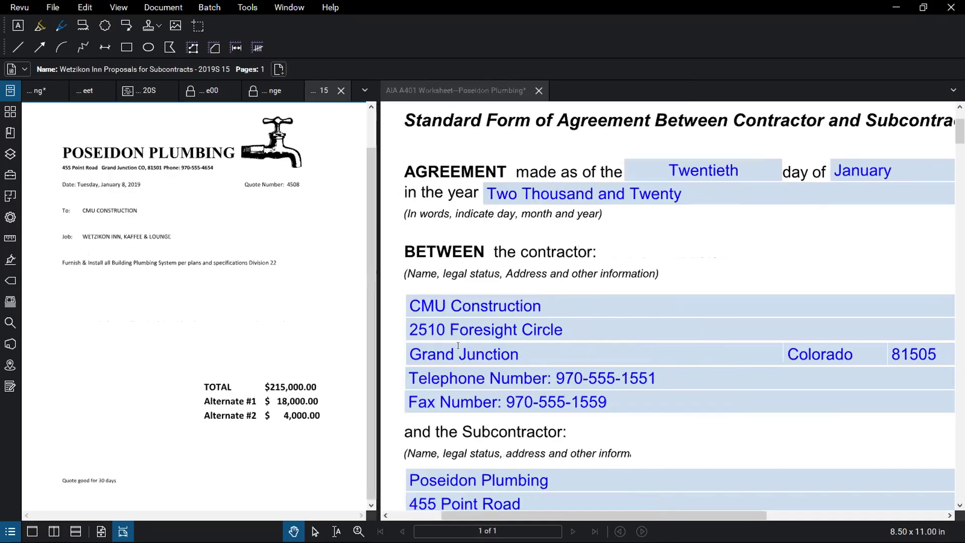
# Compare the Poseidon Plumbing proposal's company details with the worksheet's subcontractor fields.
pyautogui.scroll(-4, 458, 346)
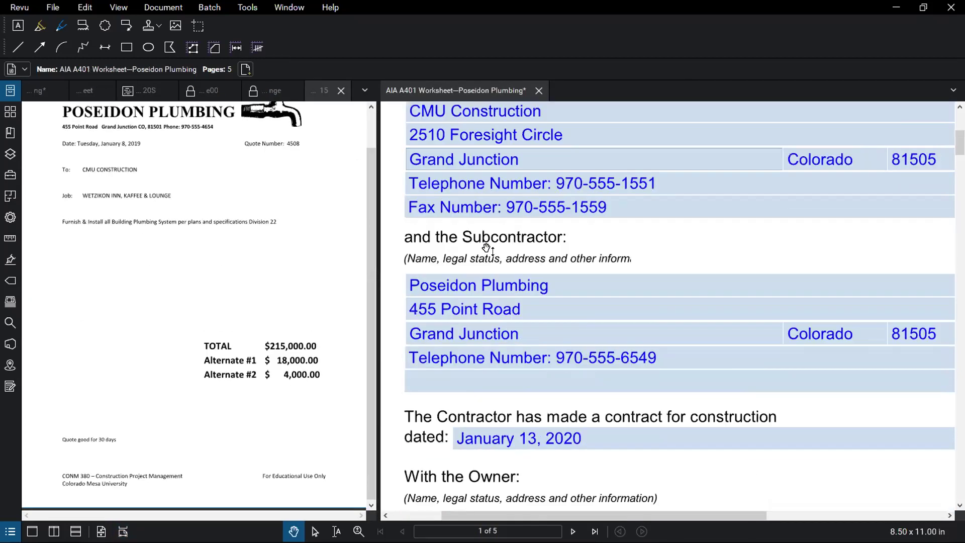
pyautogui.scroll(-1, 486, 248)
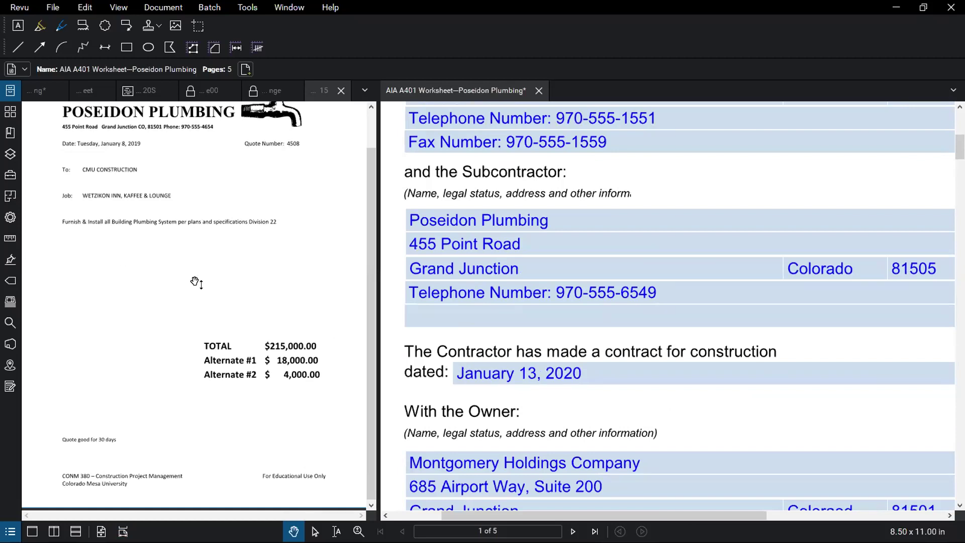
pyautogui.scroll(1, 198, 288)
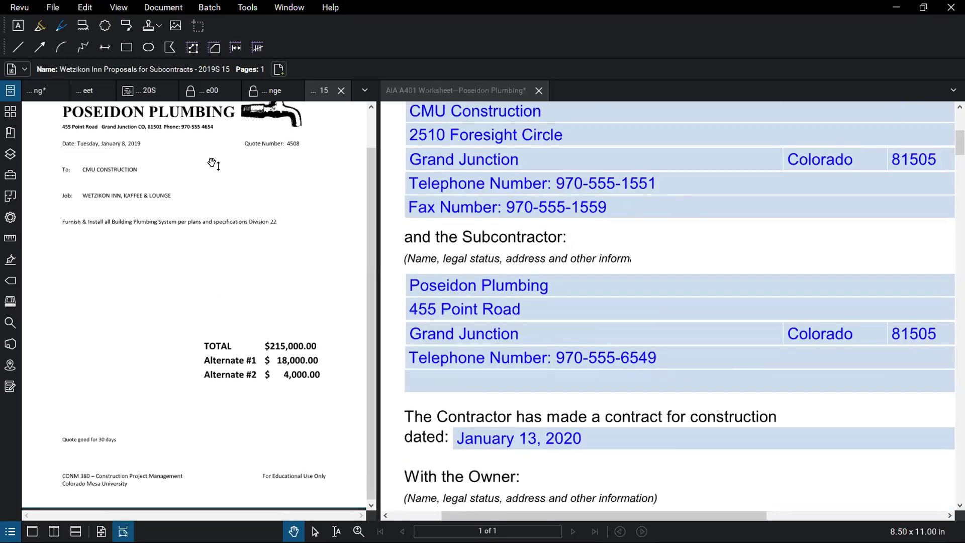
pyautogui.scroll(1, 171, 146)
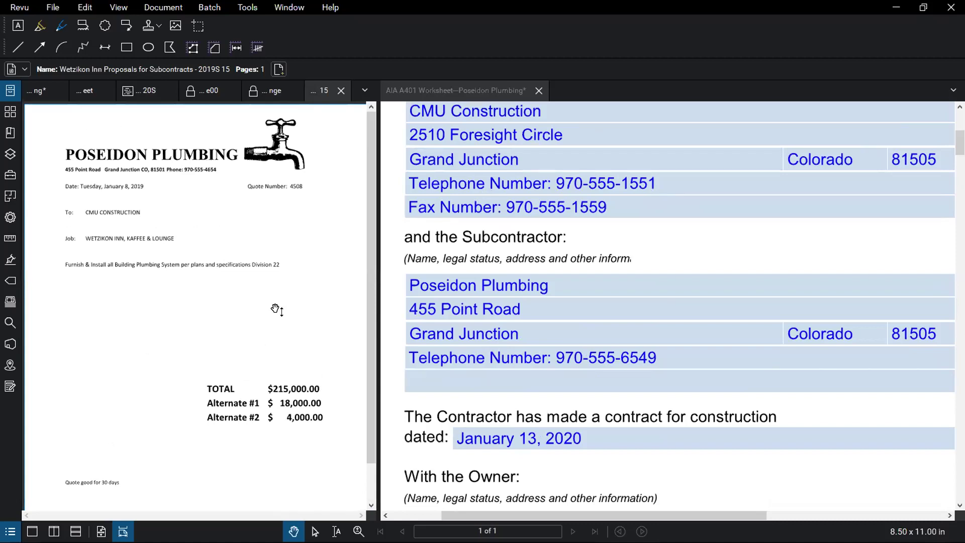
pyautogui.scroll(-1, 618, 422)
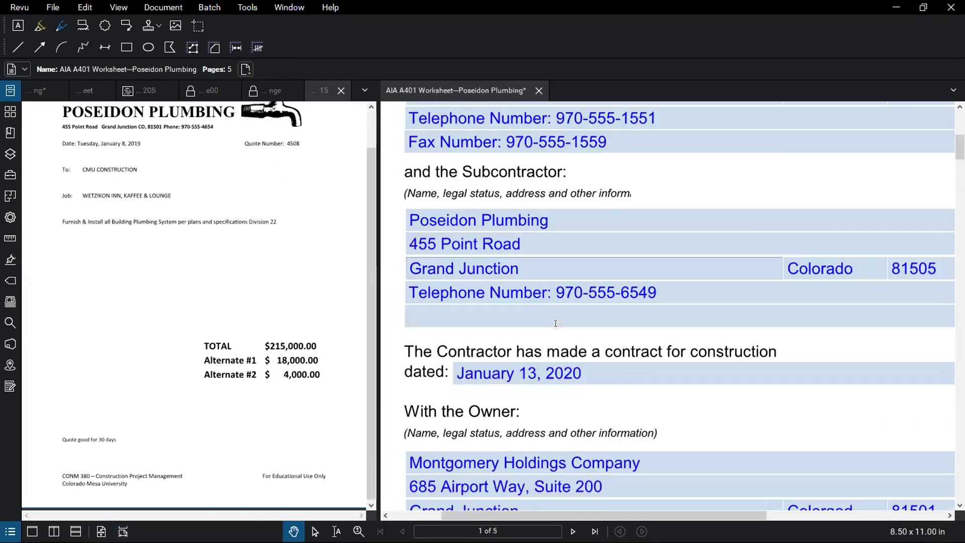
# Look through the open worksheets, the CONM 380 project files, the drawing sheet and the Project Manual, and return to the Poseidon Plumbing proposal.
pyautogui.click(264, 91)
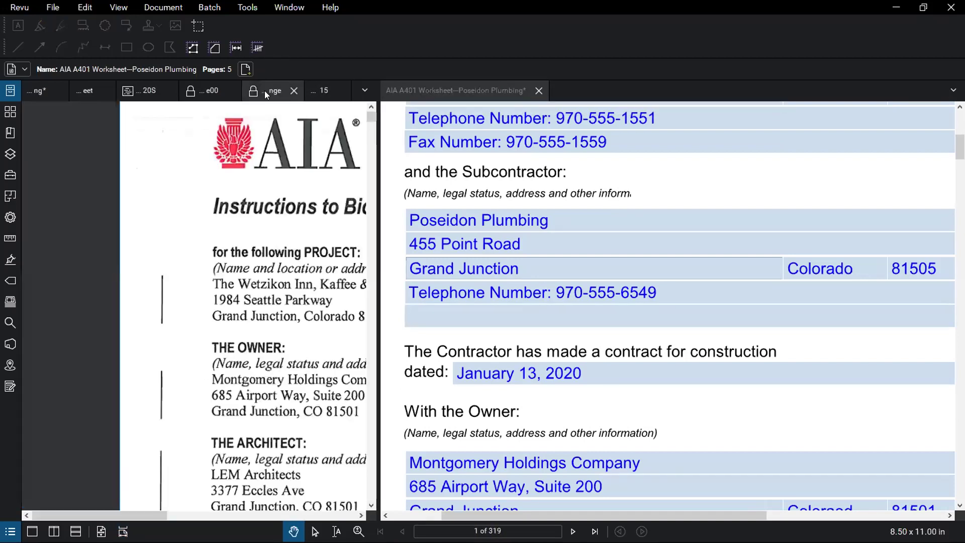
pyautogui.click(43, 93)
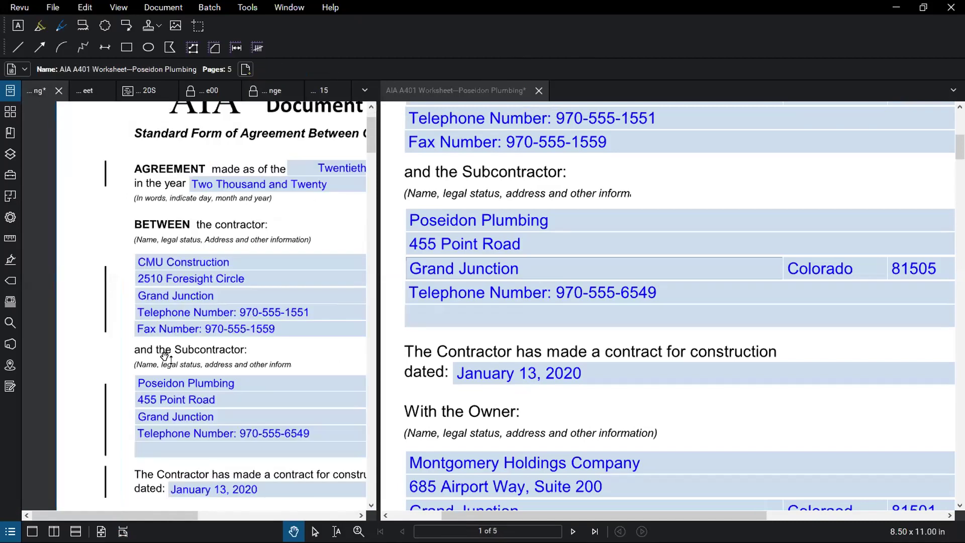
pyautogui.click(83, 89)
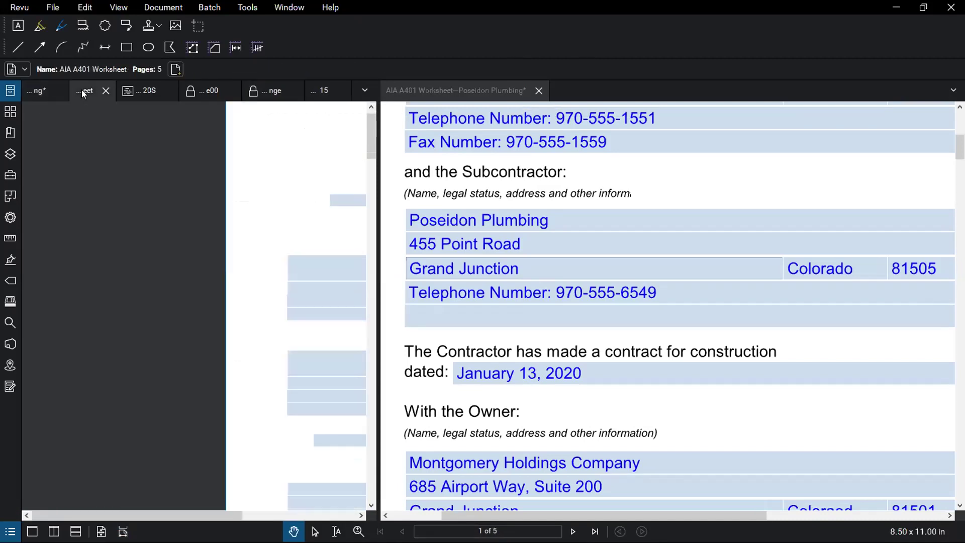
pyautogui.click(145, 89)
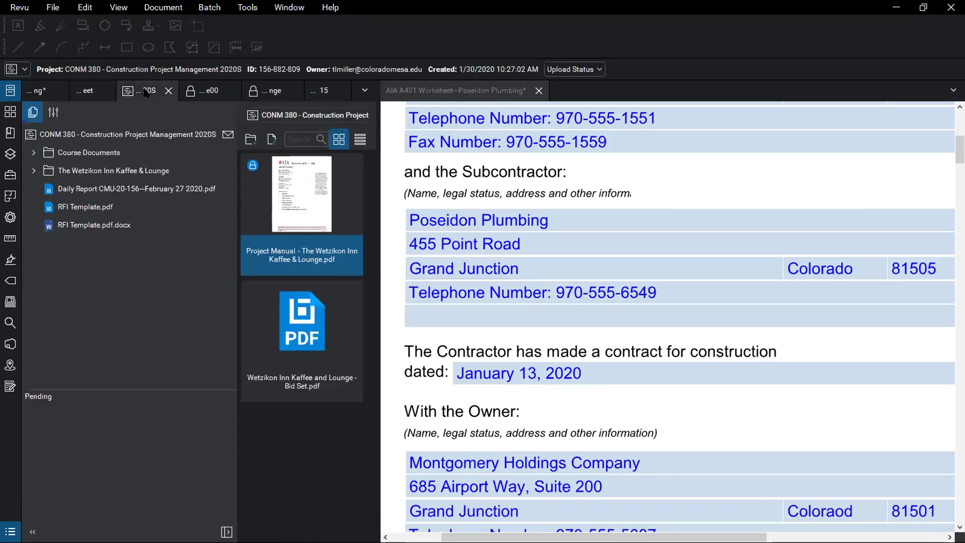
pyautogui.click(203, 92)
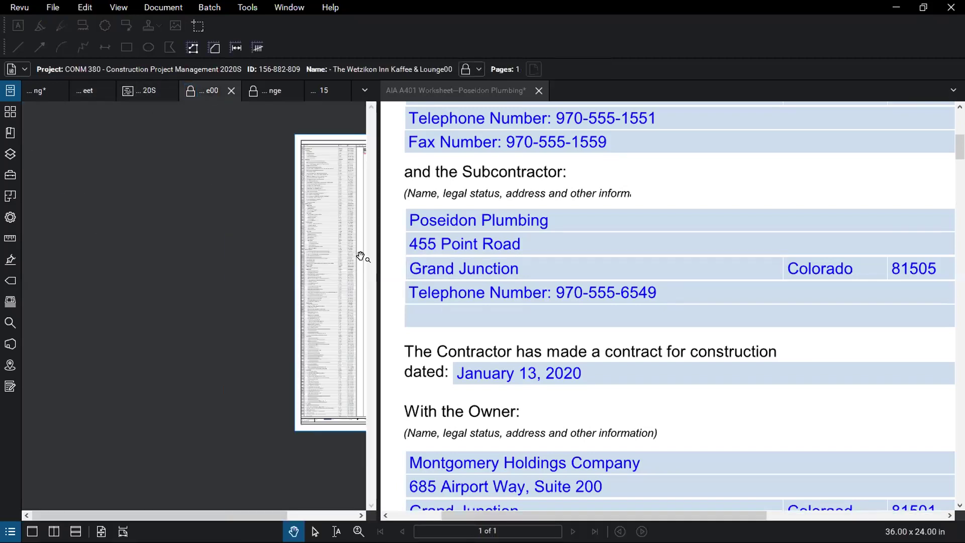
pyautogui.click(271, 91)
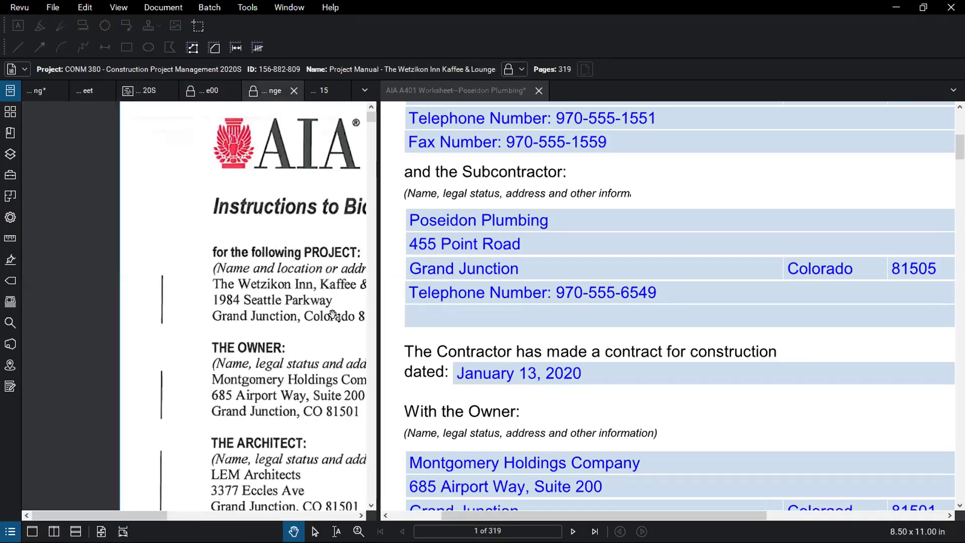
pyautogui.click(314, 91)
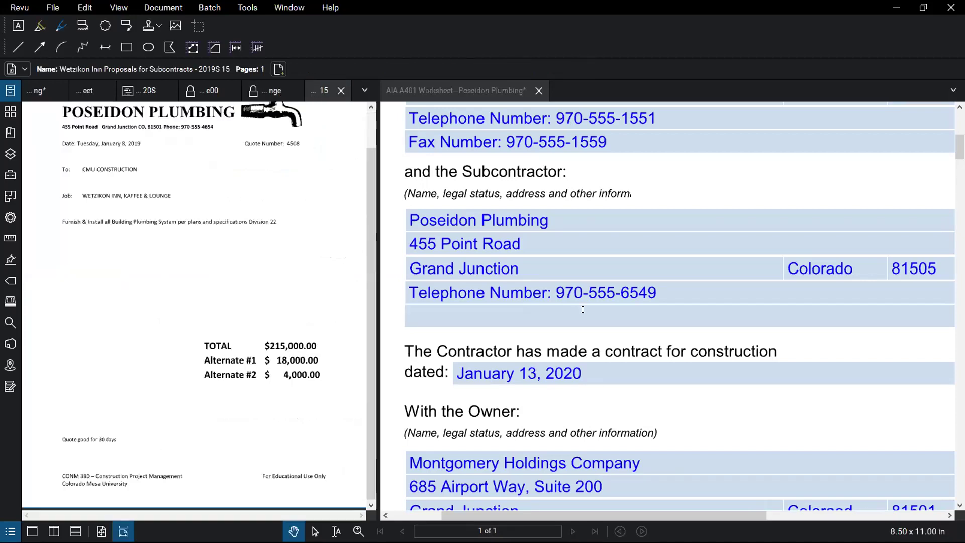
# Bring up the worksheet's owner and project fields and show the Project Manual beside them, giving the manual most of the width.
pyautogui.click(506, 436)
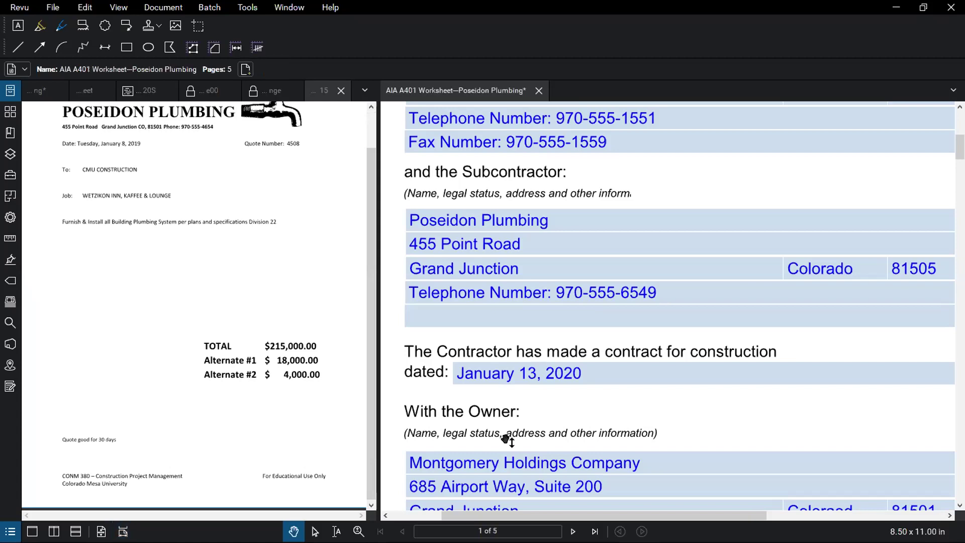
pyautogui.scroll(-5, 503, 421)
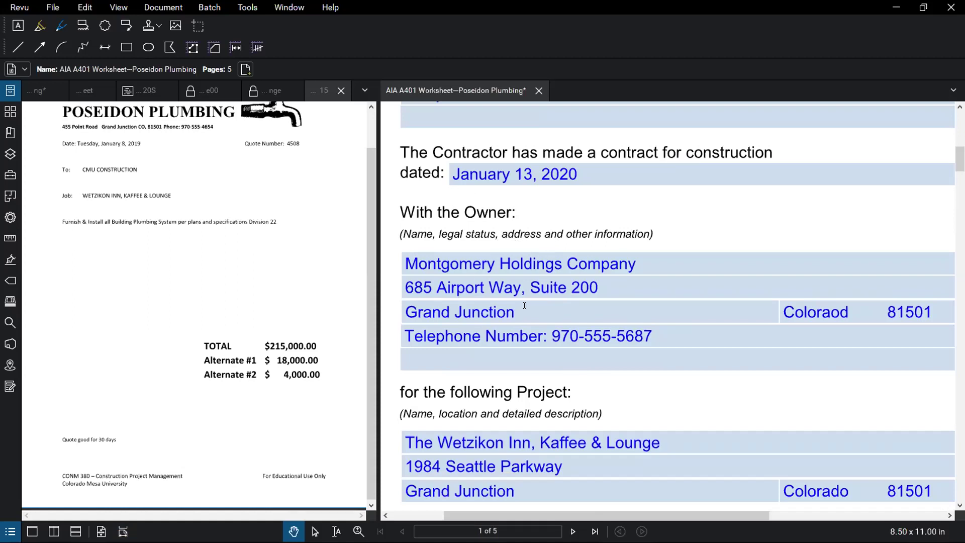
pyautogui.moveTo(376, 336); pyautogui.dragTo(499, 298)
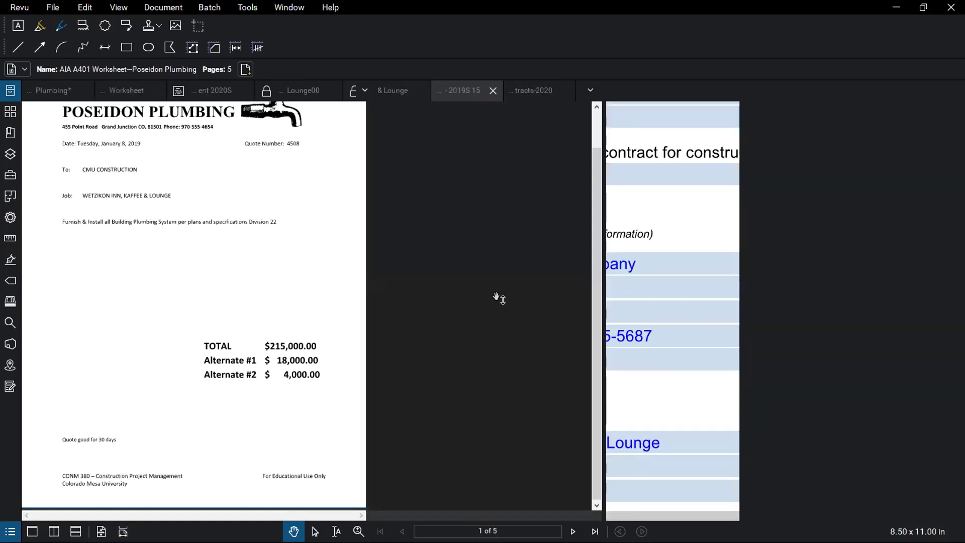
pyautogui.click(379, 90)
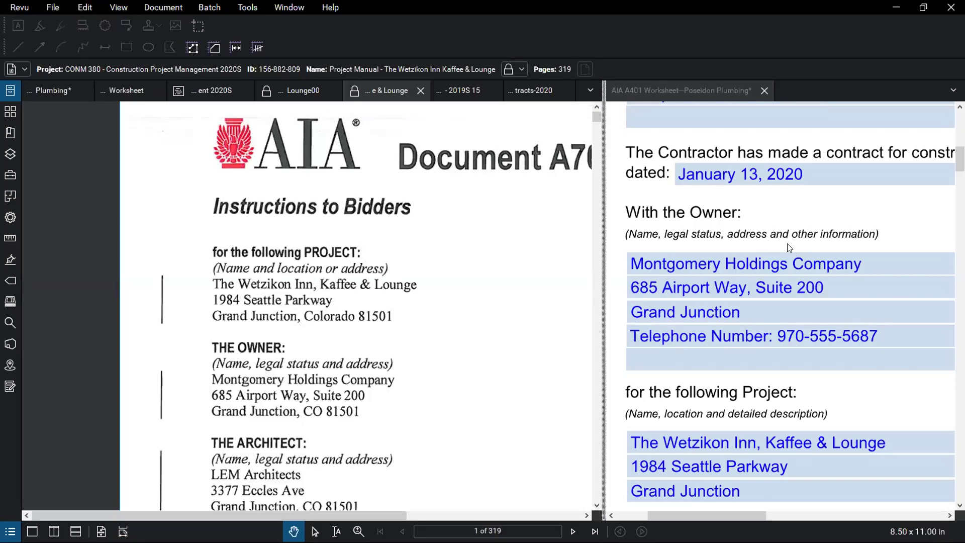
pyautogui.moveTo(836, 253); pyautogui.dragTo(839, 254)
# Examine the project, owner and architect information on the first page of the Project Manual's A701 Instructions to Bidders.
pyautogui.scroll(-2, 230, 308)
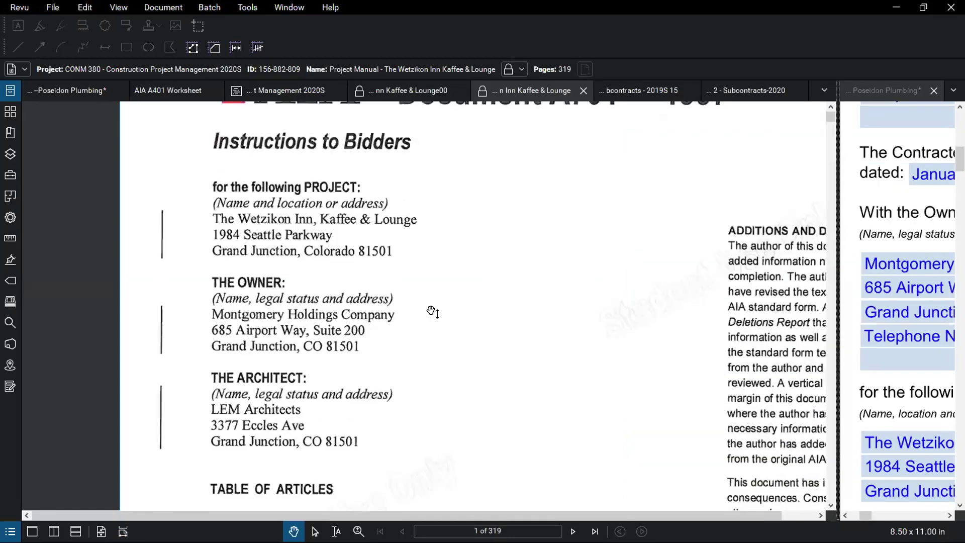
pyautogui.scroll(3, 431, 312)
pyautogui.scroll(-1, 282, 324)
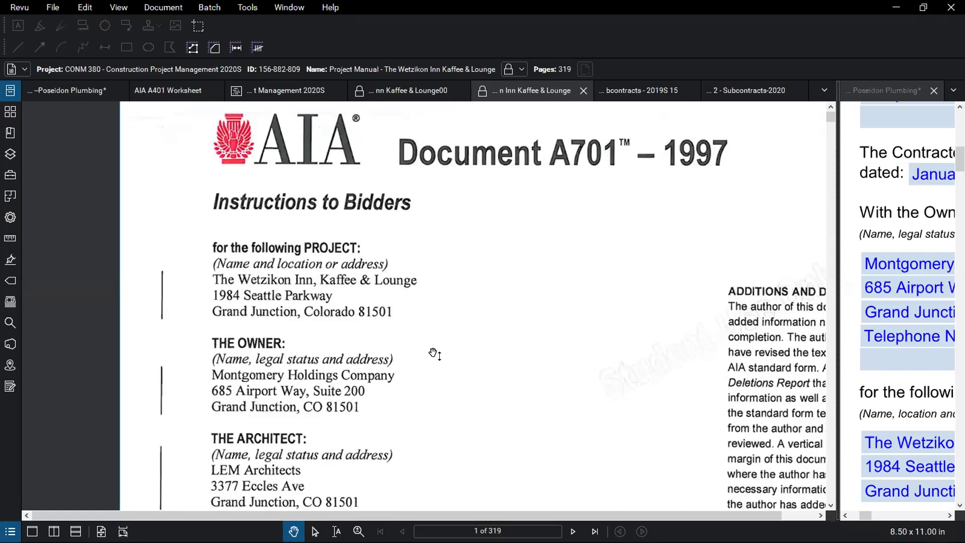
pyautogui.scroll(-1, 294, 343)
pyautogui.moveTo(428, 325); pyautogui.dragTo(394, 323)
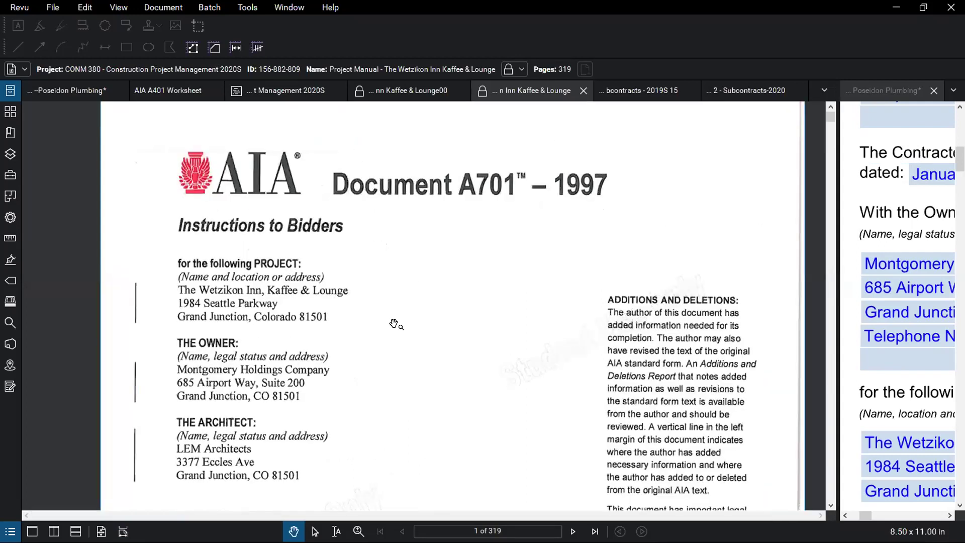
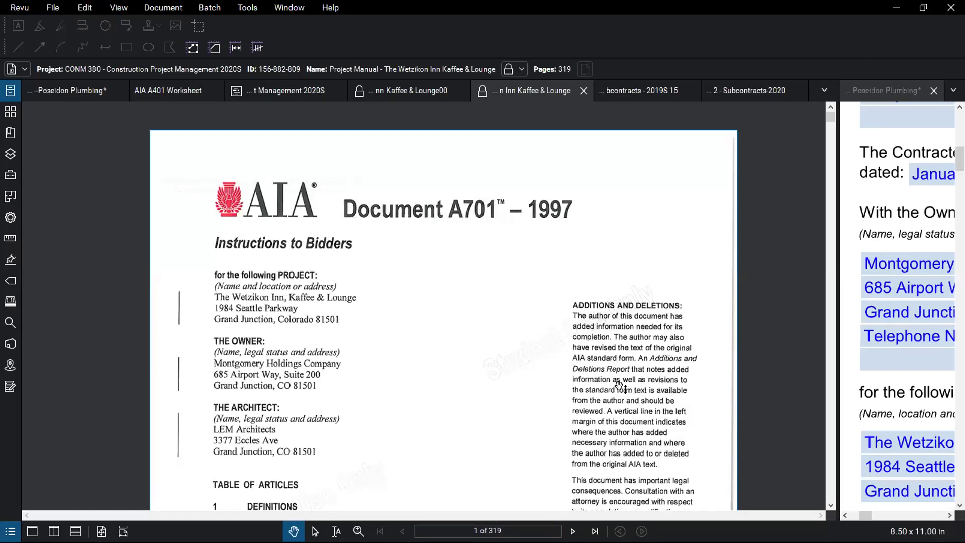
pyautogui.scroll(-2, 613, 374)
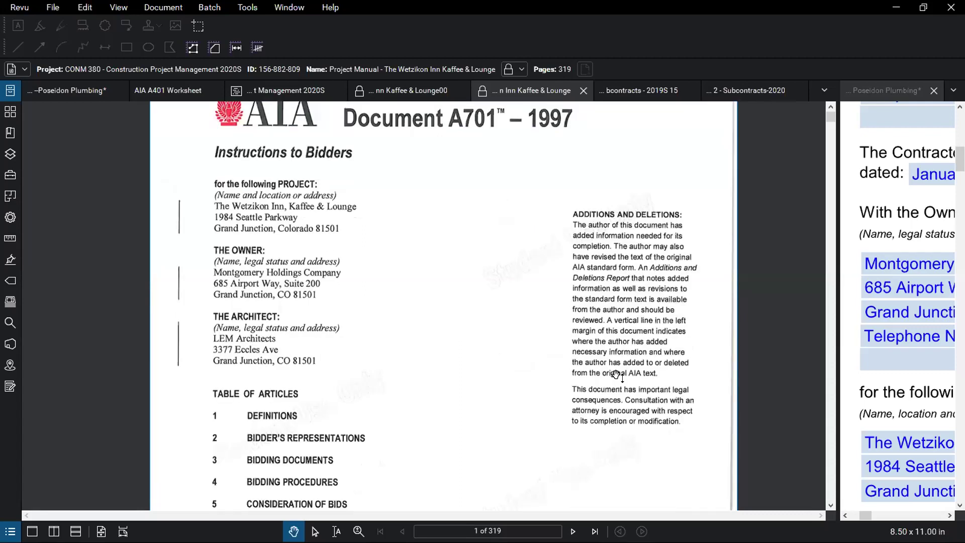
pyautogui.scroll(1, 618, 367)
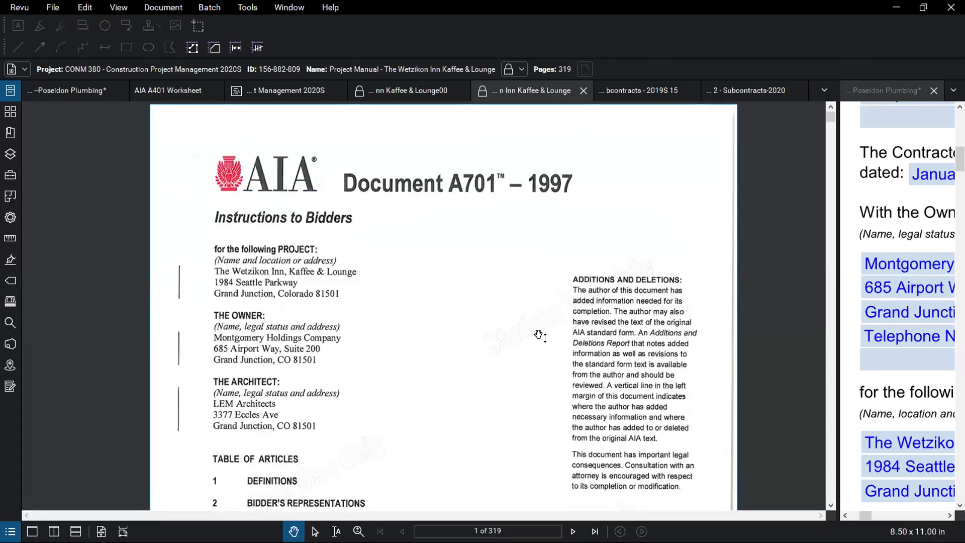
pyautogui.scroll(1, 457, 394)
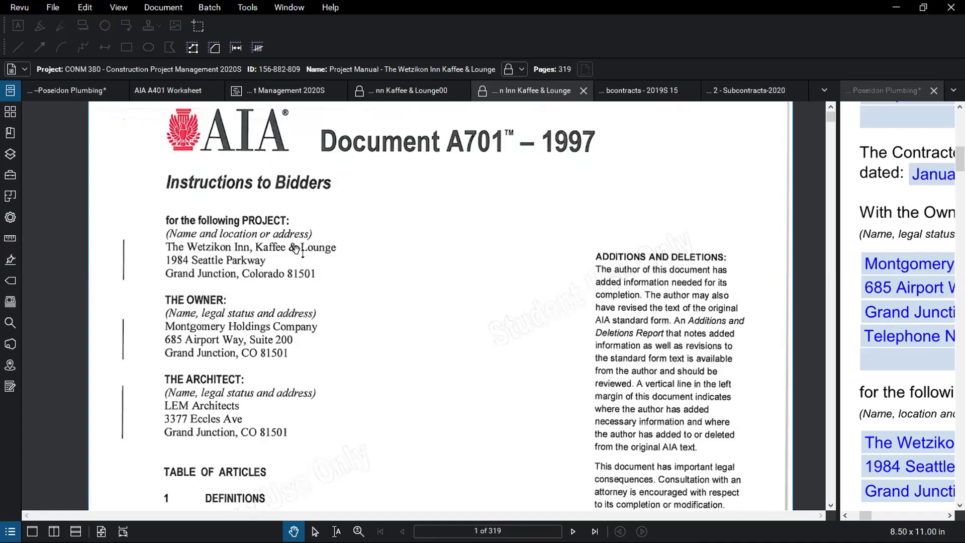
# Skim the rest of the A701's first page, and give the Poseidon Plumbing worksheet most of the width.
pyautogui.scroll(-9, 297, 249)
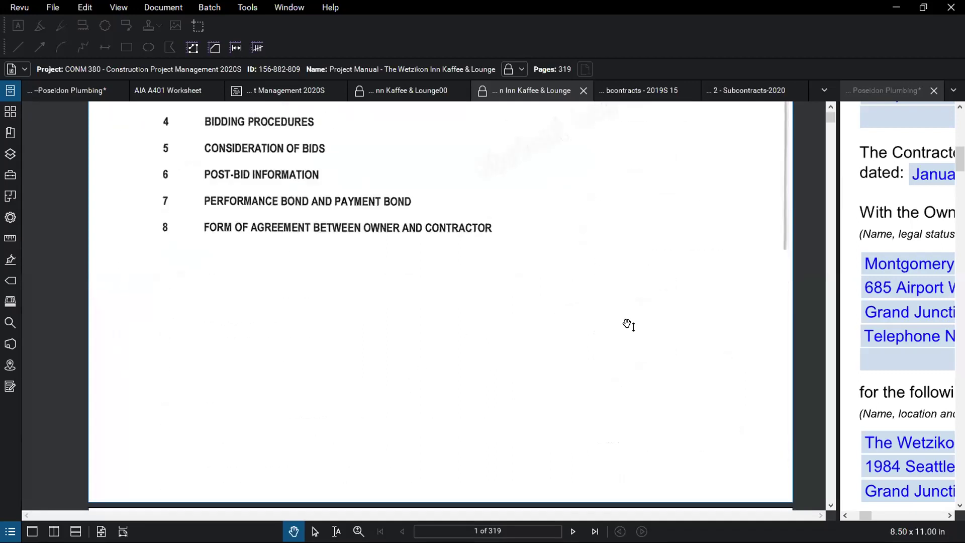
pyautogui.scroll(-5, 542, 311)
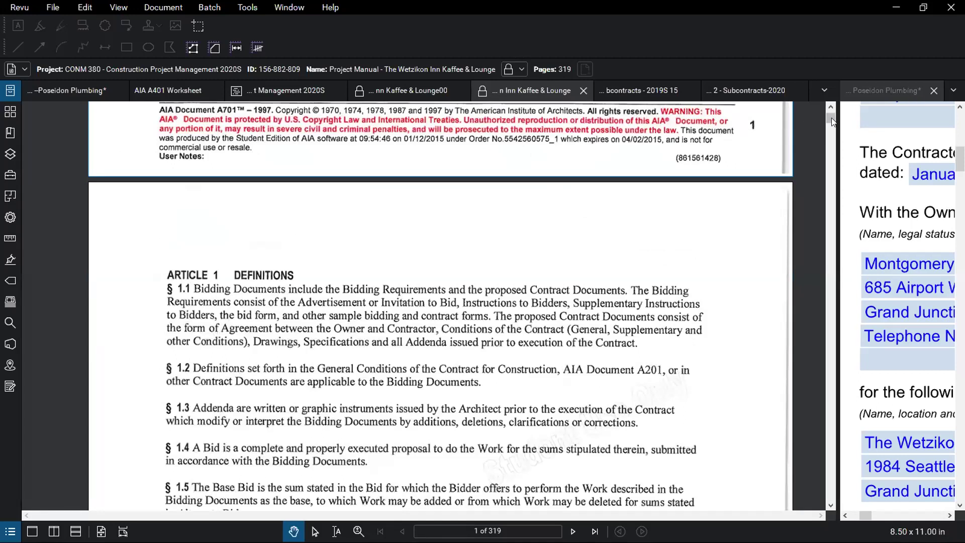
pyautogui.moveTo(839, 297); pyautogui.dragTo(362, 291)
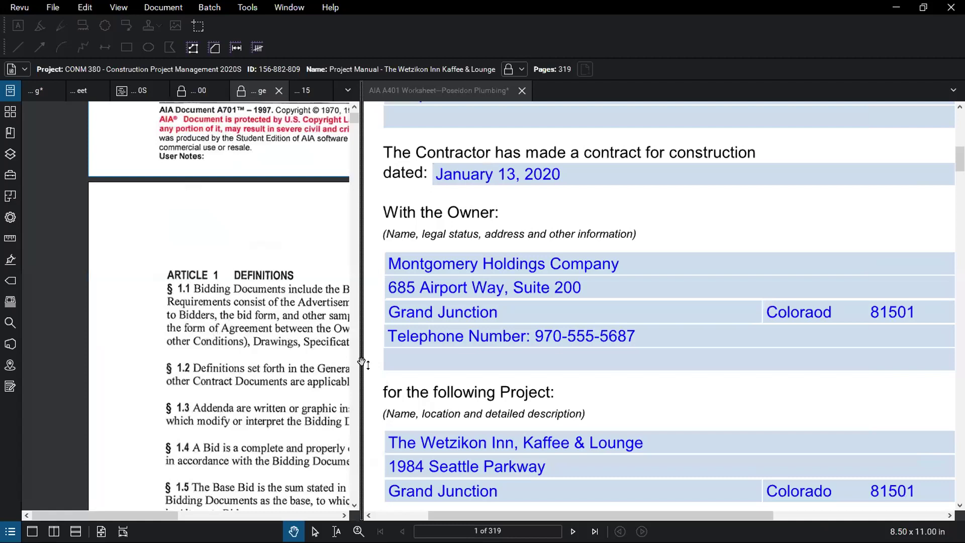
pyautogui.moveTo(169, 366); pyautogui.dragTo(170, 366)
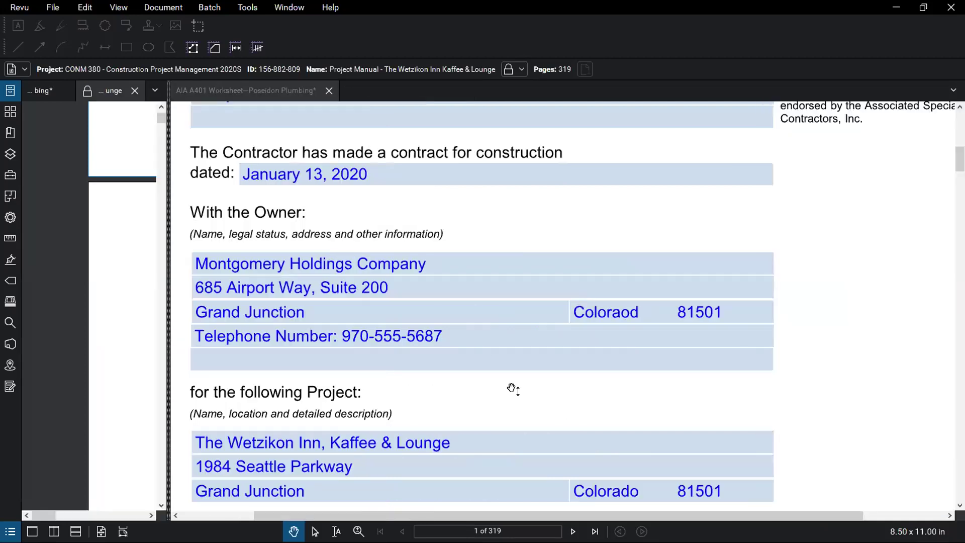
pyautogui.click(450, 389)
pyautogui.scroll(1, 462, 362)
pyautogui.scroll(-1, 462, 362)
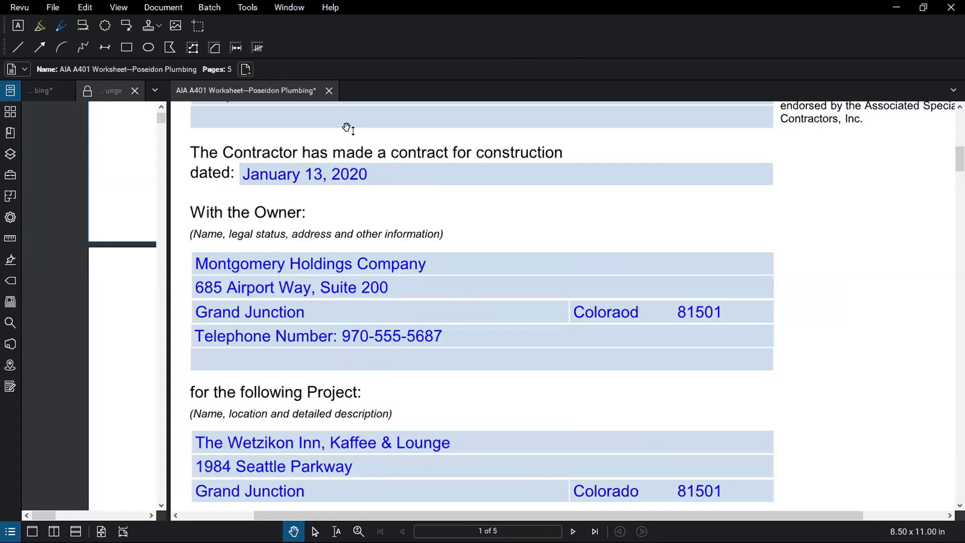
# Review the worksheet's owner and project information, including the detailed building description.
pyautogui.scroll(-1, 439, 277)
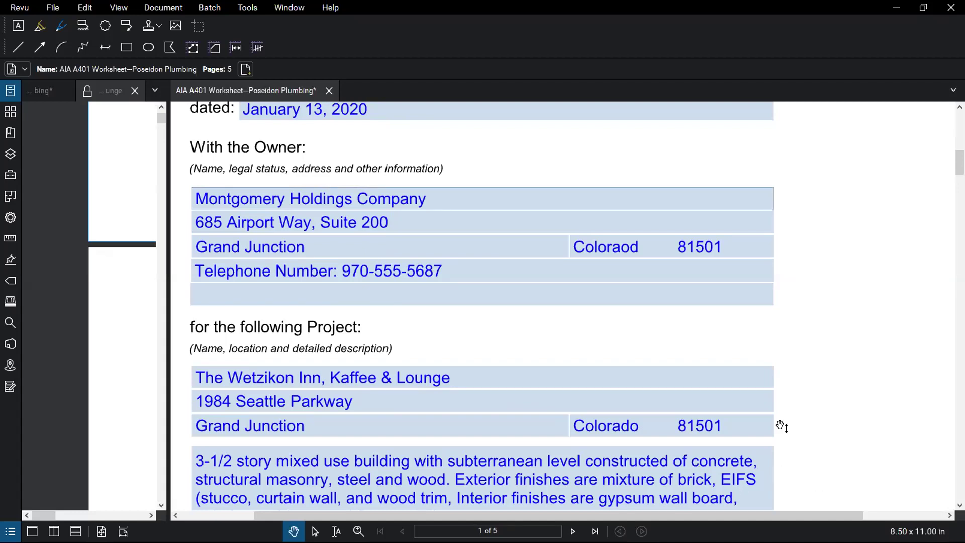
pyautogui.scroll(-1, 799, 390)
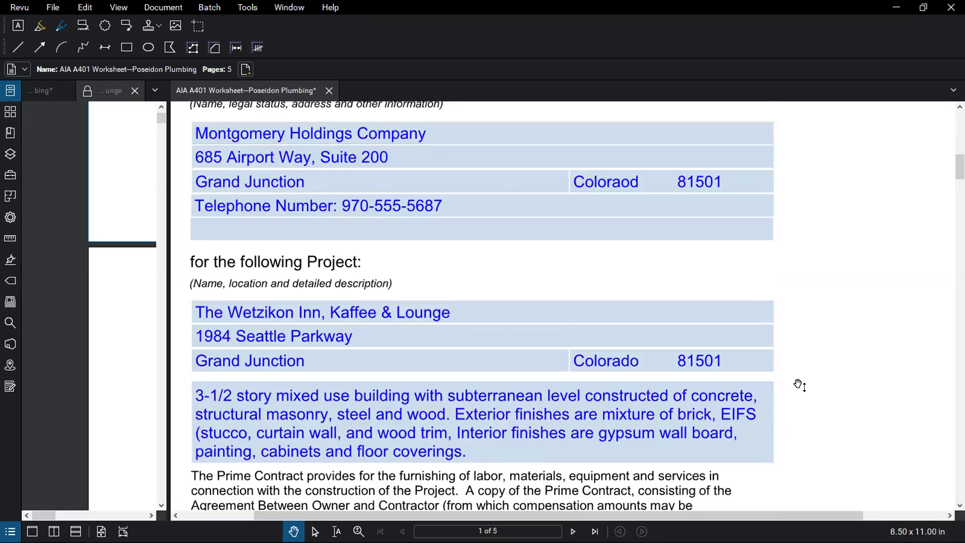
pyautogui.scroll(-1, 799, 384)
pyautogui.scroll(-1, 799, 385)
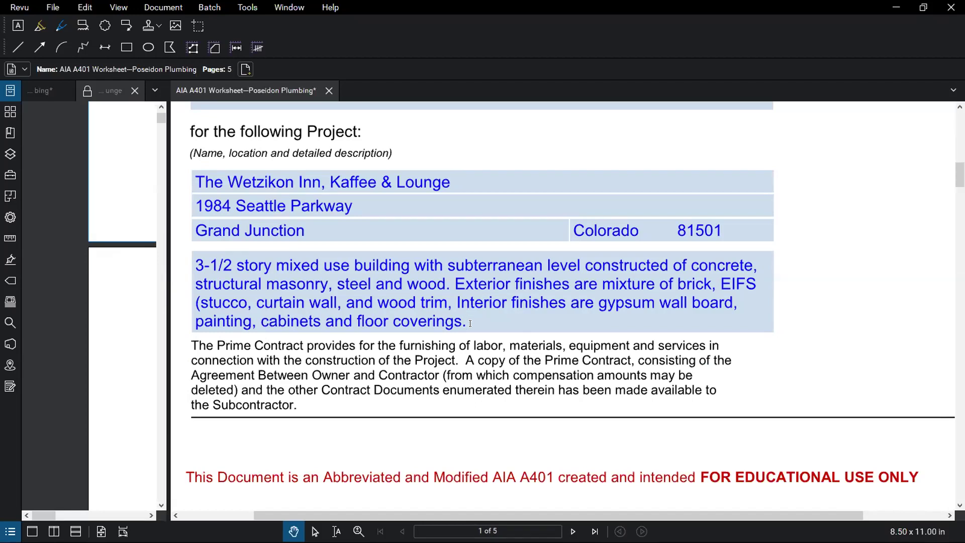
pyautogui.click(198, 258)
pyautogui.click(854, 318)
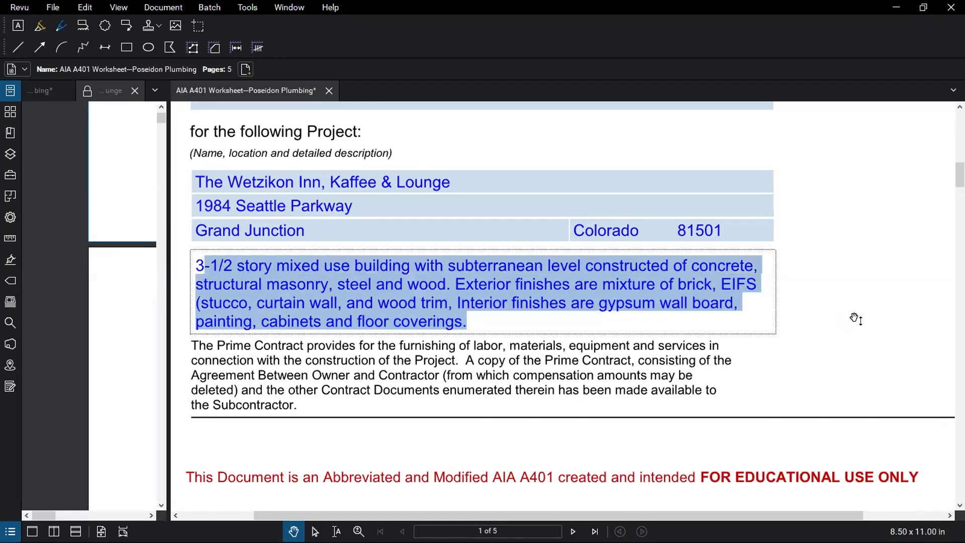
# Examine the worksheet's architect information and the Article 8 description of the subcontract work.
pyautogui.scroll(-5, 836, 311)
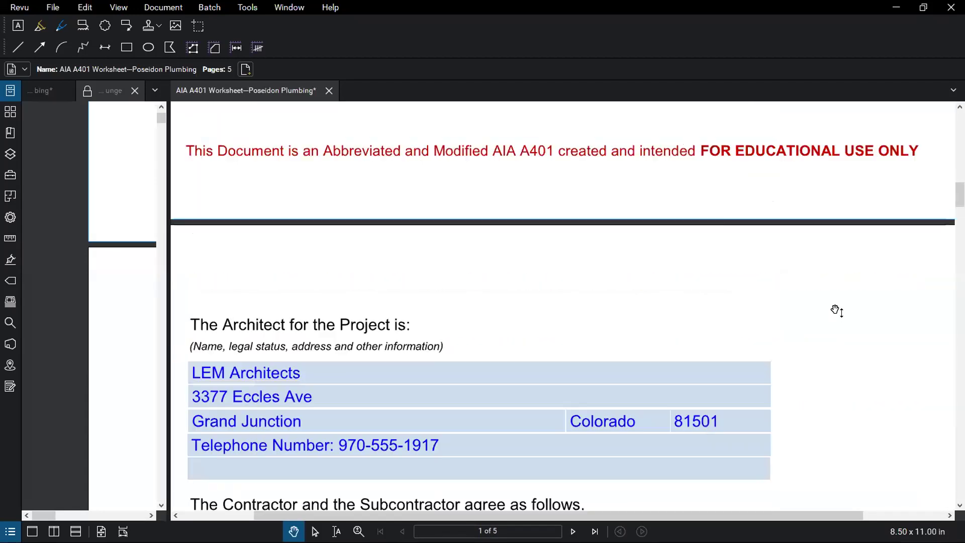
pyautogui.scroll(-10, 837, 311)
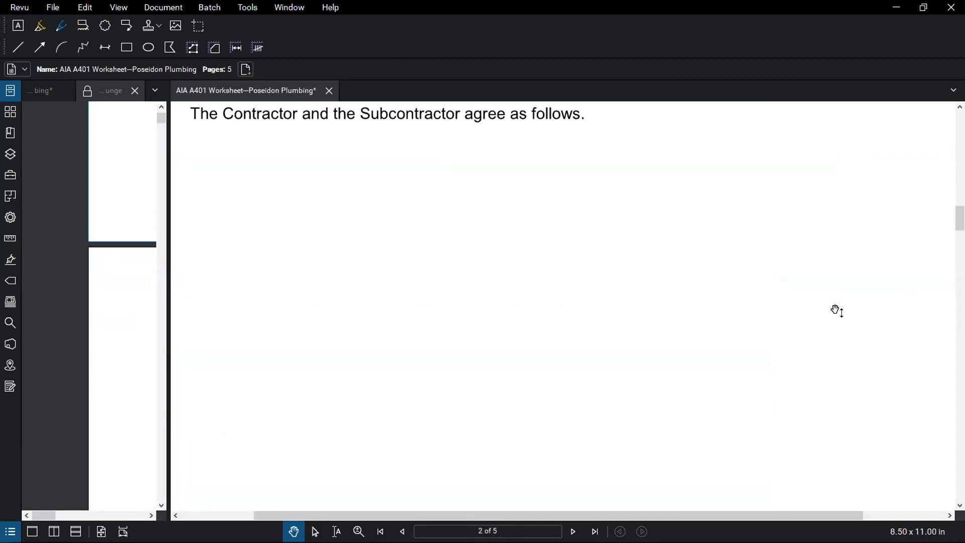
pyautogui.scroll(-8, 837, 311)
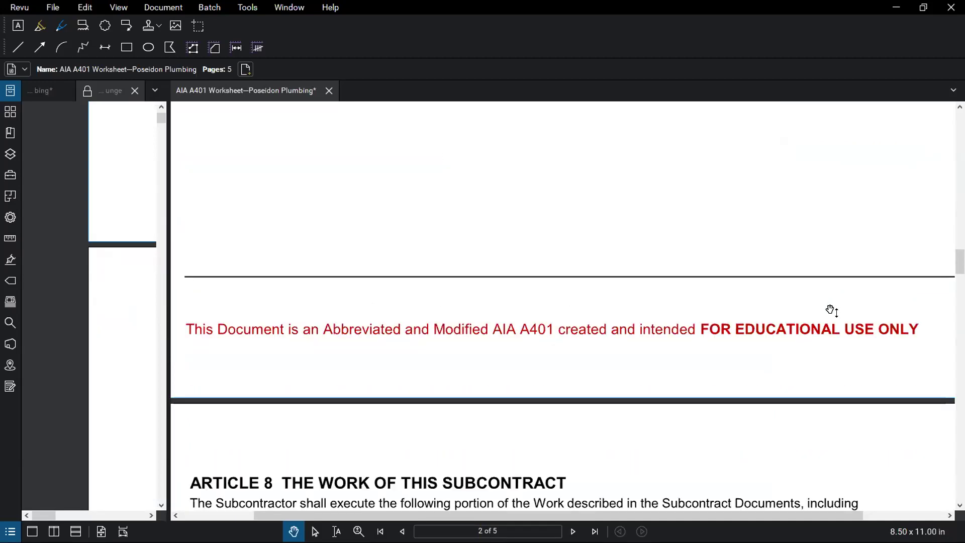
pyautogui.scroll(-3, 822, 307)
pyautogui.scroll(1, 819, 304)
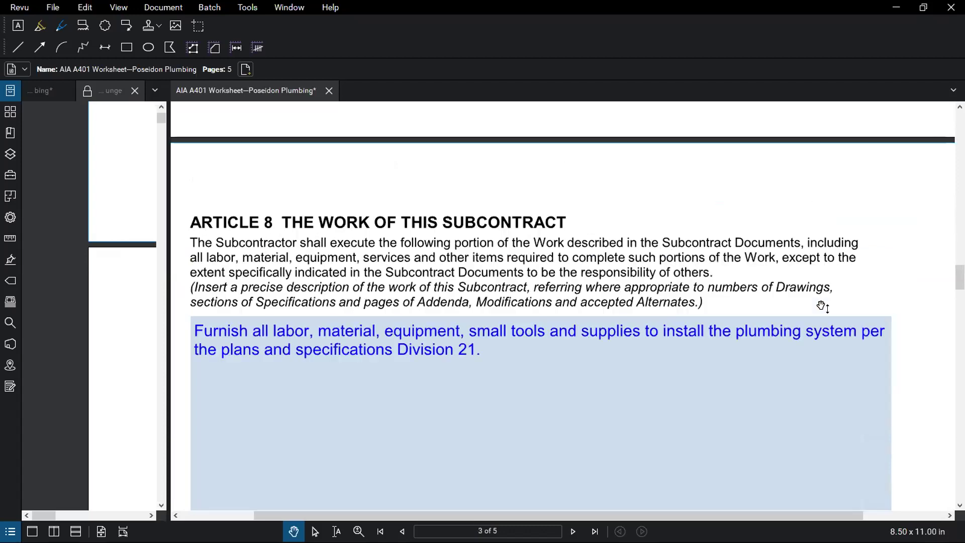
pyautogui.scroll(-1, 691, 208)
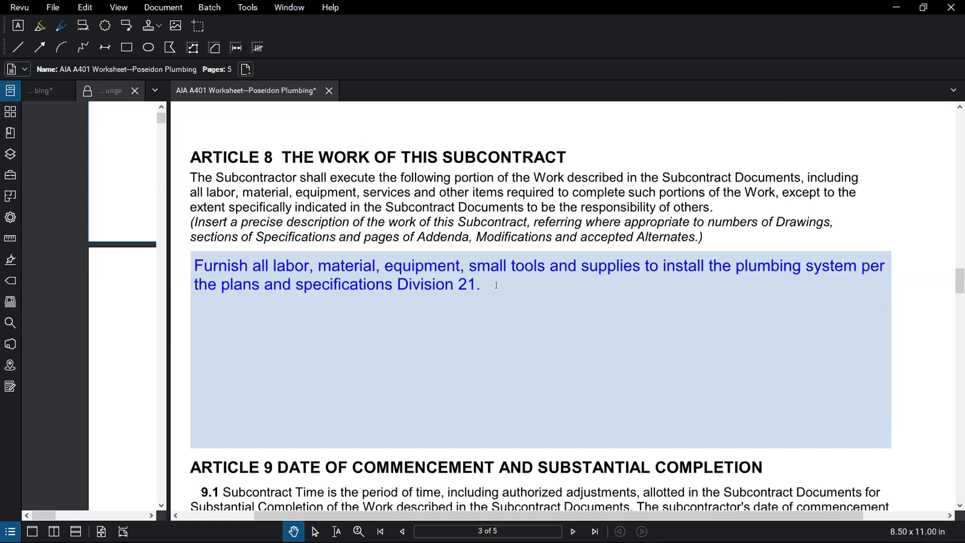
pyautogui.moveTo(496, 285); pyautogui.dragTo(191, 260)
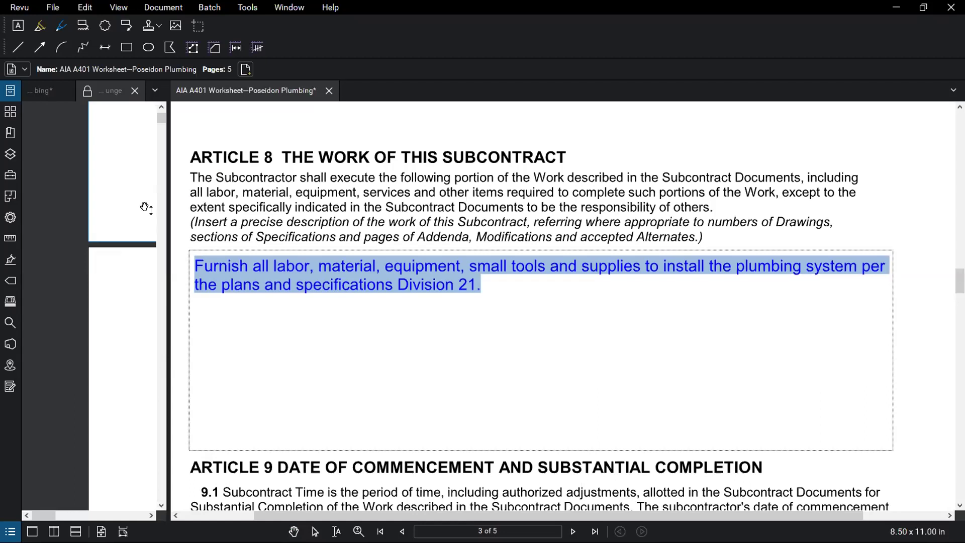
# Show the Assignment No 12 instructions beside the worksheet and read Step #9 with its sample scope of work.
pyautogui.moveTo(168, 360)
pyautogui.mouseDown()
pyautogui.moveTo(785, 382)
pyautogui.moveTo(732, 376)
pyautogui.mouseUp()
pyautogui.click(50, 89)
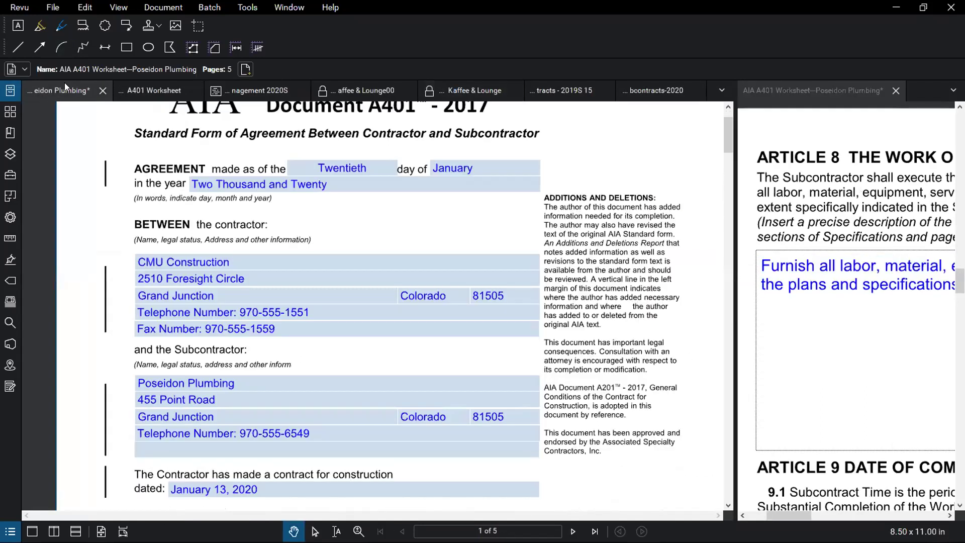
pyautogui.click(555, 92)
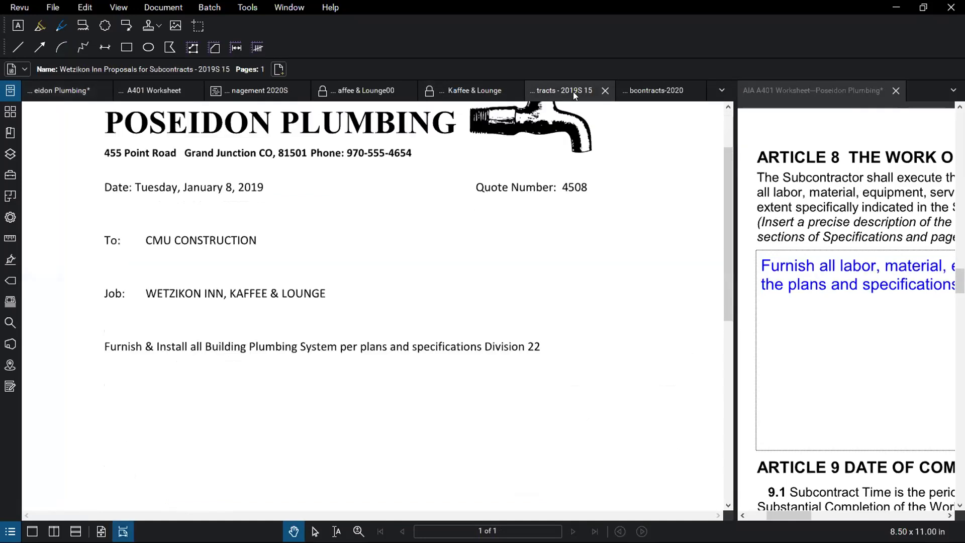
pyautogui.click(643, 89)
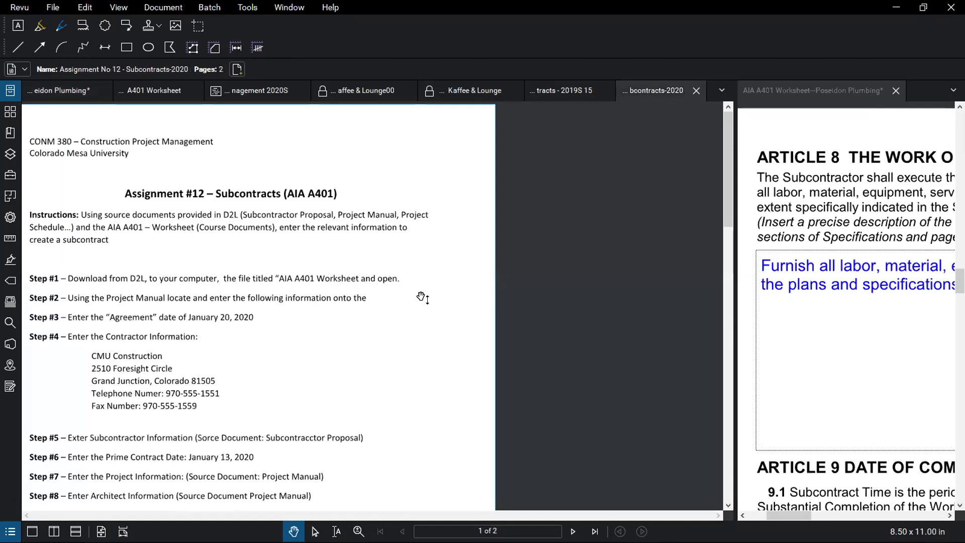
pyautogui.scroll(1, 324, 345)
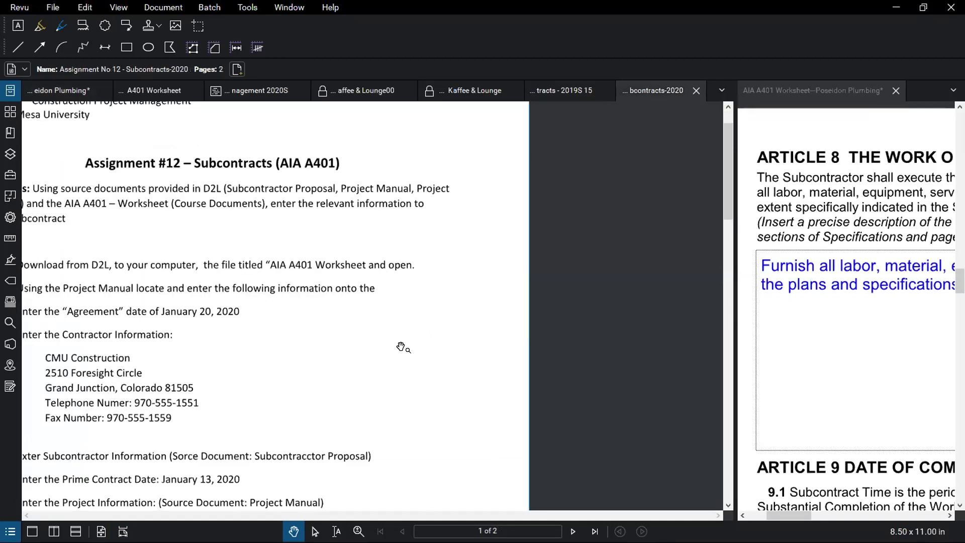
pyautogui.scroll(-2, 404, 349)
pyautogui.scroll(-3, 181, 411)
pyautogui.scroll(2, 160, 423)
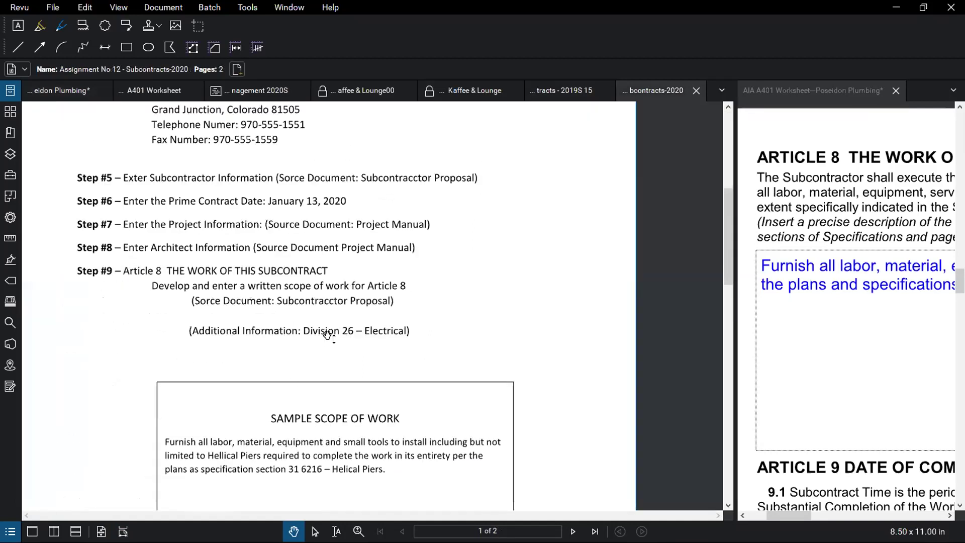
pyautogui.scroll(1, 209, 327)
pyautogui.scroll(-2, 209, 327)
pyautogui.scroll(-2, 209, 327)
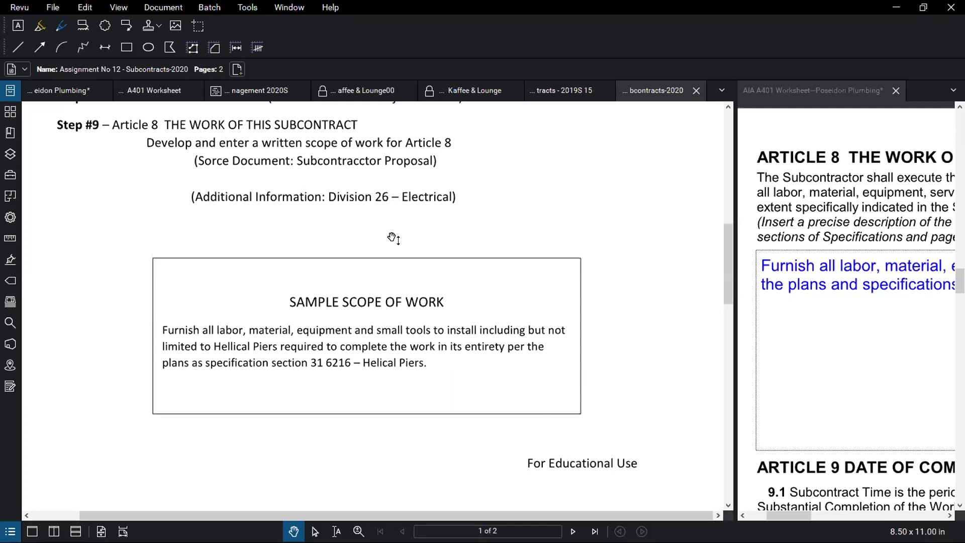
# Read Step #10 of the assignment for the Article 9 commencement, substantial completion and liquidated damages instructions.
pyautogui.scroll(-1, 505, 253)
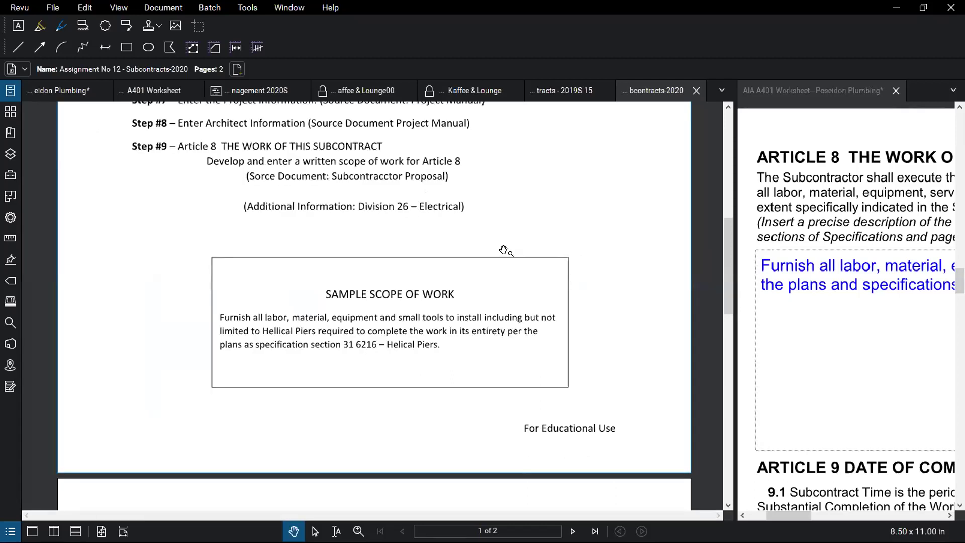
pyautogui.scroll(-1, 506, 260)
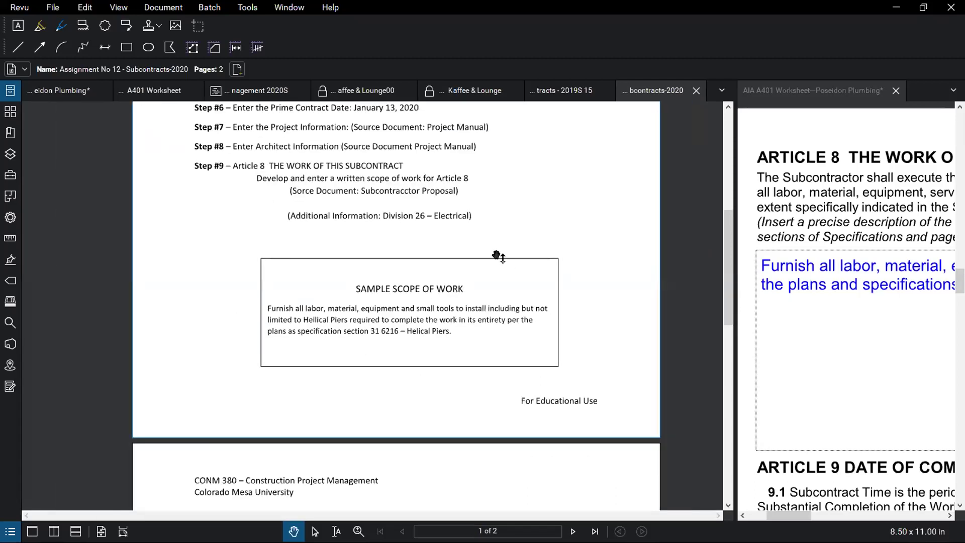
pyautogui.scroll(-1, 443, 256)
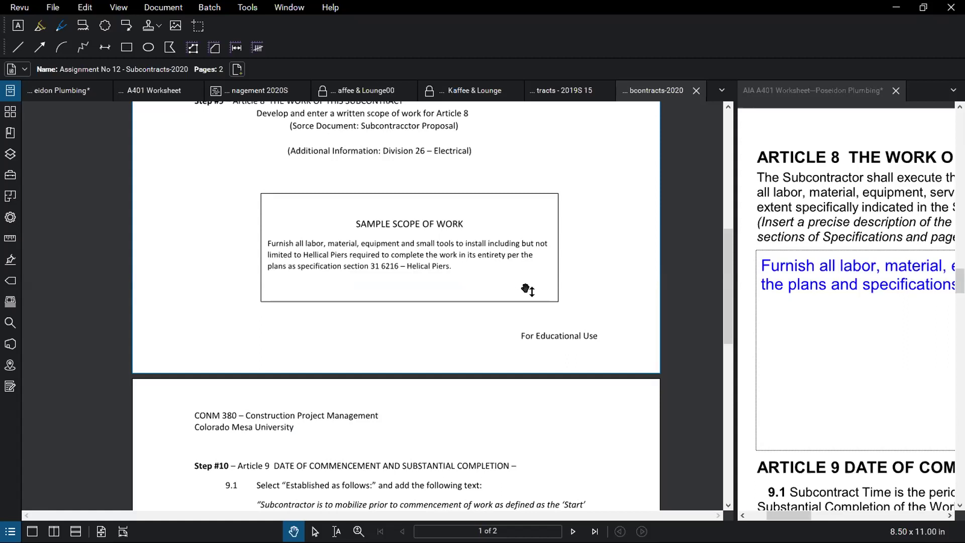
pyautogui.scroll(-3, 529, 273)
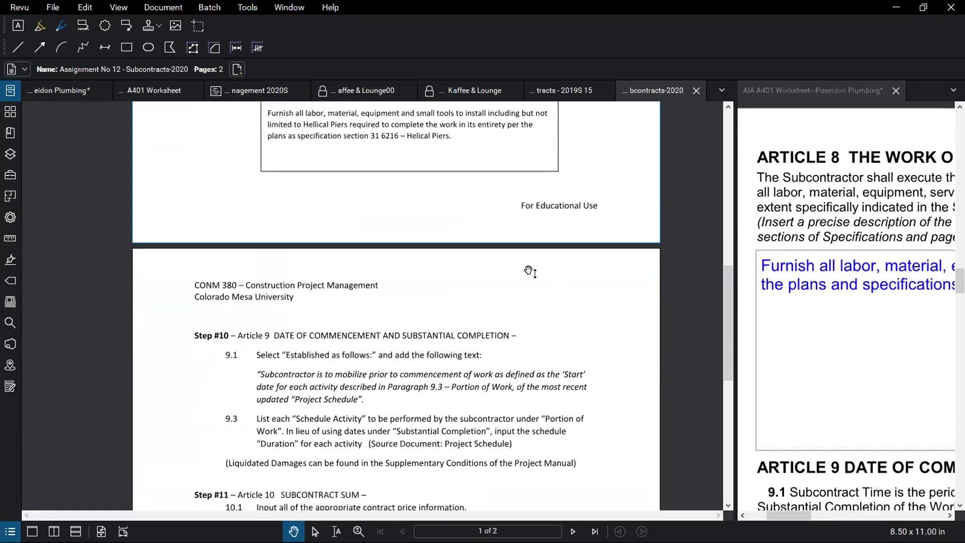
pyautogui.scroll(1, 437, 402)
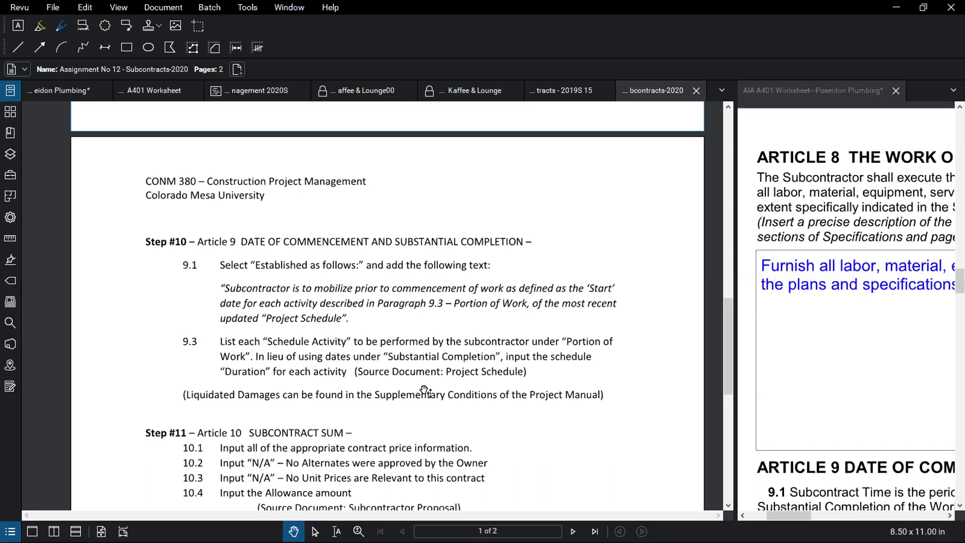
pyautogui.scroll(1, 410, 395)
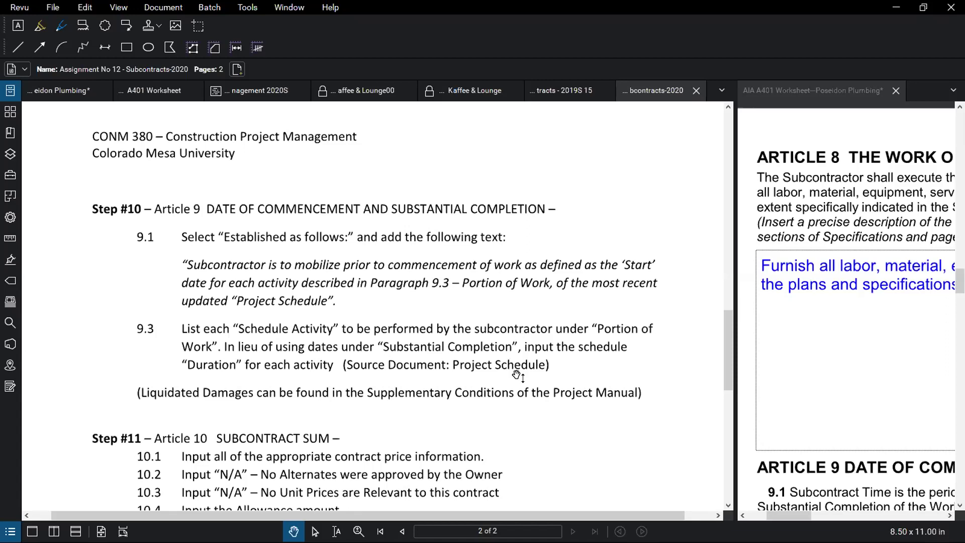
pyautogui.scroll(-3, 376, 270)
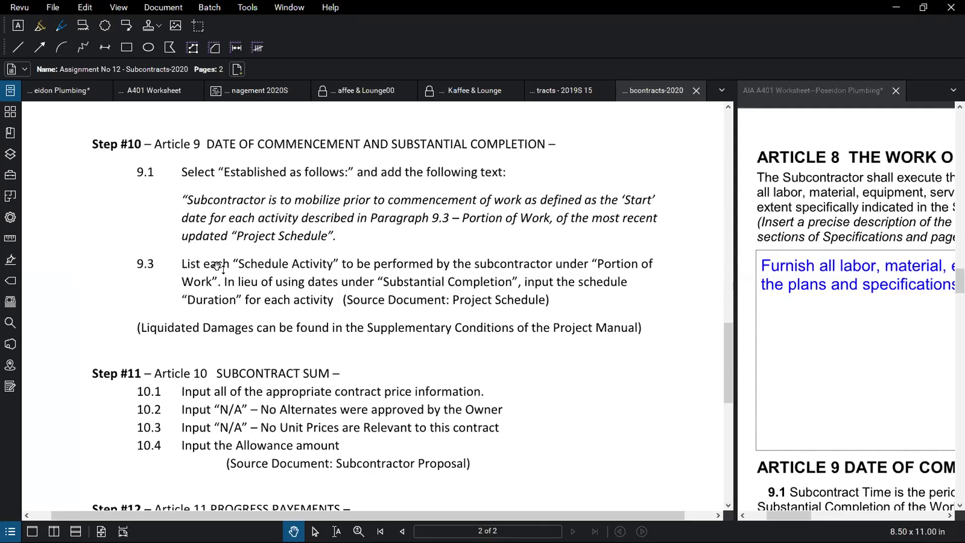
# Widen the worksheet and examine its 9.1 commencement text and the 9.3 portions of work with their completion dates.
pyautogui.moveTo(732, 272); pyautogui.dragTo(84, 265)
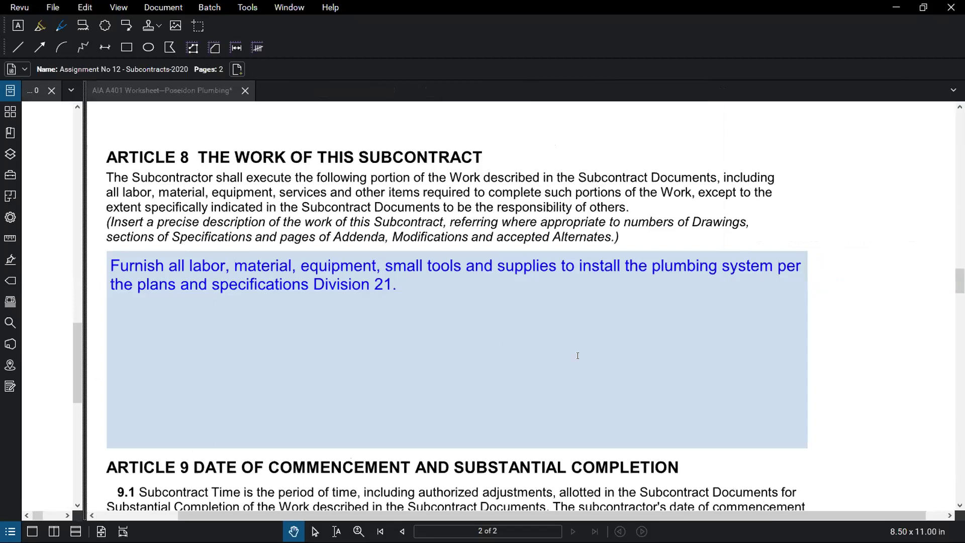
pyautogui.scroll(-8, 565, 365)
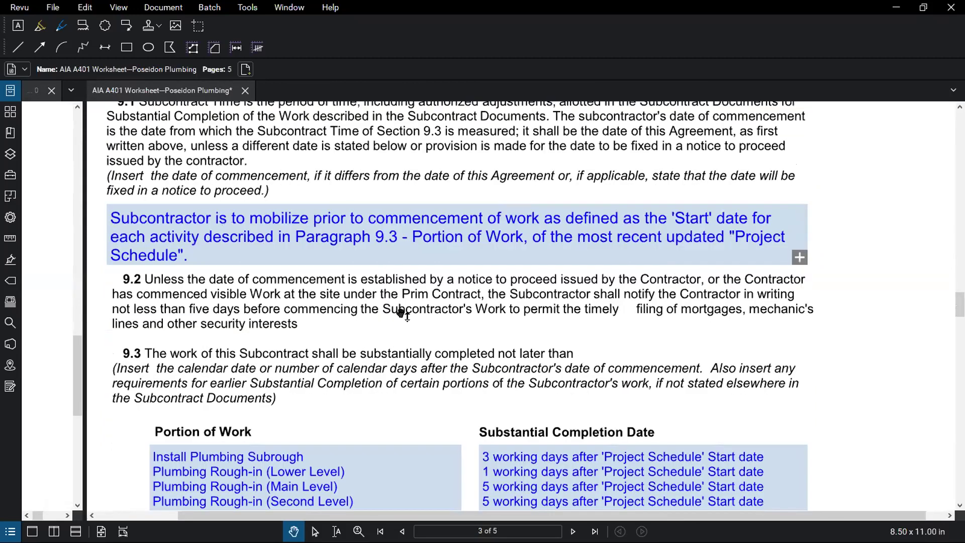
pyautogui.scroll(-4, 421, 309)
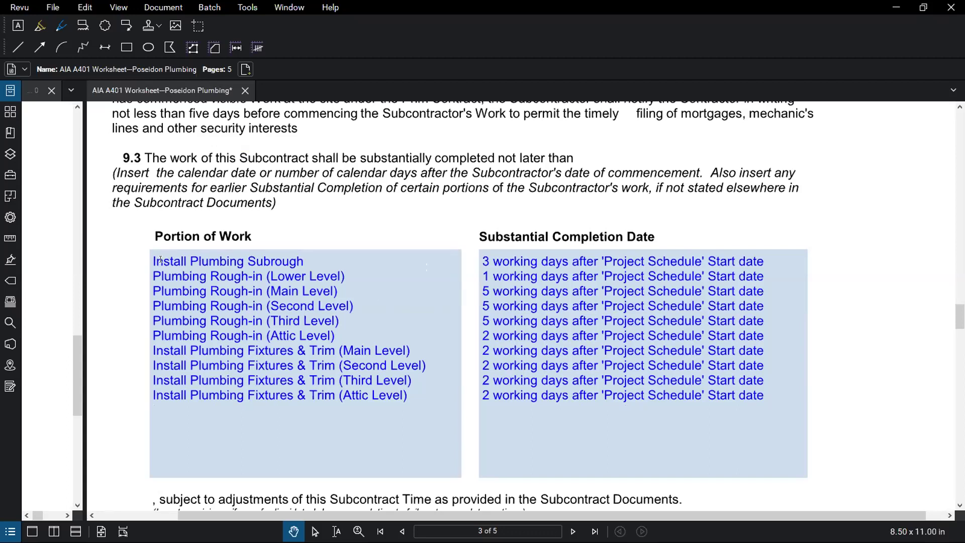
pyautogui.moveTo(151, 260); pyautogui.dragTo(304, 262)
pyautogui.click(326, 277)
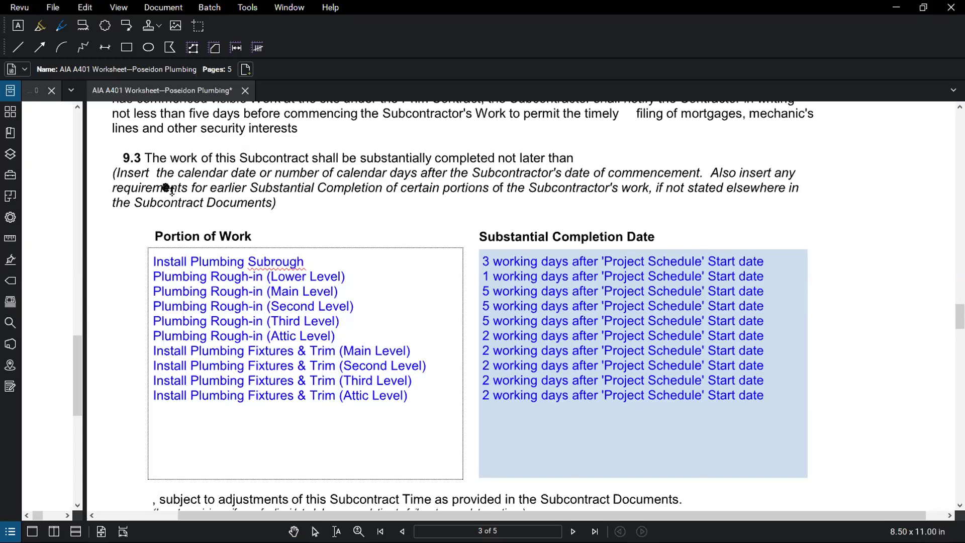
# Bring up the Wetzikon Inn project schedule beside the worksheet and magnify its activity names and durations.
pyautogui.moveTo(82, 292); pyautogui.dragTo(666, 297)
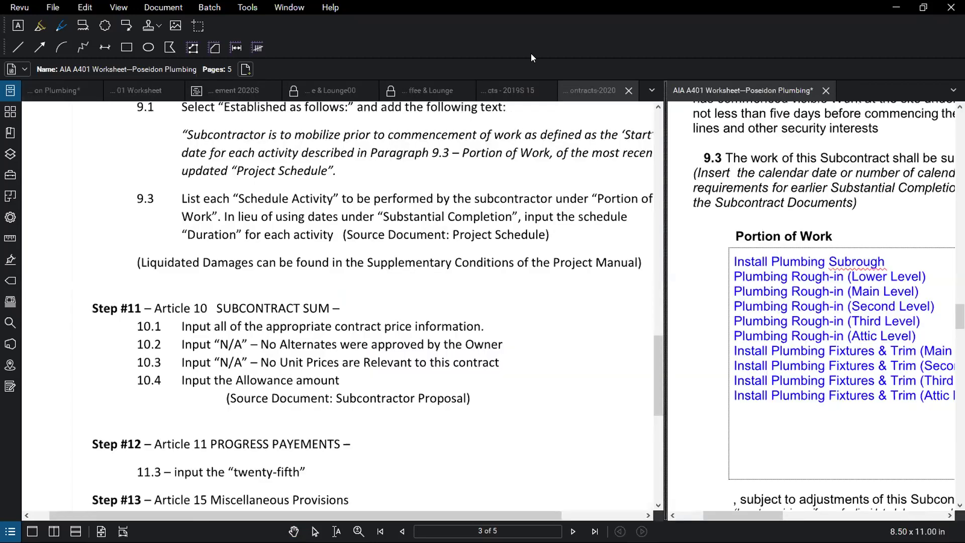
pyautogui.click(341, 93)
pyautogui.moveTo(663, 405); pyautogui.dragTo(845, 405)
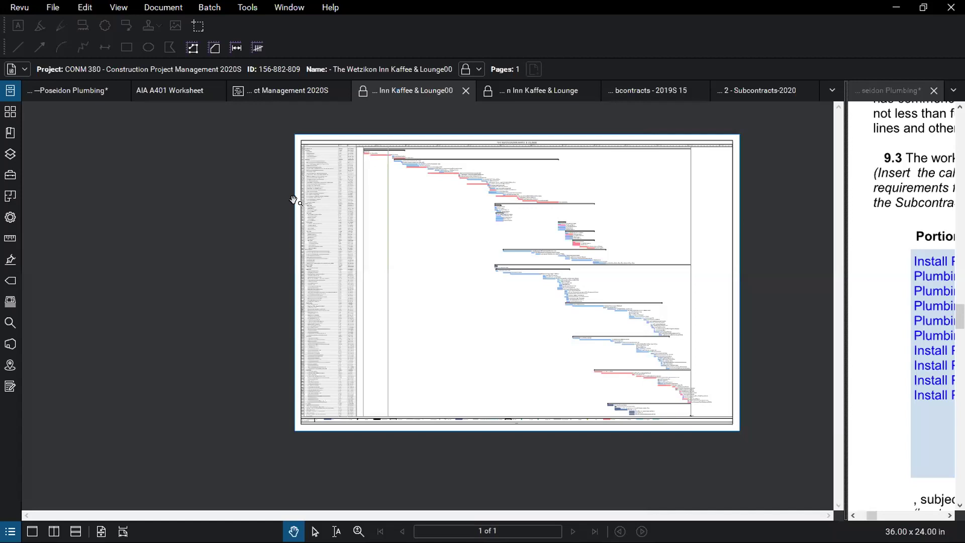
pyautogui.scroll(10, 294, 200)
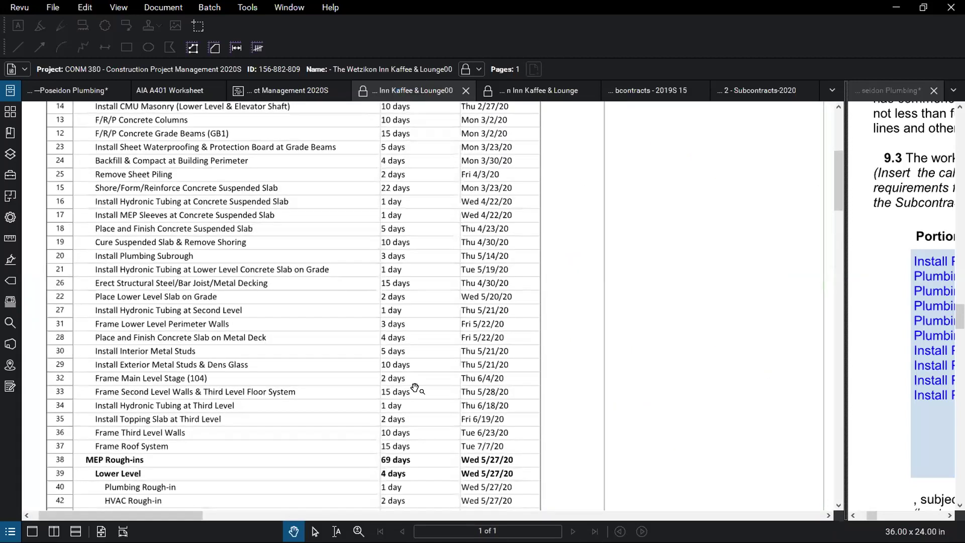
# Examine the project schedule's plumbing subrough activity and the plumbing rough-ins by level, with their durations.
pyautogui.scroll(-2, 490, 277)
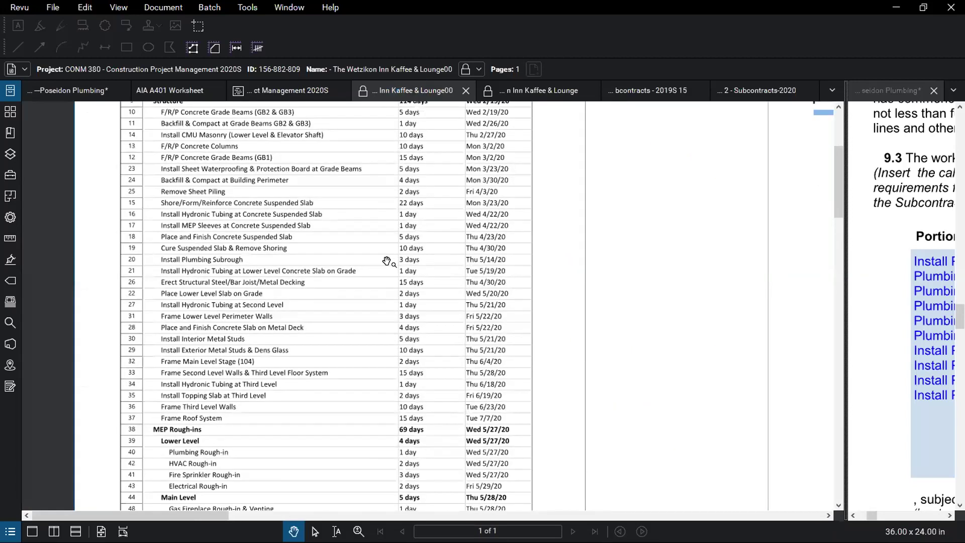
pyautogui.scroll(-2, 276, 276)
pyautogui.scroll(4, 499, 376)
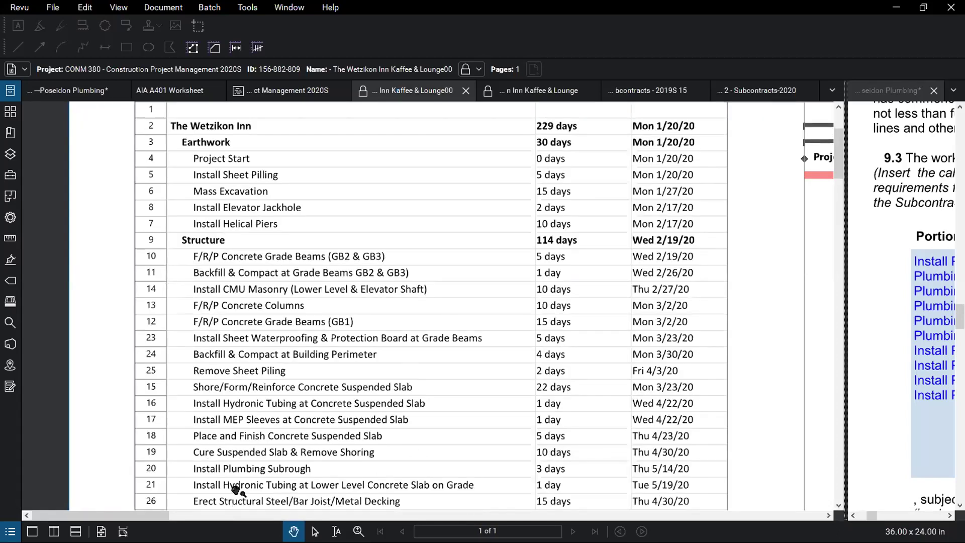
pyautogui.scroll(2, 235, 488)
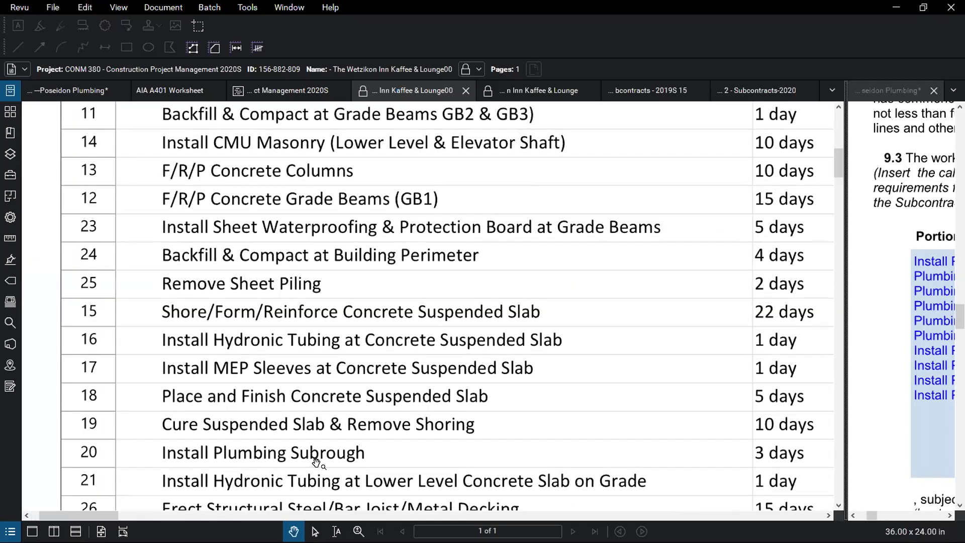
pyautogui.scroll(-4, 286, 250)
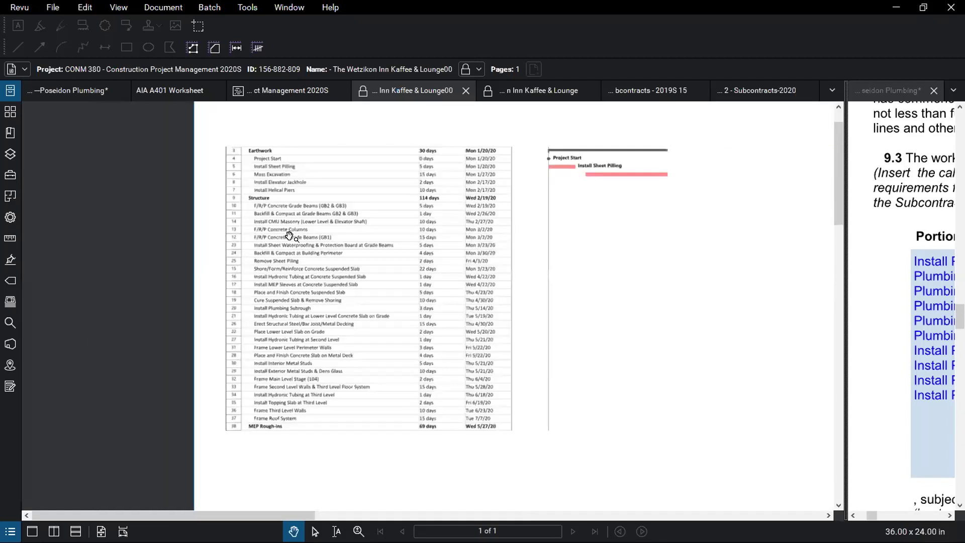
pyautogui.scroll(5, 294, 461)
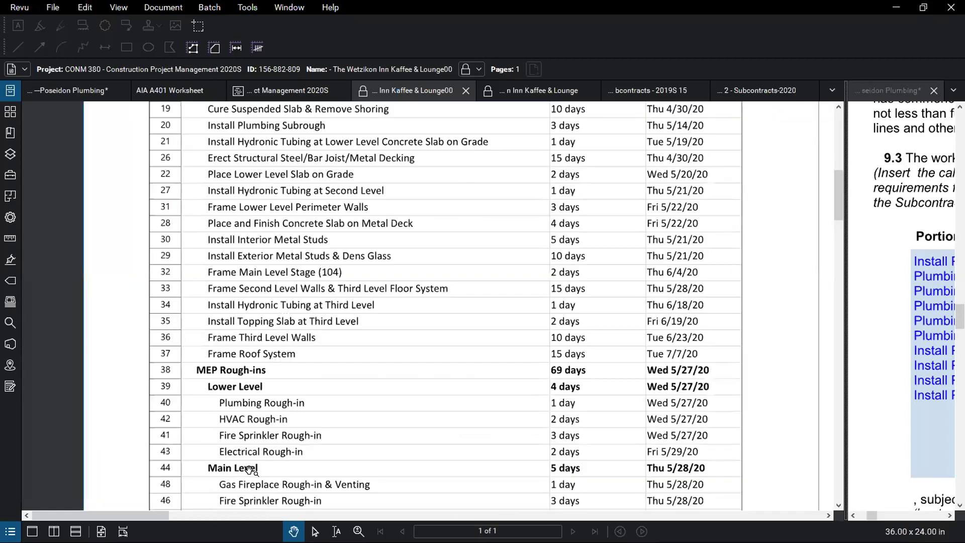
pyautogui.scroll(1, 252, 454)
pyautogui.moveTo(218, 400); pyautogui.dragTo(222, 158)
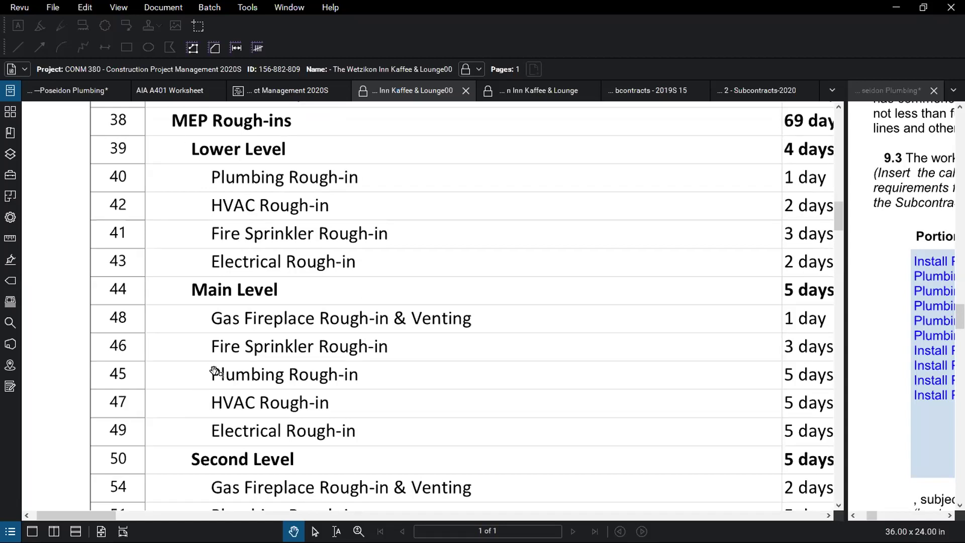
pyautogui.scroll(-1, 441, 215)
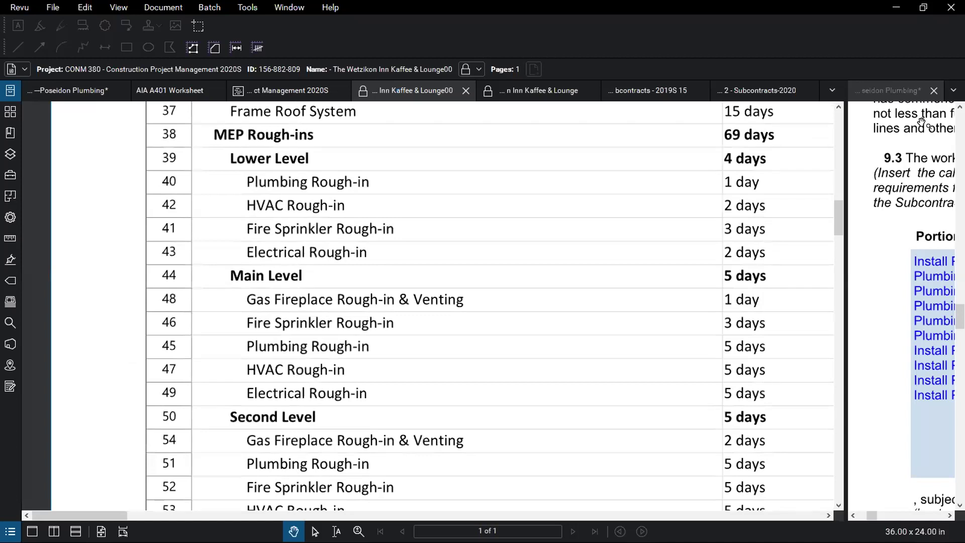
# Go back to the completed Poseidon Plumbing worksheet and find the 9.3 portions of work in Article 9.
pyautogui.click(171, 91)
pyautogui.click(303, 89)
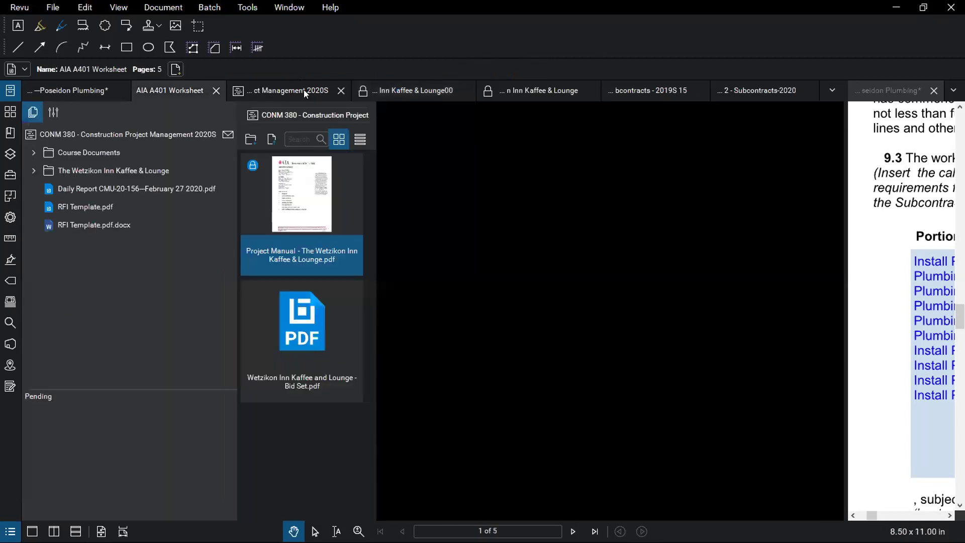
pyautogui.click(572, 93)
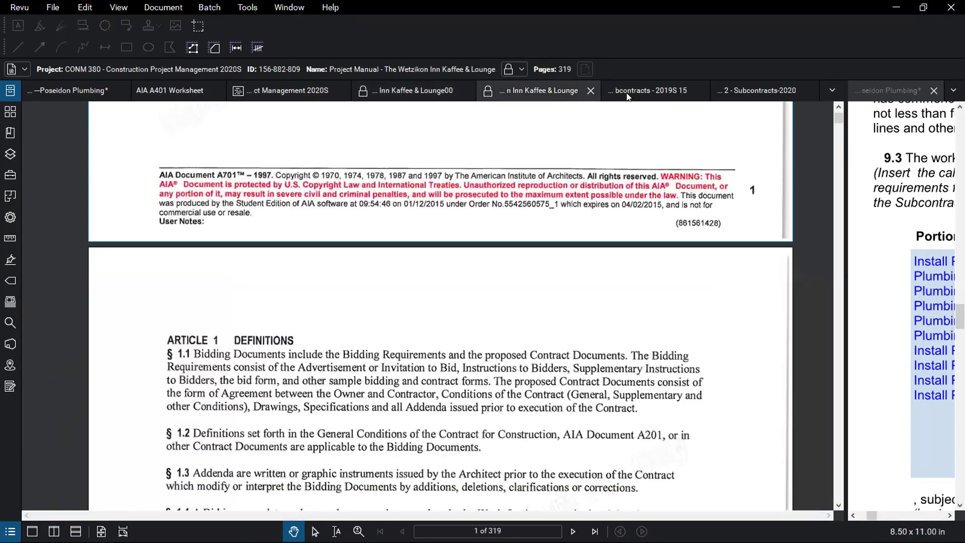
pyautogui.click(630, 96)
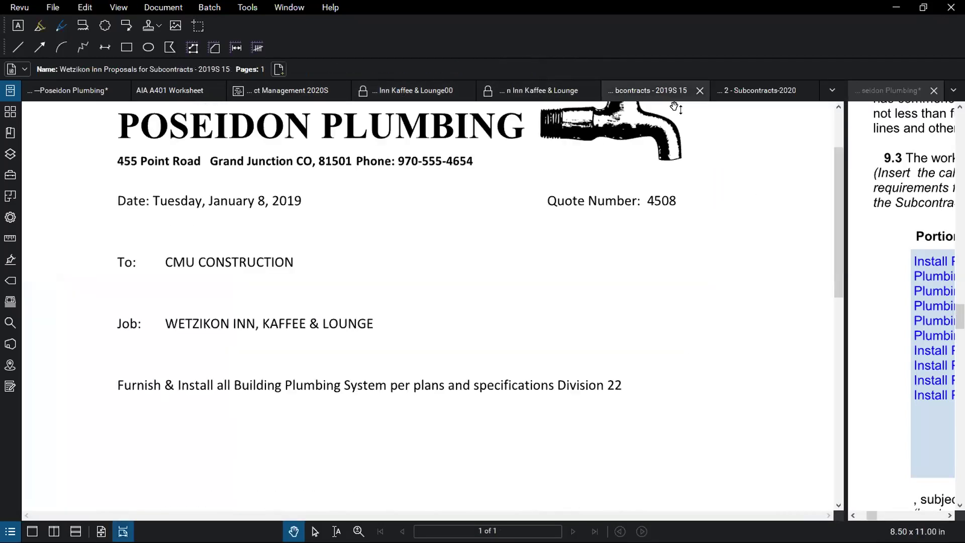
pyautogui.click(739, 90)
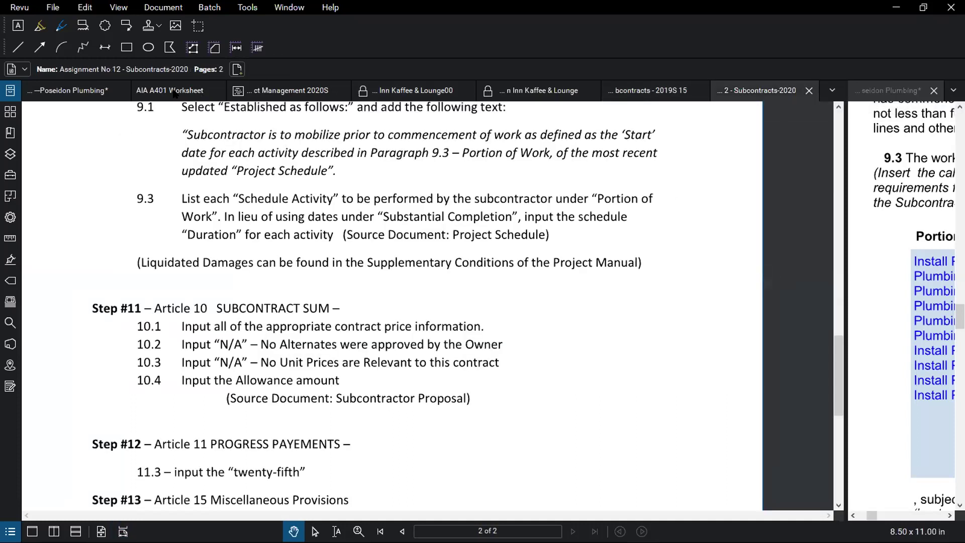
pyautogui.click(53, 92)
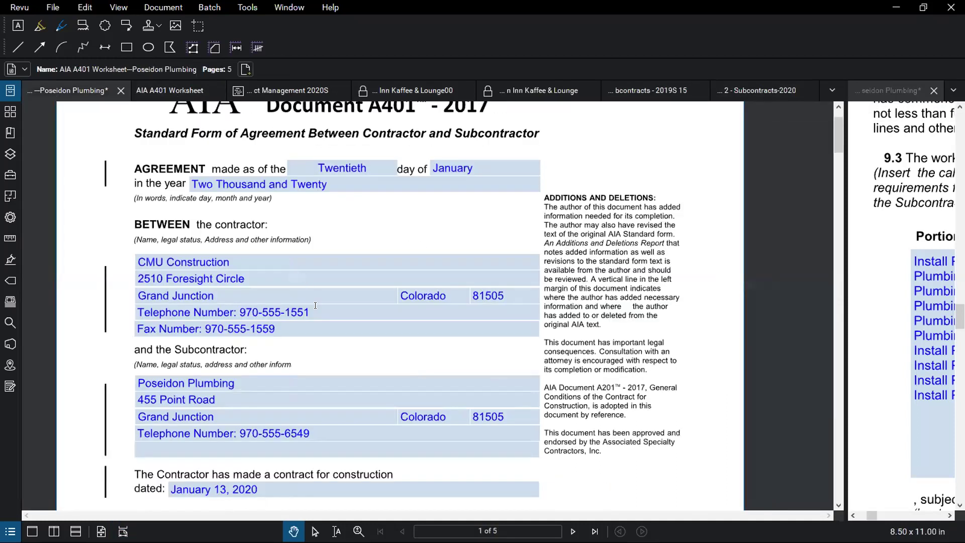
pyautogui.scroll(-20, 315, 305)
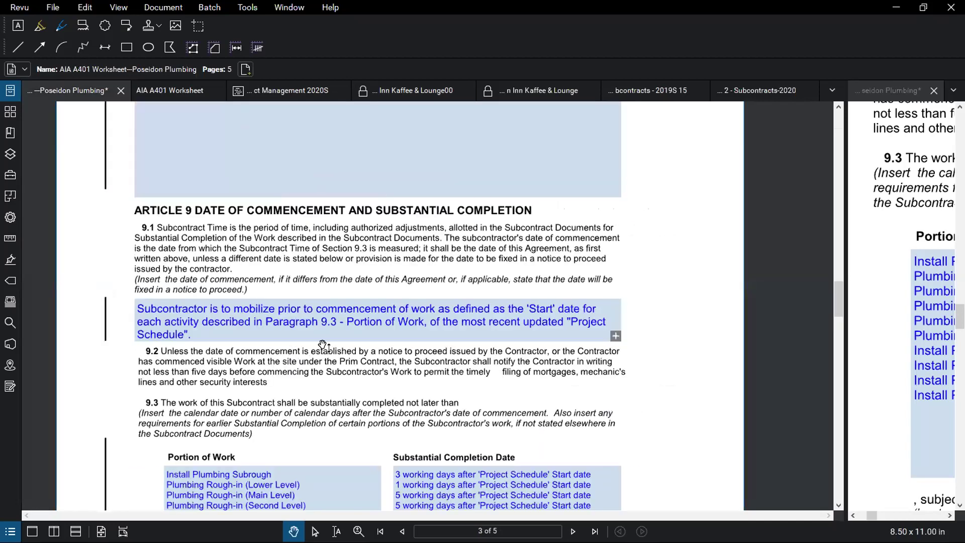
pyautogui.scroll(-5, 324, 345)
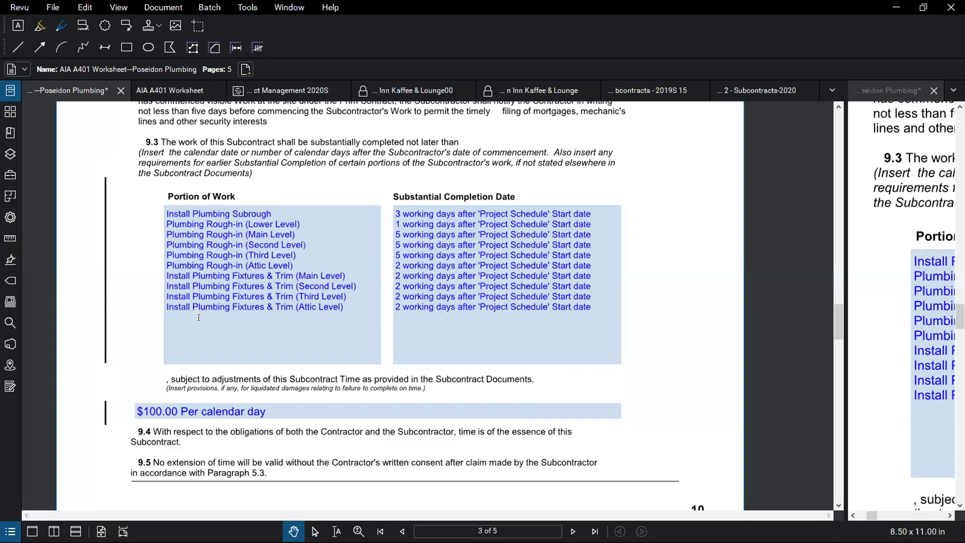
# Magnify the worksheet's 9.3 table and compare each plumbing portion of work with its substantial completion entry.
pyautogui.scroll(-1, 198, 317)
pyautogui.keyDown('ctrl'); pyautogui.scroll(3, 195, 287); pyautogui.keyUp('ctrl')
pyautogui.scroll(1, 197, 259)
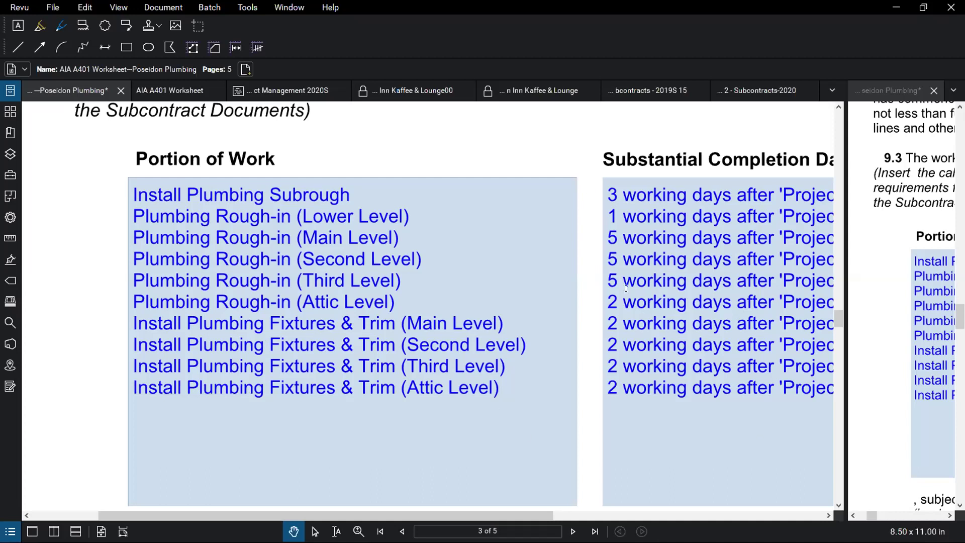
pyautogui.scroll(-4, 538, 442)
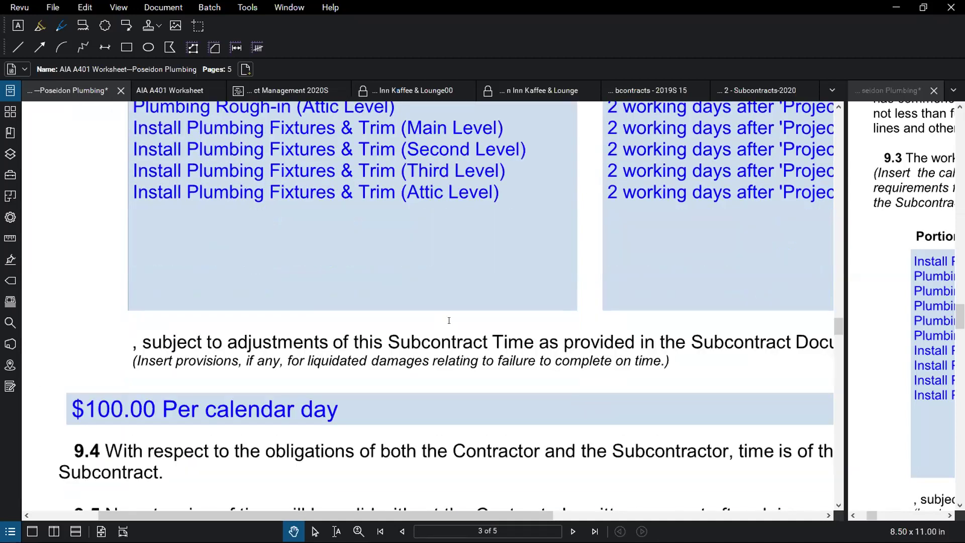
pyautogui.scroll(4, 447, 318)
pyautogui.scroll(-3, 420, 325)
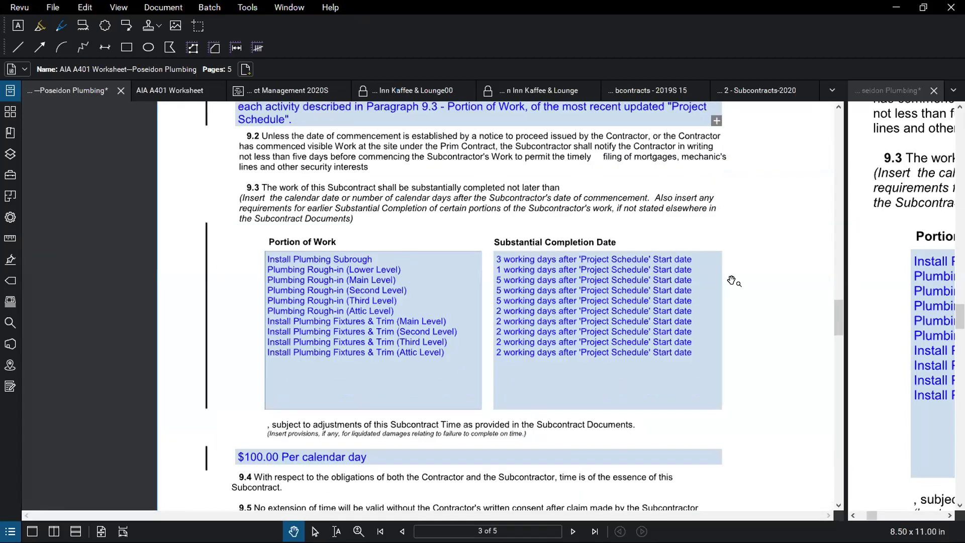
pyautogui.scroll(2, 724, 291)
pyautogui.scroll(1, 724, 291)
pyautogui.scroll(-1, 721, 289)
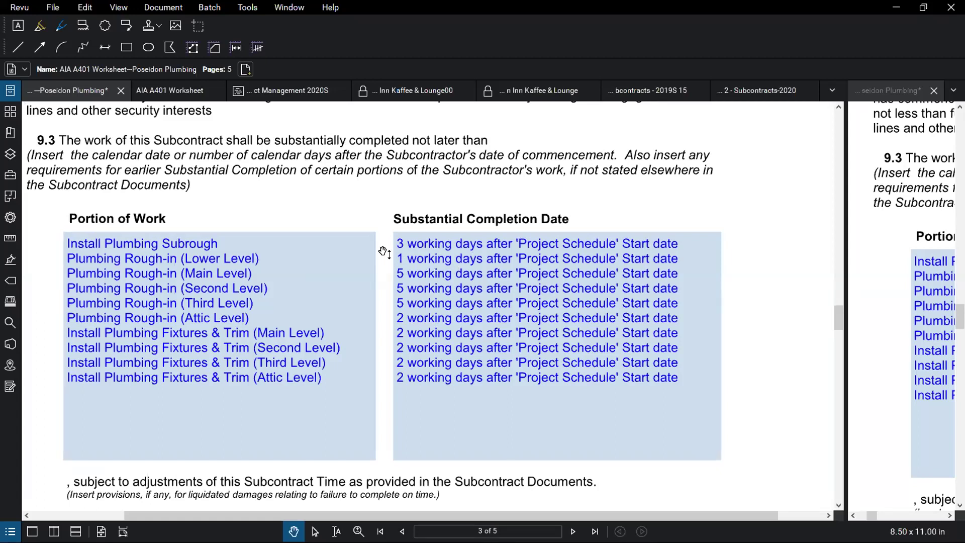
pyautogui.scroll(2, 616, 284)
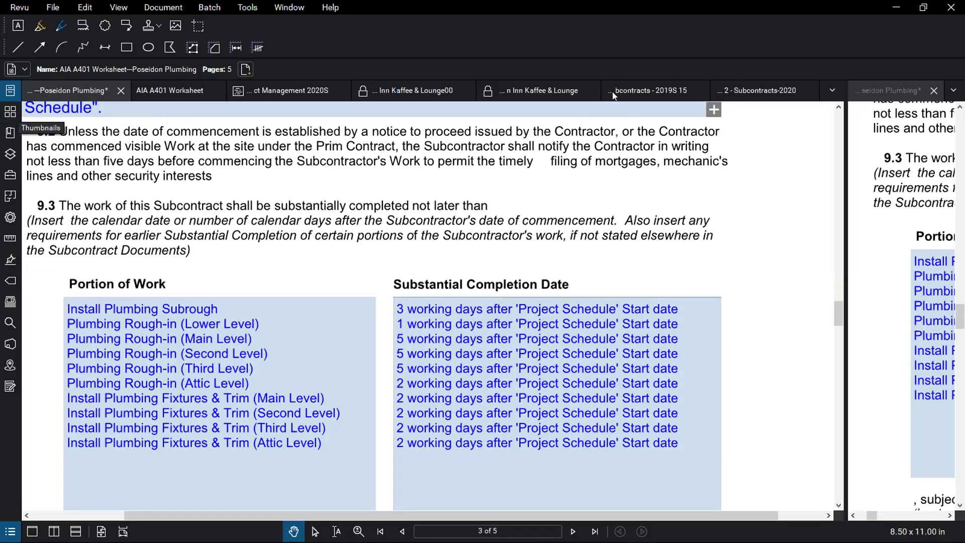
# Bring up the Assignment No 12 instructions and reread the 9.1 and 9.3 directions in Step #10.
pyautogui.click(265, 90)
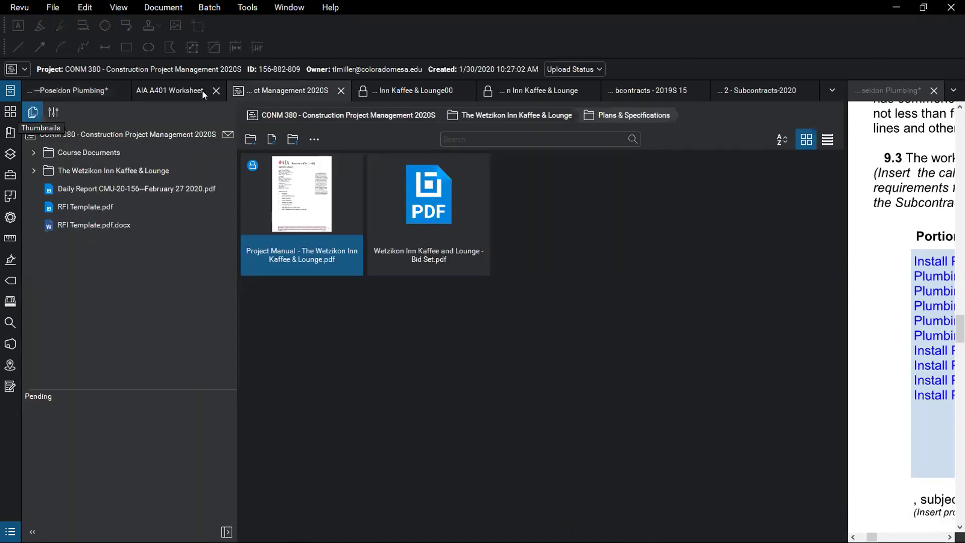
pyautogui.click(198, 90)
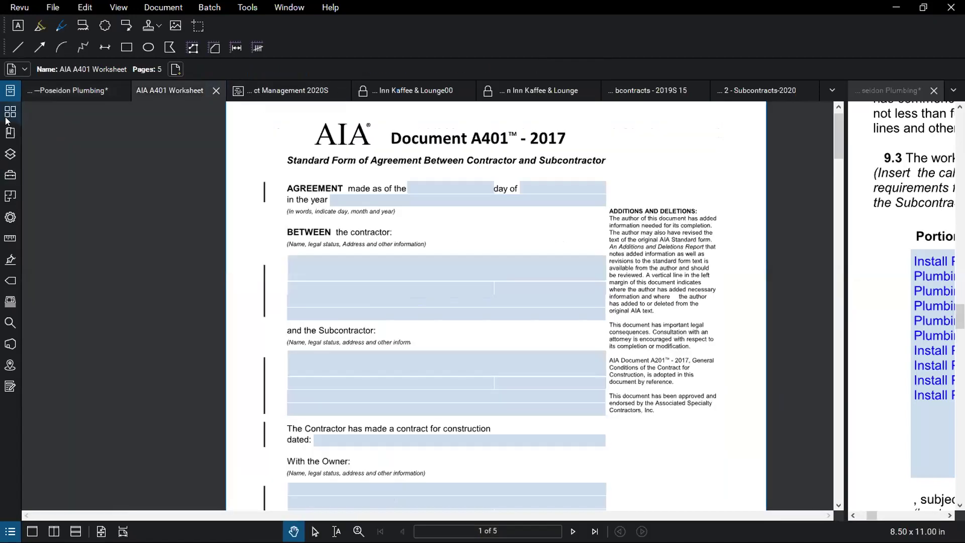
pyautogui.click(10, 90)
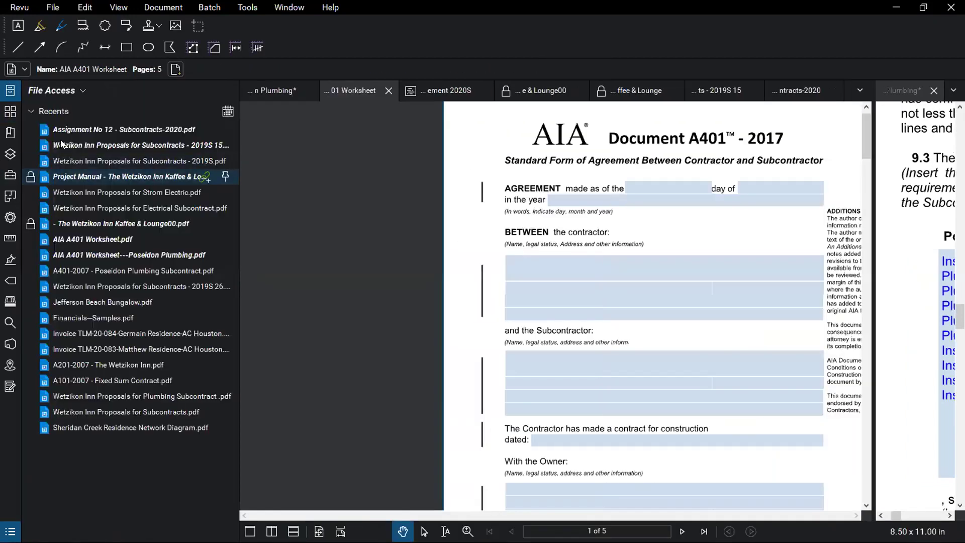
pyautogui.click(98, 124)
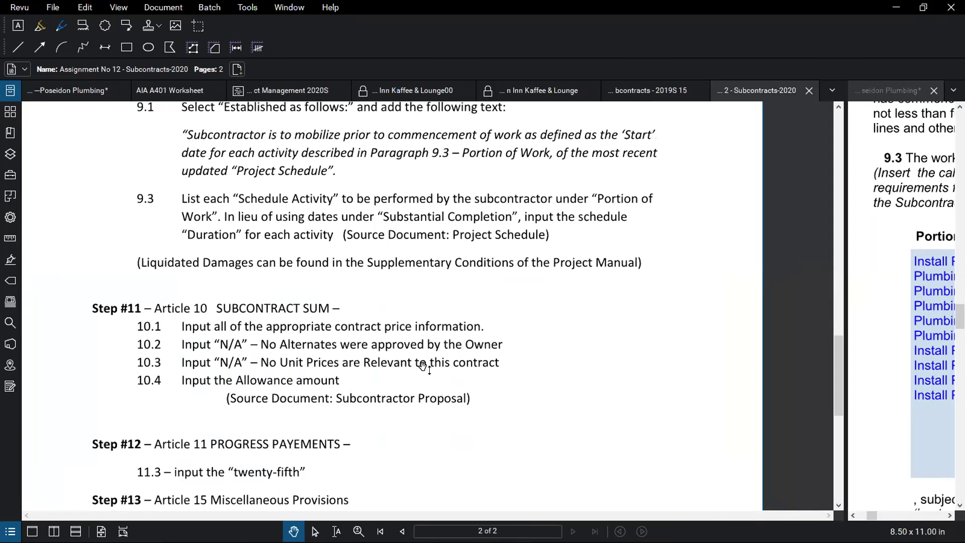
pyautogui.scroll(4, 425, 366)
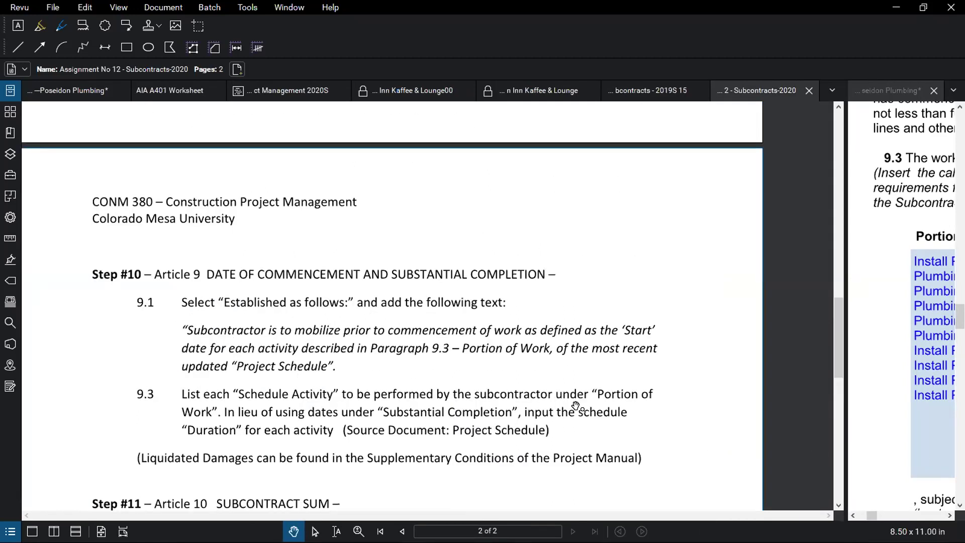
pyautogui.scroll(1, 572, 402)
pyautogui.scroll(-1, 297, 365)
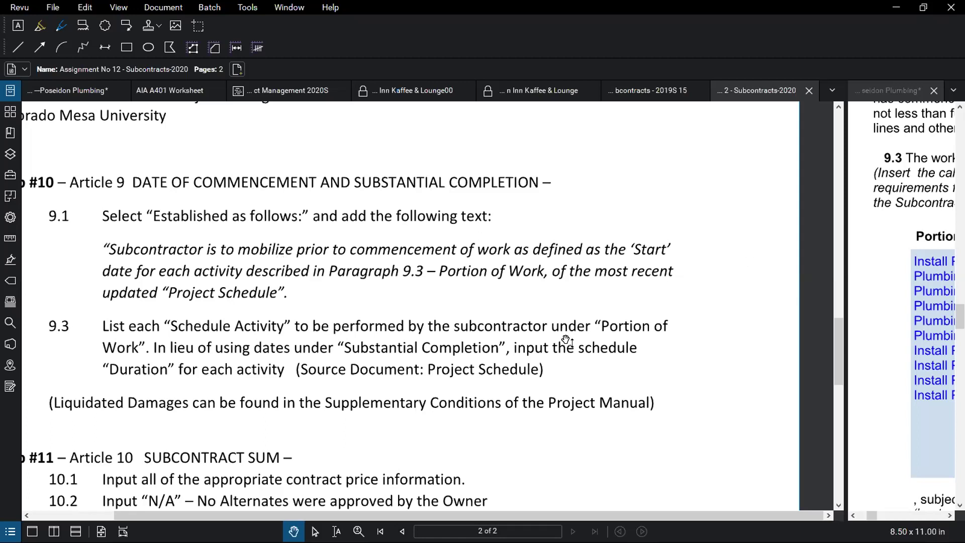
# Read the liquidated damages source note and Step #11, checking the 9.3 instruction against the widened worksheet table.
pyautogui.scroll(-3, 479, 326)
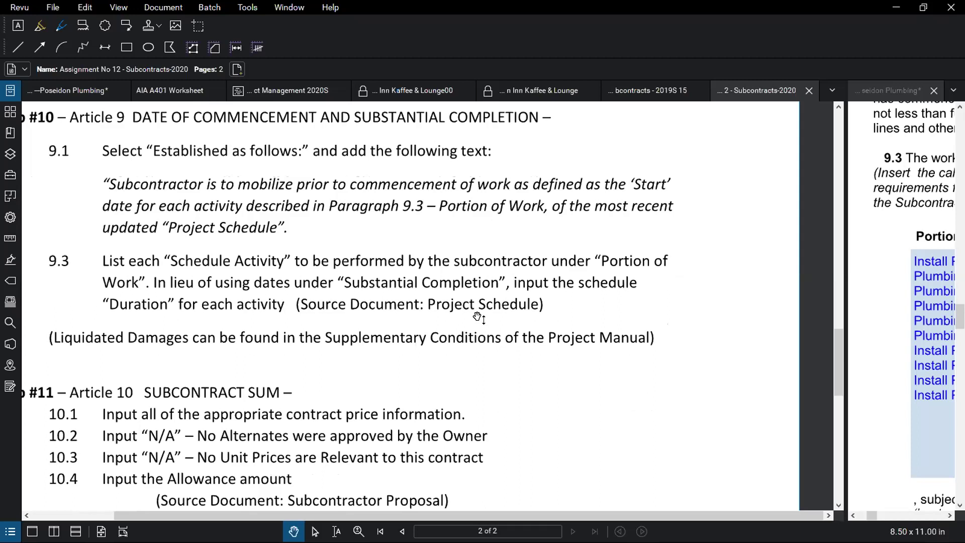
pyautogui.scroll(-2, 478, 316)
pyautogui.scroll(1, 470, 306)
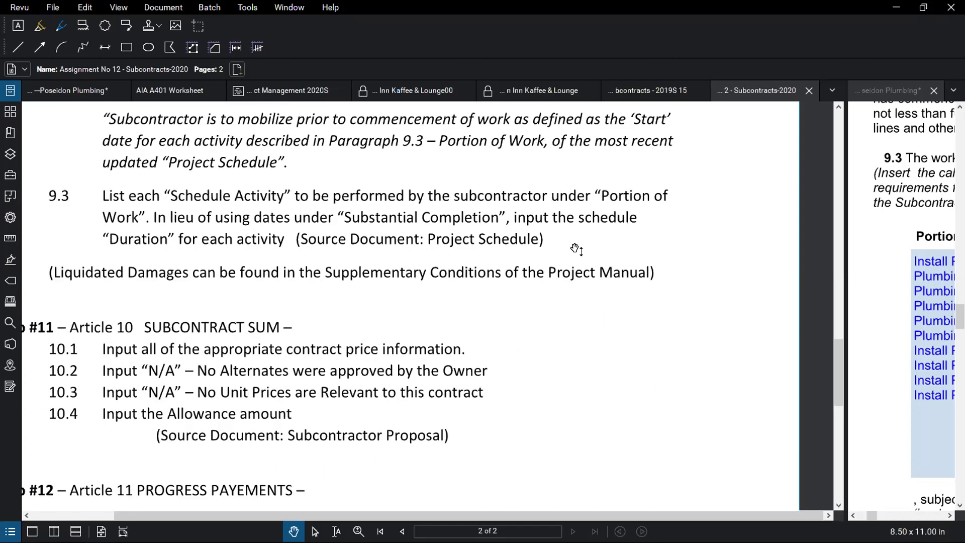
pyautogui.moveTo(842, 355); pyautogui.dragTo(209, 355)
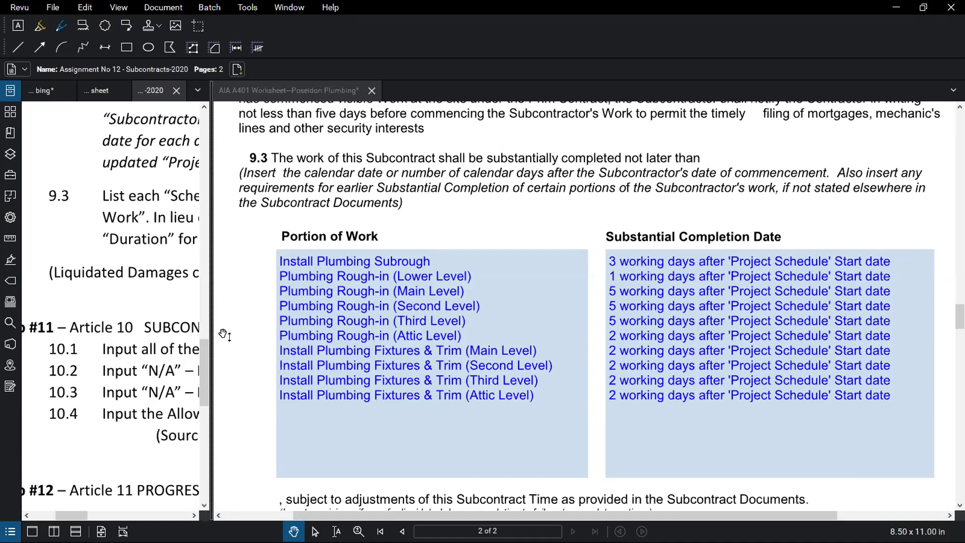
pyautogui.moveTo(208, 319); pyautogui.dragTo(741, 320)
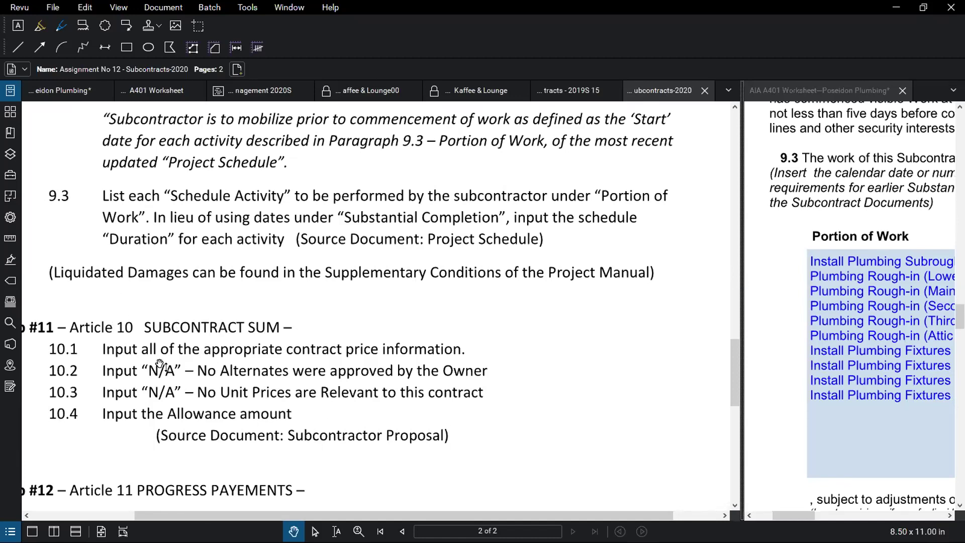
# Widen the worksheet and examine the liquidated damages provision beneath the 9.3 table.
pyautogui.moveTo(736, 328); pyautogui.dragTo(742, 326)
pyautogui.moveTo(741, 325)
pyautogui.mouseDown()
pyautogui.moveTo(75, 329)
pyautogui.moveTo(96, 336)
pyautogui.mouseUp()
pyautogui.scroll(-5, 323, 336)
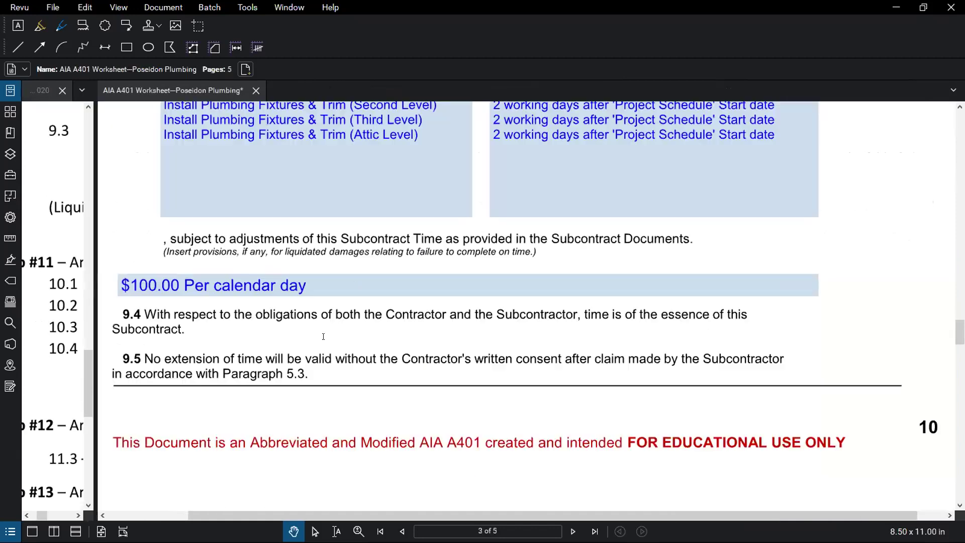
pyautogui.scroll(-6, 323, 336)
pyautogui.scroll(5, 324, 335)
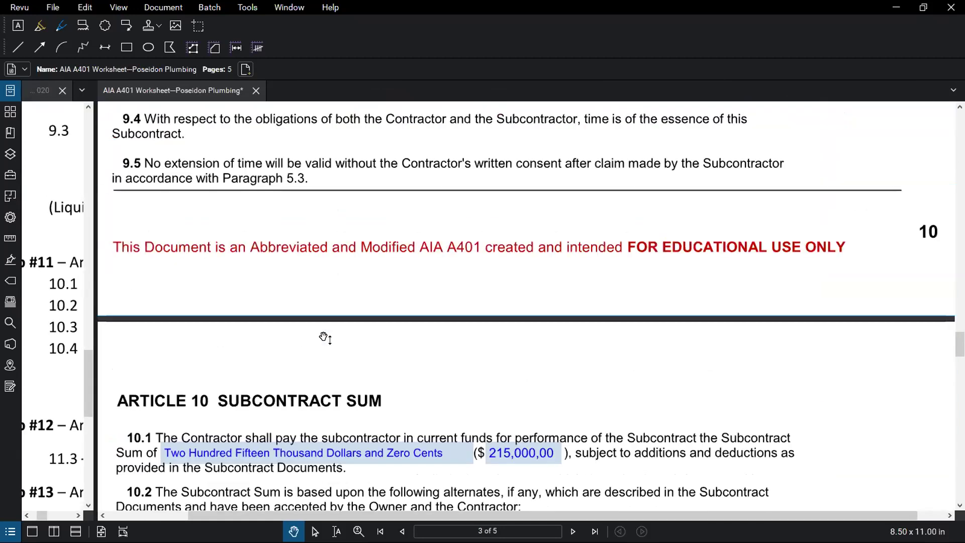
pyautogui.scroll(2, 324, 335)
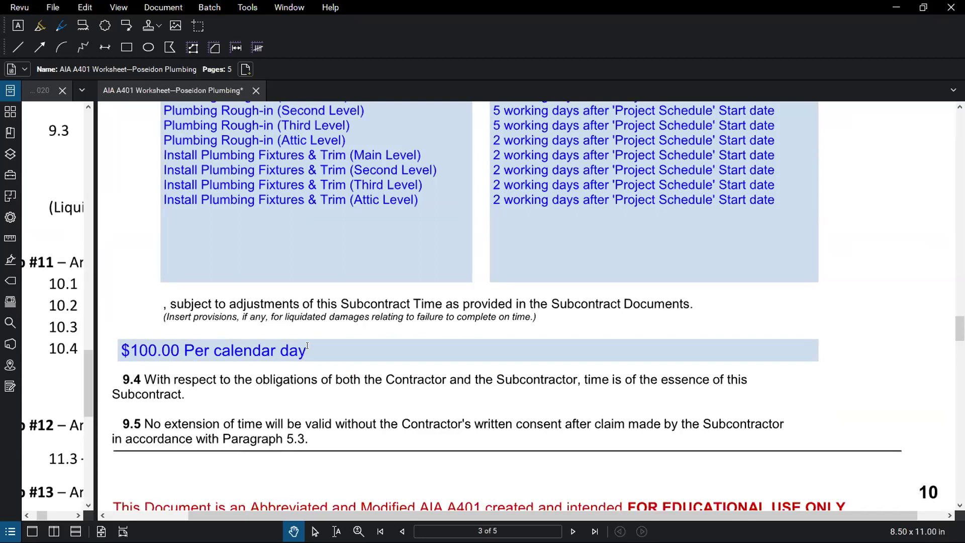
# Read the Step #11 subcontract sum instructions and compare them with Article 10 of the worksheet.
pyautogui.moveTo(91, 384); pyautogui.dragTo(359, 382)
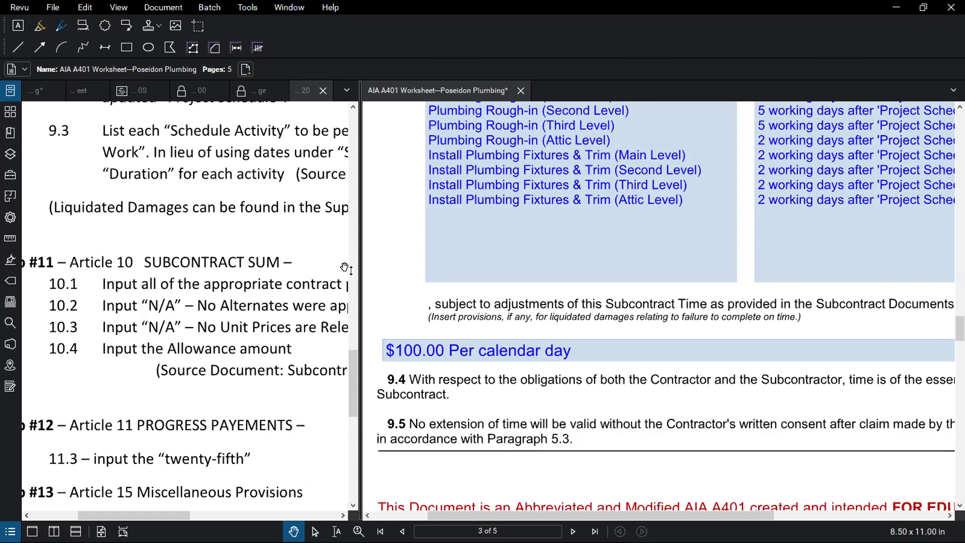
pyautogui.moveTo(358, 284); pyautogui.dragTo(600, 299)
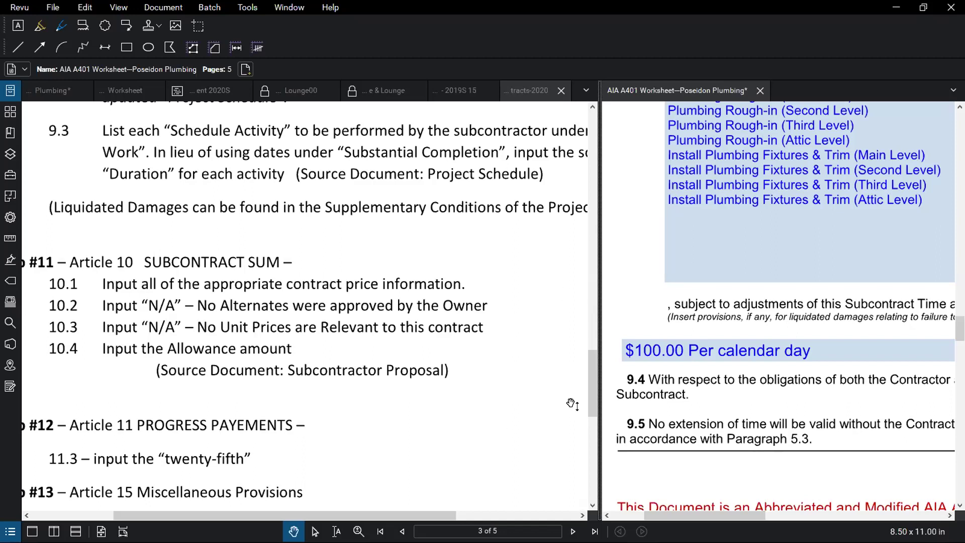
pyautogui.moveTo(121, 424); pyautogui.dragTo(96, 421)
pyautogui.scroll(-10, 625, 325)
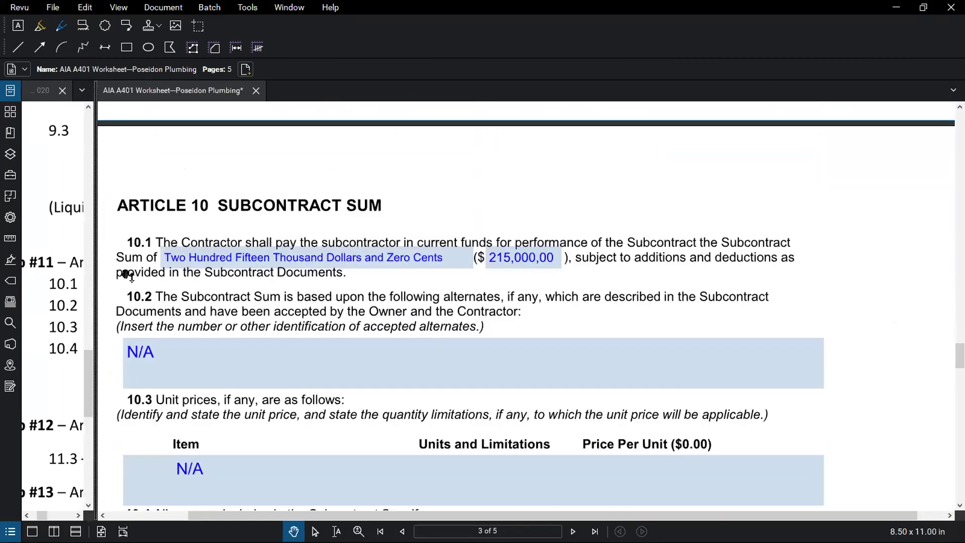
# Check the worksheet's subcontract sum, alternates and unit price entries in 10.1 to 10.3 against the Step #11 instructions.
pyautogui.moveTo(94, 319); pyautogui.dragTo(520, 321)
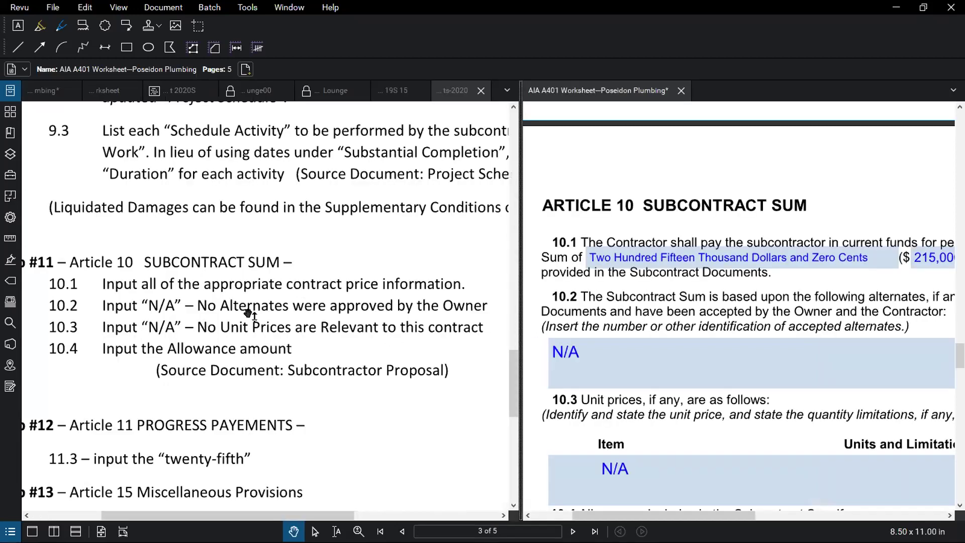
pyautogui.moveTo(520, 306); pyautogui.dragTo(105, 306)
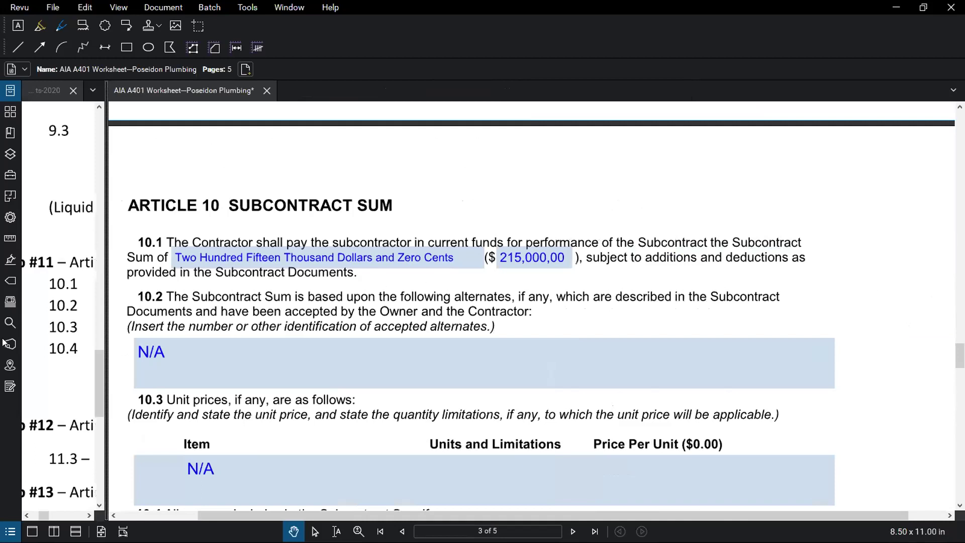
pyautogui.moveTo(101, 336); pyautogui.dragTo(717, 312)
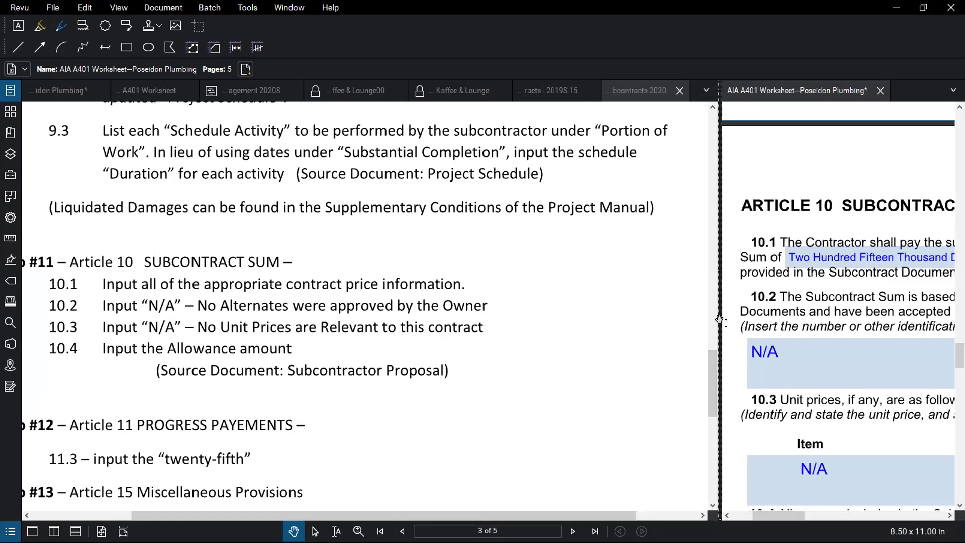
pyautogui.moveTo(716, 316); pyautogui.dragTo(68, 312)
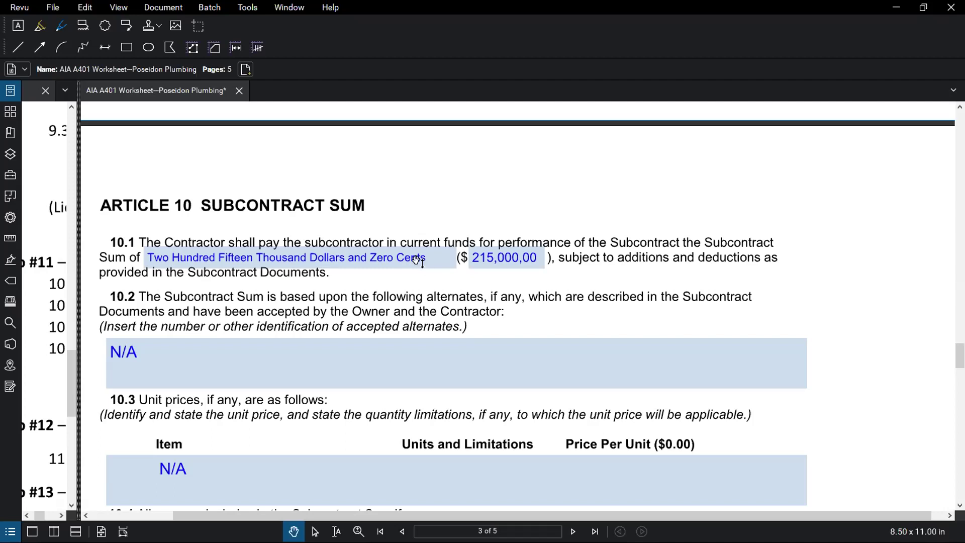
pyautogui.scroll(-1, 309, 285)
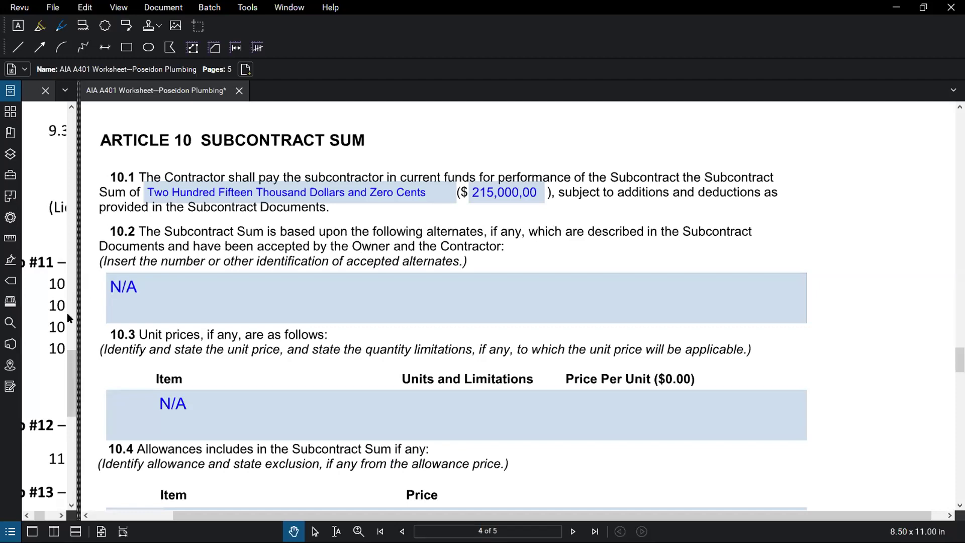
pyautogui.moveTo(77, 316); pyautogui.dragTo(633, 321)
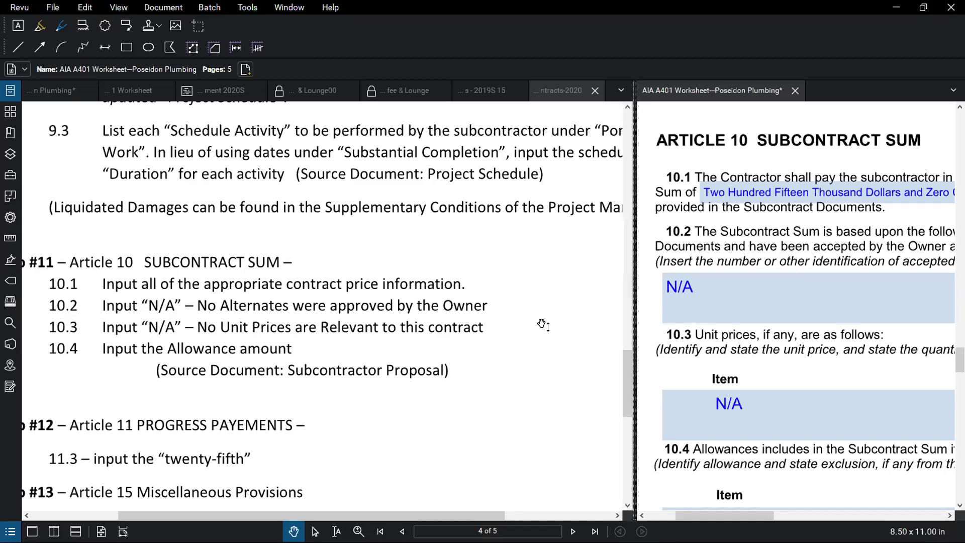
pyautogui.moveTo(629, 342); pyautogui.dragTo(109, 358)
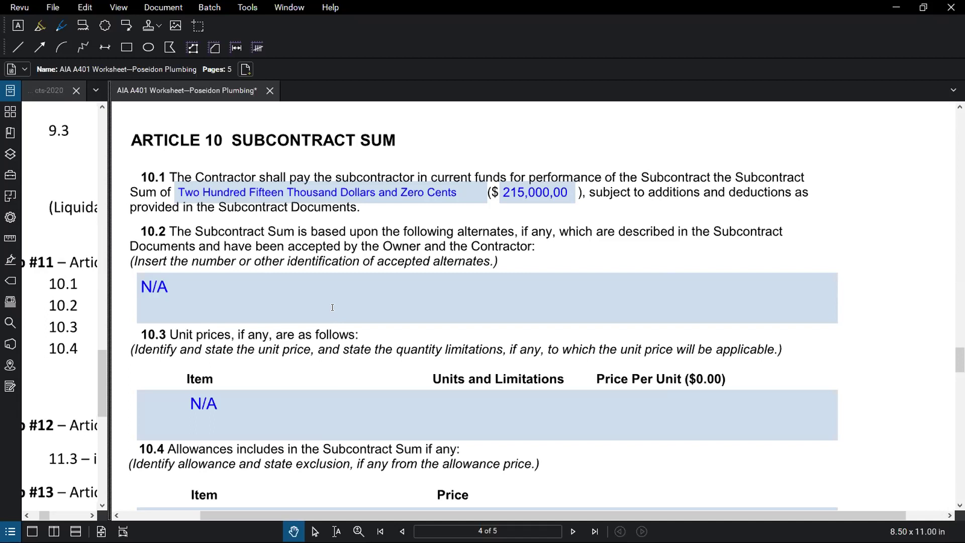
# Compare the worksheet's 10.4 allowances entry with the 10.4 instruction and its Subcontractor Proposal source note.
pyautogui.scroll(-2, 332, 307)
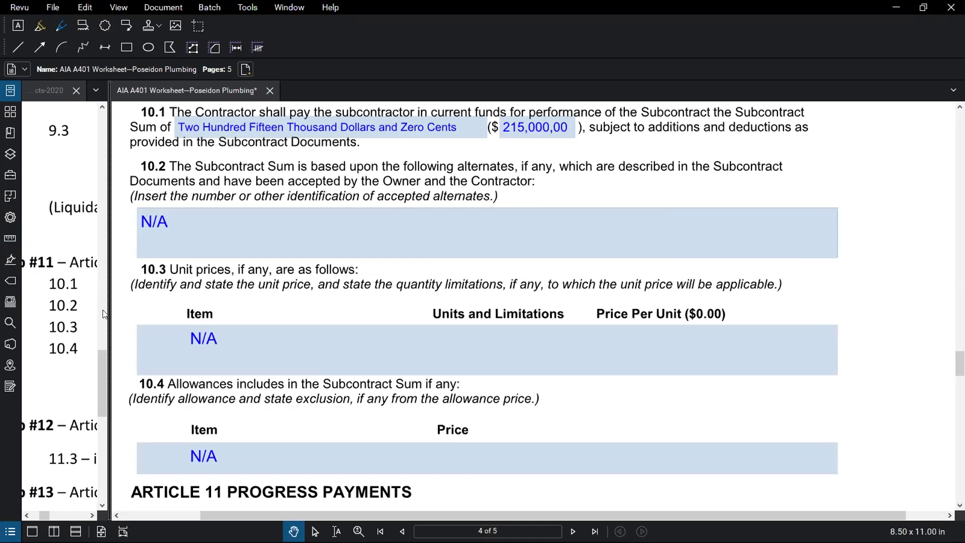
pyautogui.moveTo(688, 327); pyautogui.dragTo(746, 328)
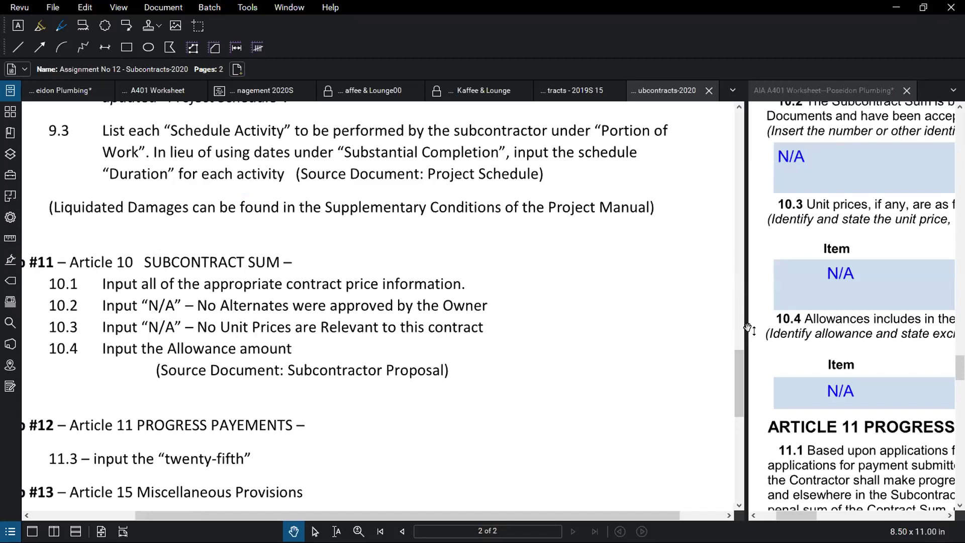
pyautogui.moveTo(747, 326); pyautogui.dragTo(146, 316)
pyautogui.click(383, 363)
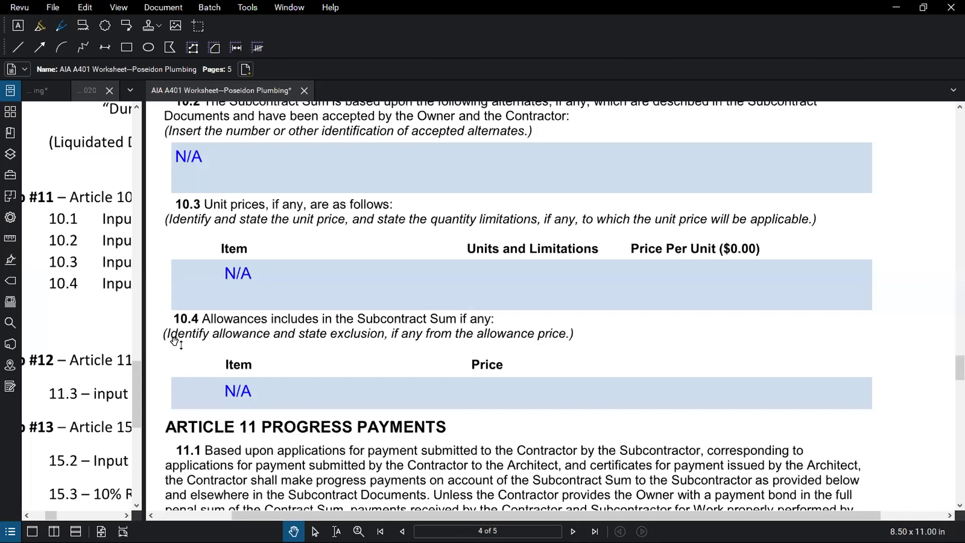
pyautogui.moveTo(144, 316); pyautogui.dragTo(803, 338)
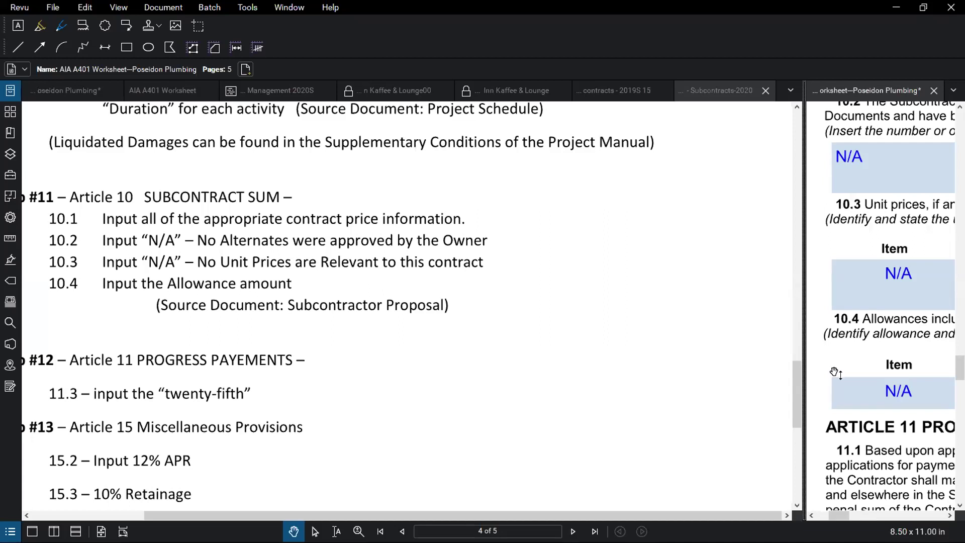
pyautogui.moveTo(802, 342); pyautogui.dragTo(105, 319)
# Read the Article 11 progress payment clauses and check the 11.3 day-of-month entry against the Step #12 instruction.
pyautogui.scroll(-4, 386, 324)
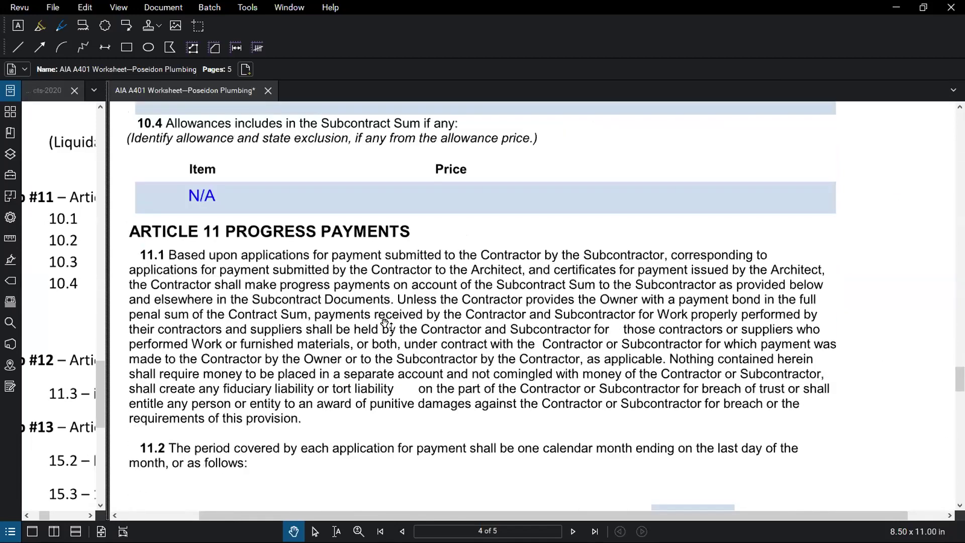
pyautogui.scroll(-4, 386, 325)
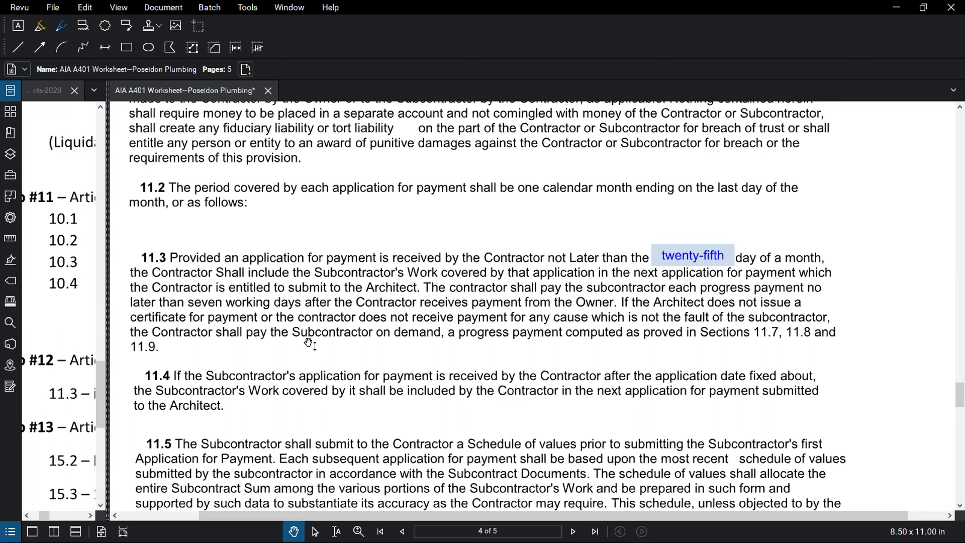
pyautogui.moveTo(104, 311); pyautogui.dragTo(755, 334)
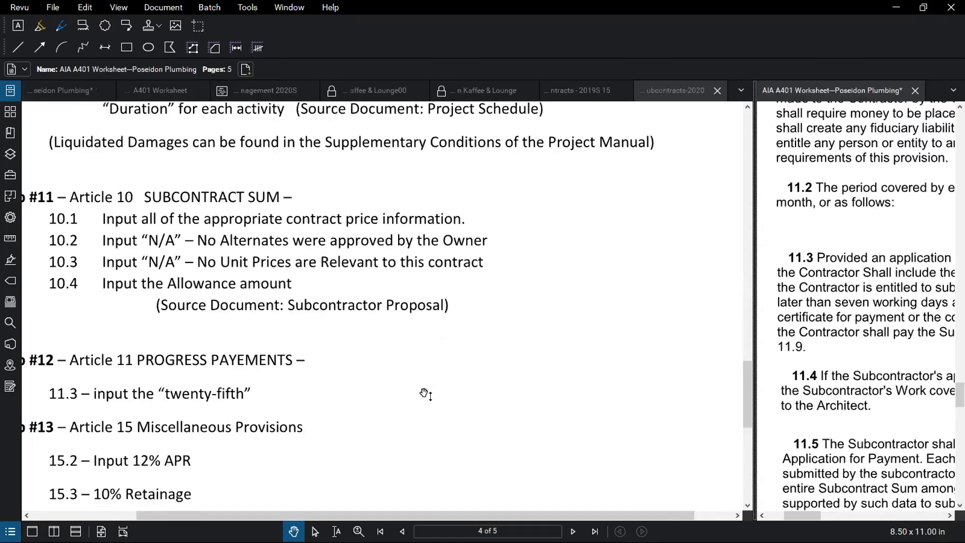
pyautogui.scroll(-1, 362, 417)
pyautogui.click(362, 417)
pyautogui.scroll(1, 360, 417)
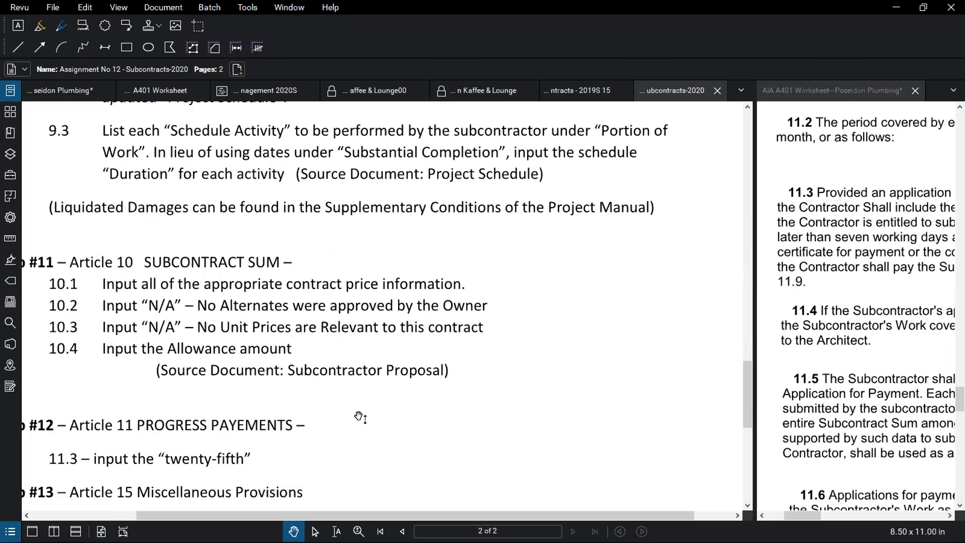
pyautogui.scroll(-1, 360, 417)
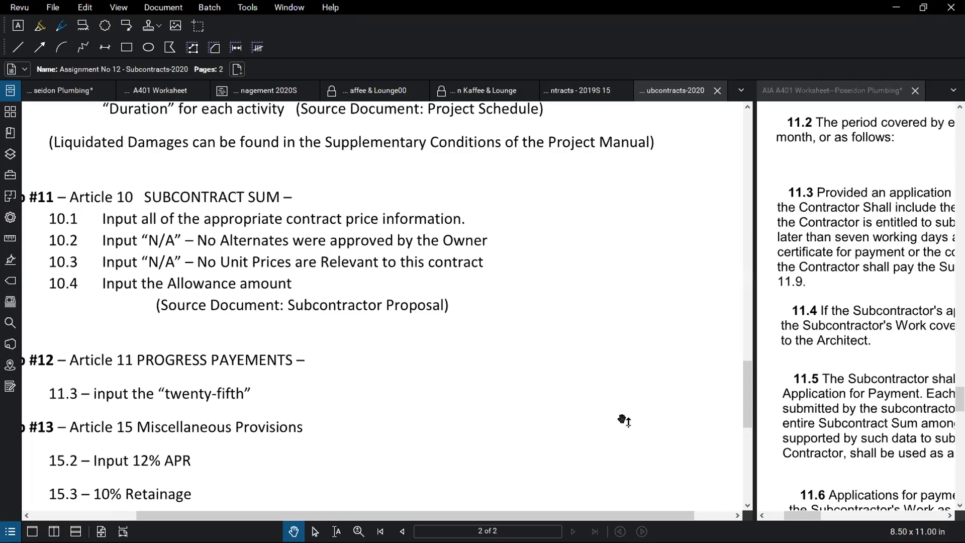
# Widen the worksheet and examine the interest rate and retainage entries in 15.2 and 15.3 of Article 15.
pyautogui.moveTo(140, 344); pyautogui.dragTo(123, 346)
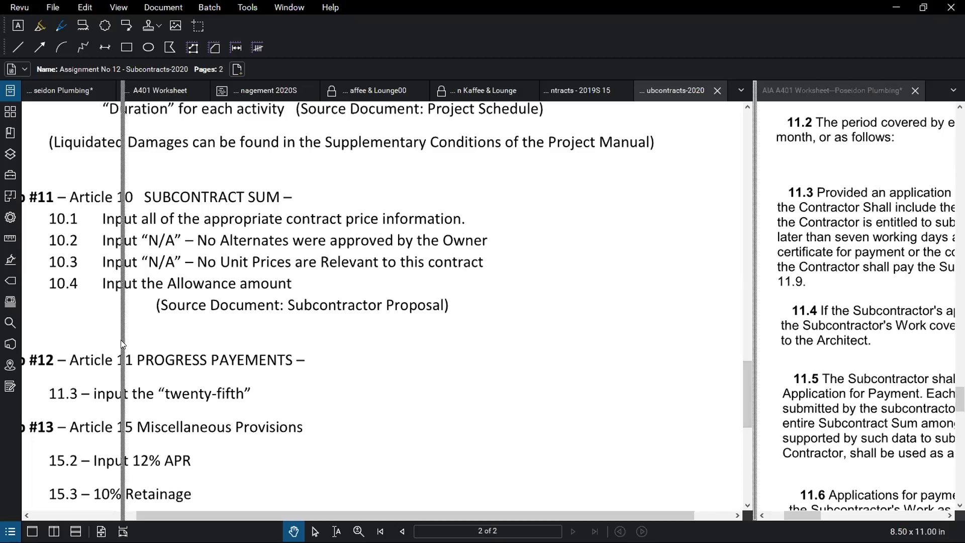
pyautogui.scroll(-4, 331, 336)
pyautogui.scroll(-6, 330, 336)
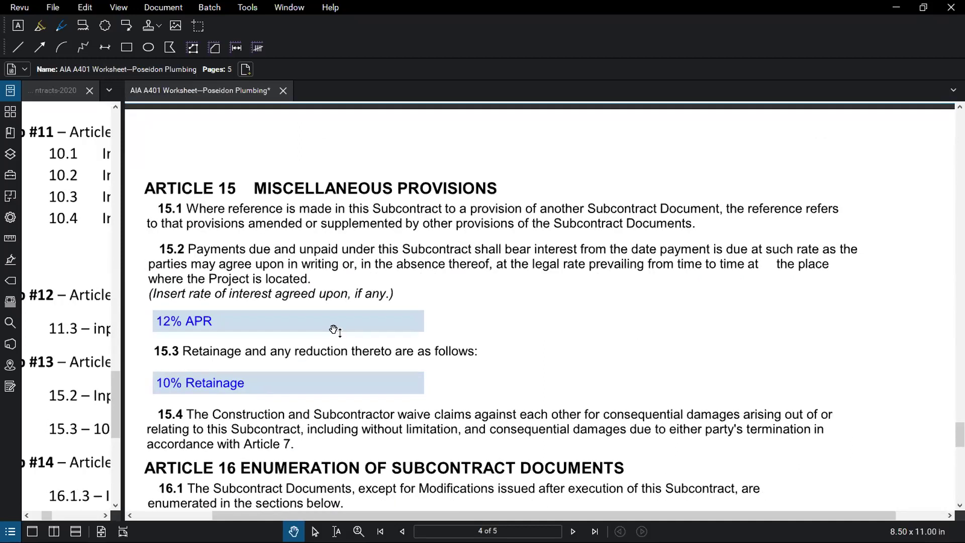
pyautogui.scroll(-1, 334, 329)
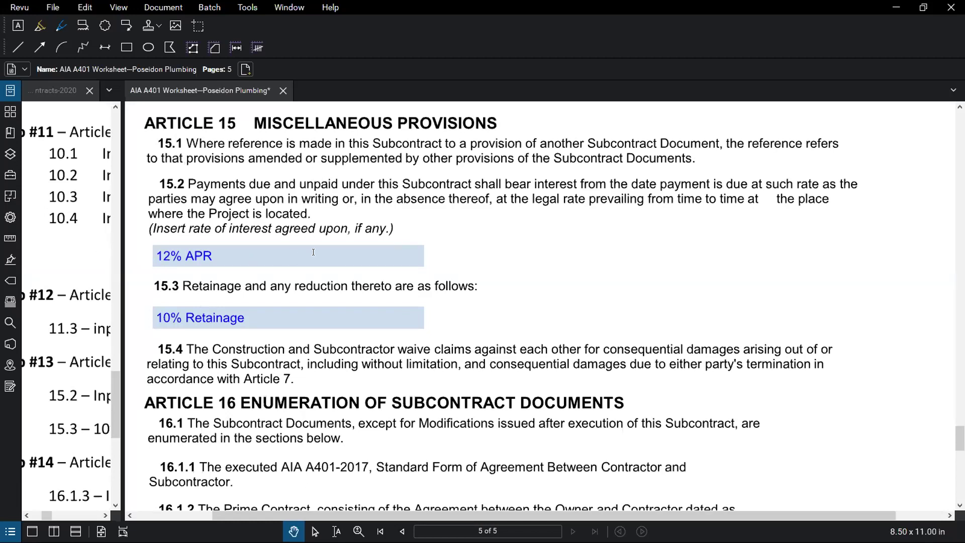
pyautogui.moveTo(119, 340)
pyautogui.mouseDown()
pyautogui.moveTo(508, 384)
pyautogui.moveTo(538, 374)
pyautogui.moveTo(480, 344)
pyautogui.moveTo(111, 342)
pyautogui.mouseUp()
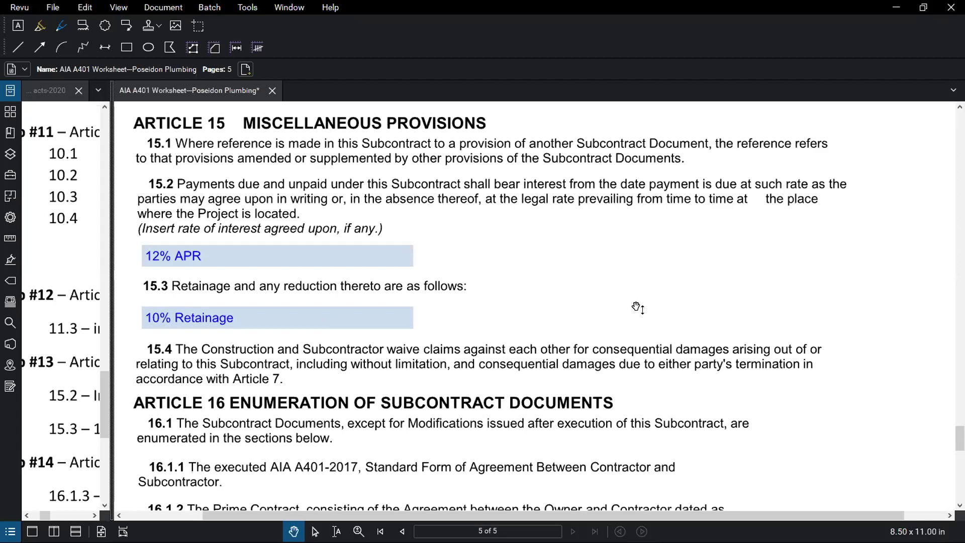
# Review Article 16 of the worksheet through the 16.1.3 Modification and Date fields.
pyautogui.scroll(-4, 636, 305)
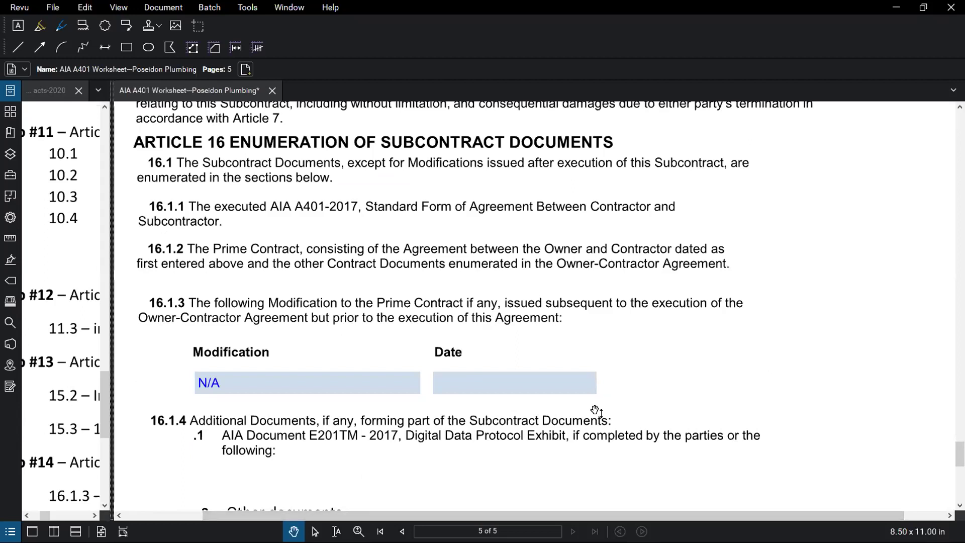
pyautogui.scroll(-1, 656, 413)
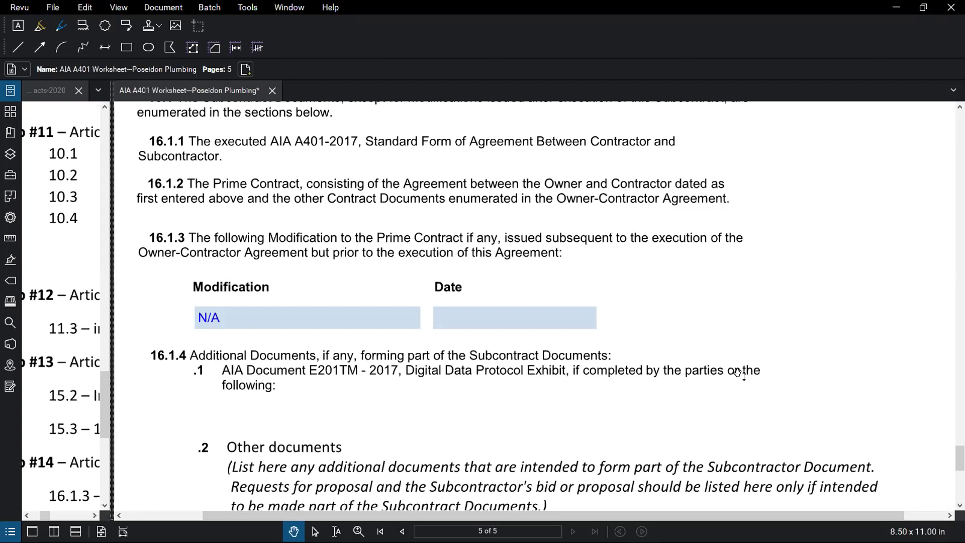
pyautogui.scroll(-1, 733, 370)
pyautogui.scroll(-1, 731, 367)
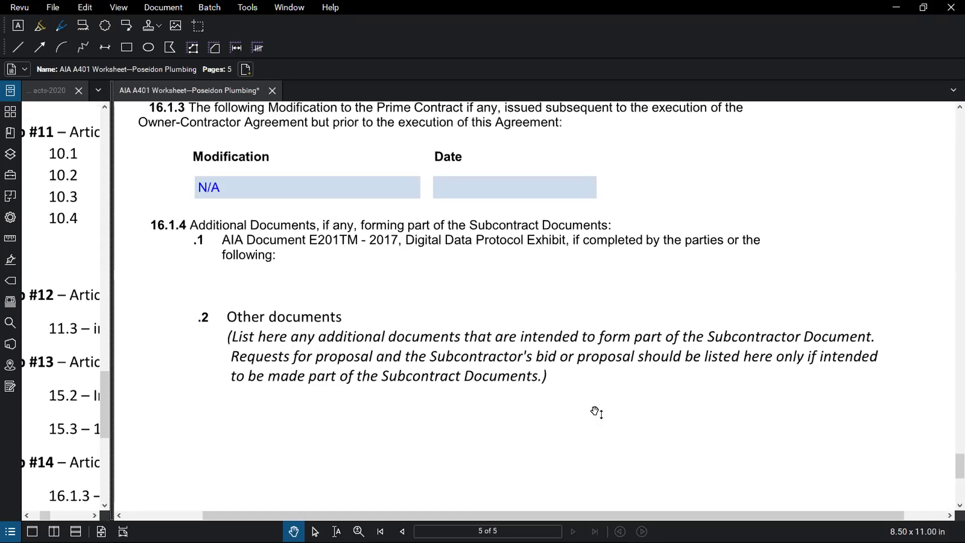
# Read the 16.1.4 additional documents provisions, including the directions for listing other documents.
pyautogui.scroll(-1, 590, 401)
pyautogui.scroll(-1, 588, 397)
pyautogui.scroll(1, 589, 393)
pyautogui.scroll(1, 589, 393)
pyautogui.scroll(-1, 614, 390)
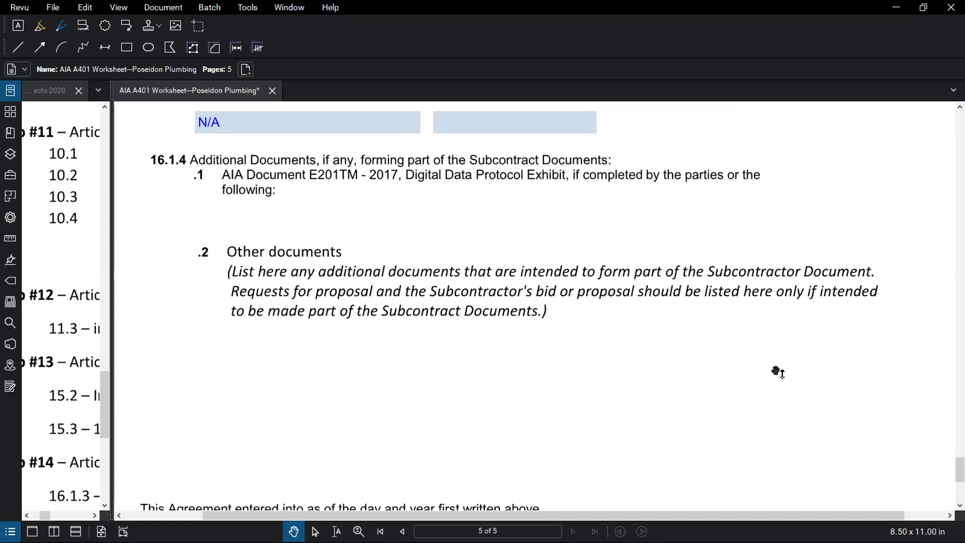
pyautogui.scroll(-1, 767, 361)
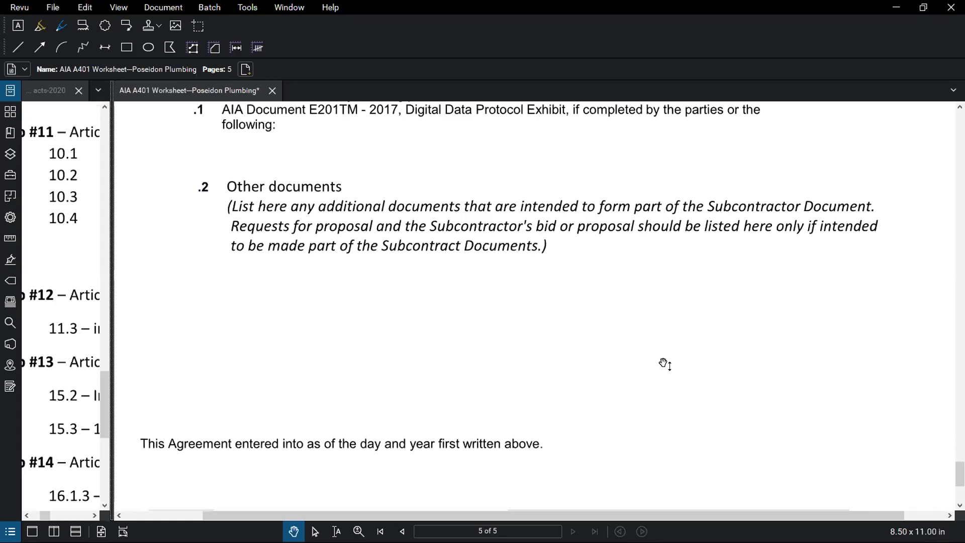
pyautogui.scroll(1, 663, 370)
pyautogui.scroll(-1, 656, 385)
pyautogui.scroll(-1, 629, 306)
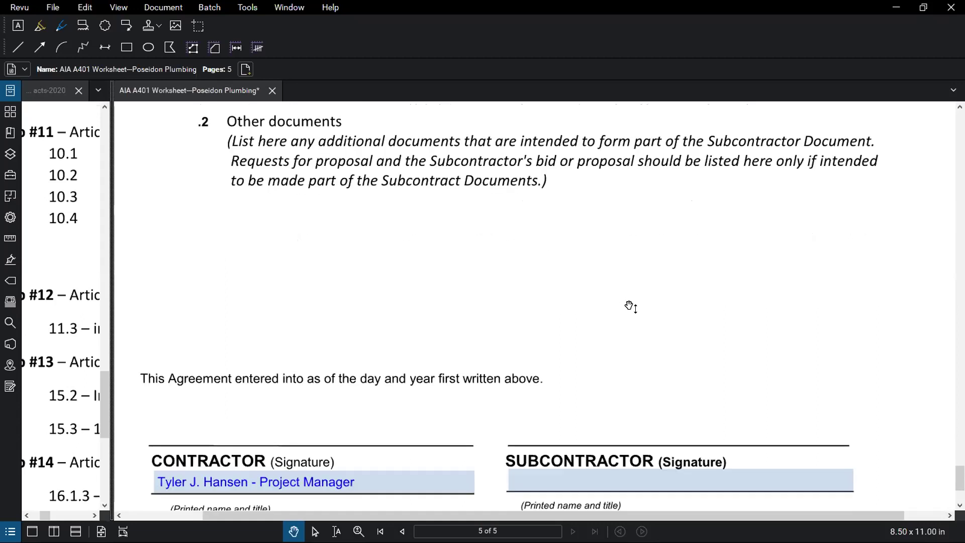
# Examine the contractor and subcontractor signature blocks at the end of the worksheet.
pyautogui.scroll(-1, 630, 305)
pyautogui.scroll(-1, 639, 314)
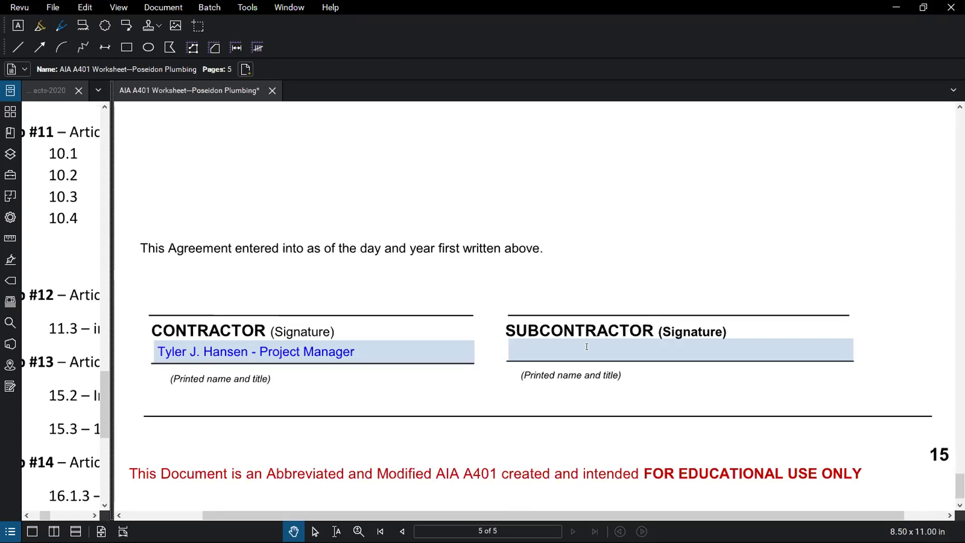
pyautogui.scroll(-1, 447, 379)
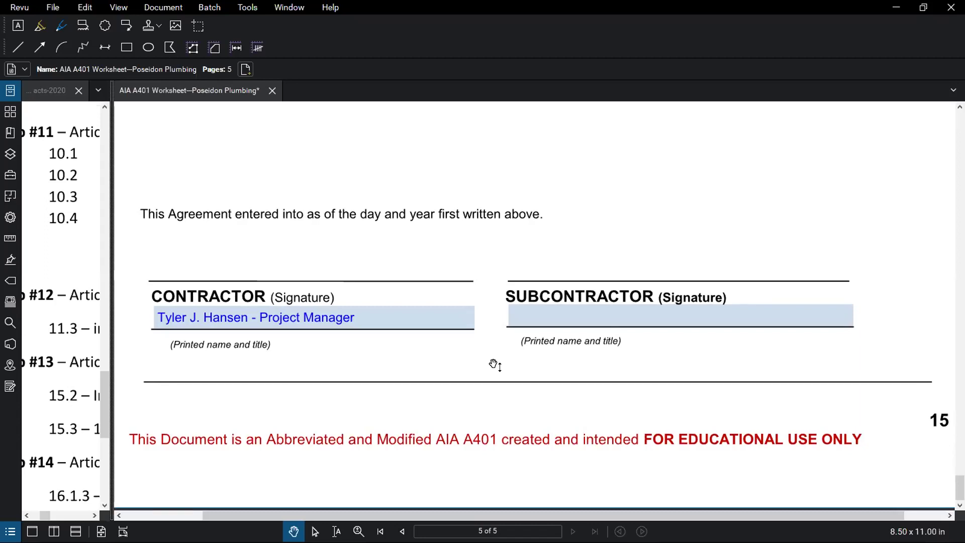
# Bring the assignment instructions back into view and read Steps #14 and #20 and the worksheet submission directions.
pyautogui.moveTo(112, 364); pyautogui.dragTo(680, 362)
pyautogui.scroll(-2, 236, 374)
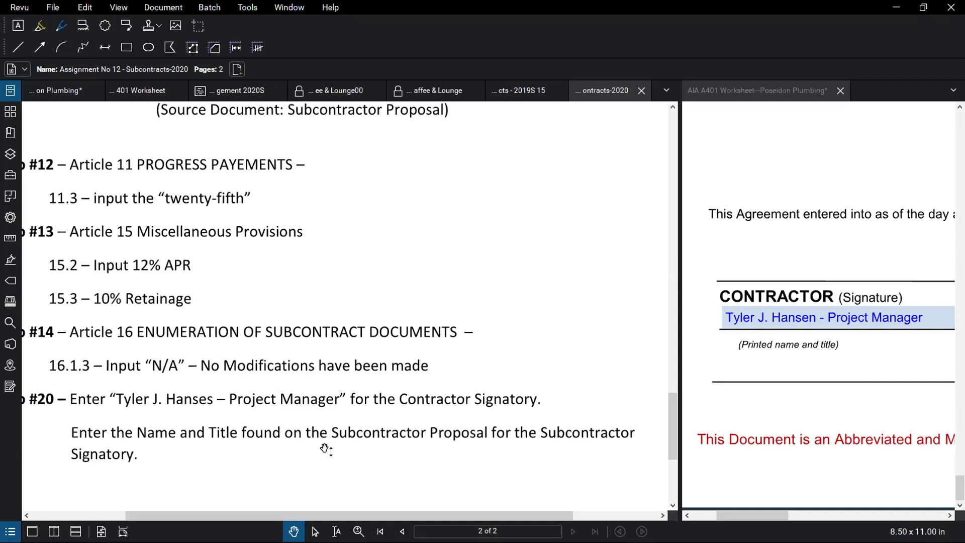
pyautogui.scroll(-2, 326, 449)
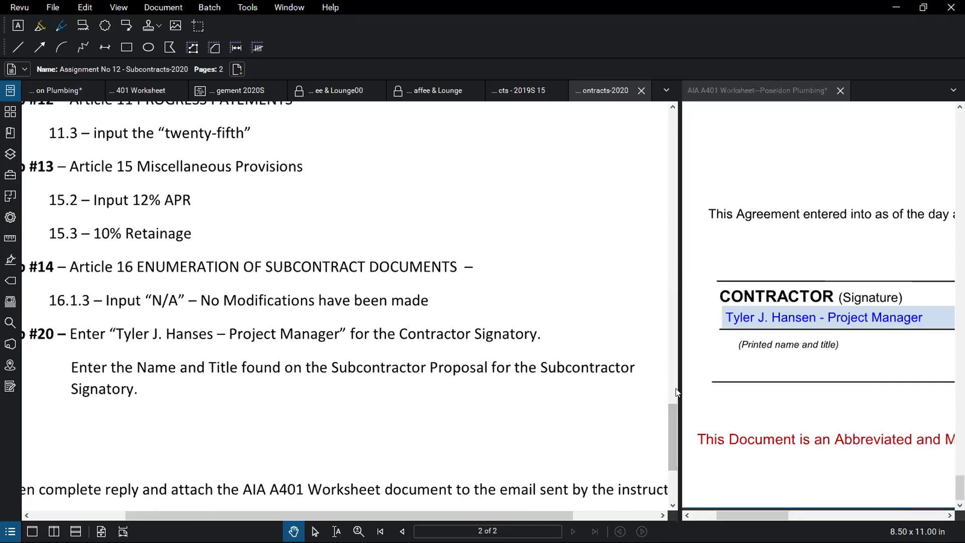
pyautogui.scroll(-2, 413, 387)
pyautogui.scroll(2, 414, 387)
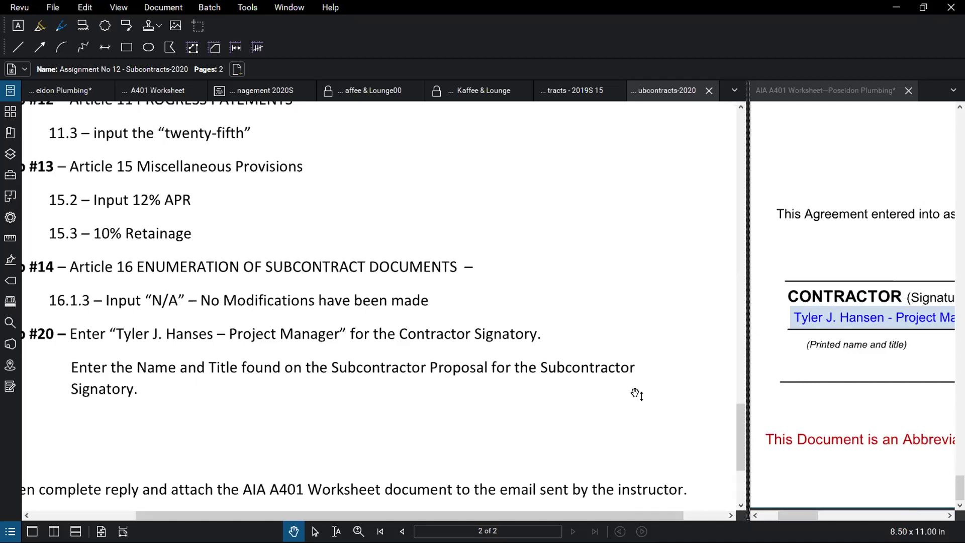
# Widen the worksheet to show both signature blocks and activate the subcontractor's printed name and title field.
pyautogui.moveTo(745, 357)
pyautogui.mouseDown()
pyautogui.moveTo(460, 360)
pyautogui.moveTo(642, 349)
pyautogui.mouseUp()
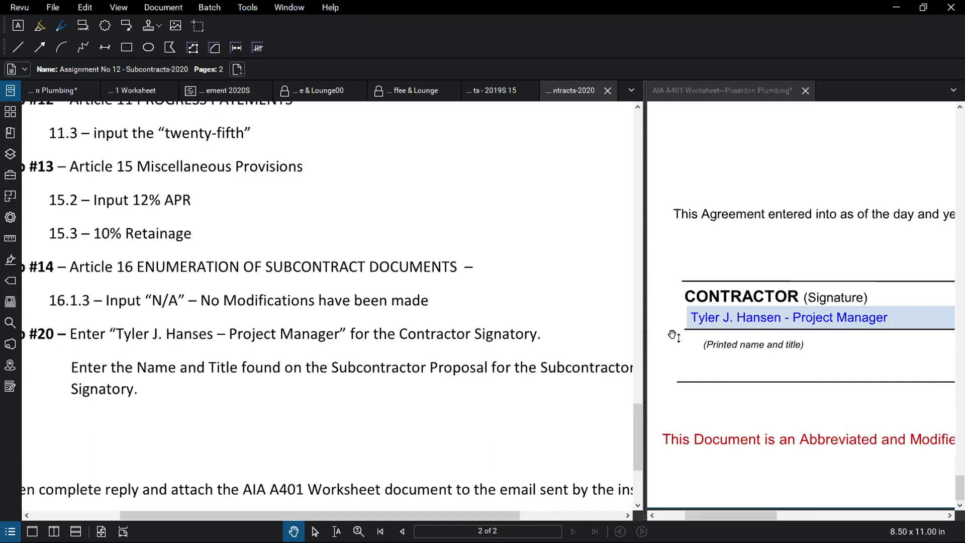
pyautogui.moveTo(308, 318); pyautogui.dragTo(181, 324)
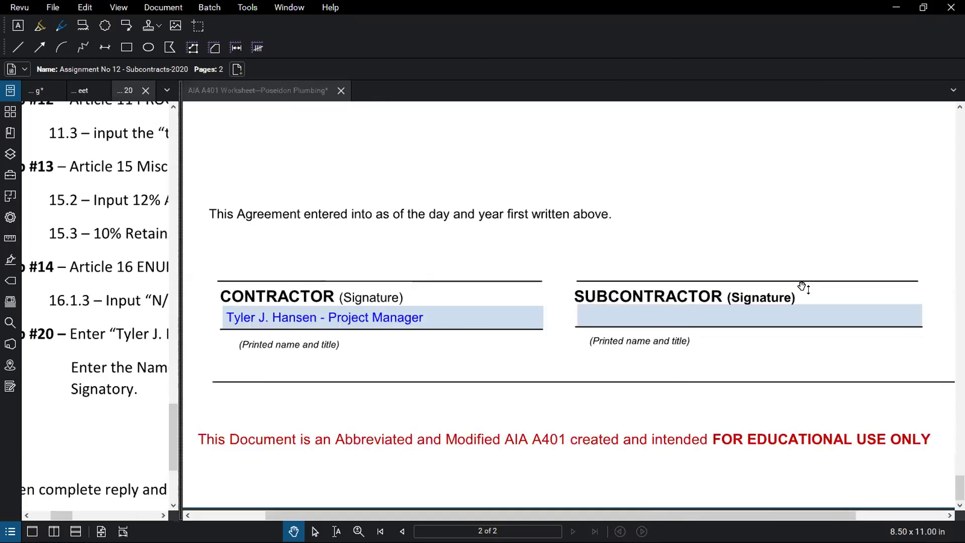
pyautogui.click(878, 320)
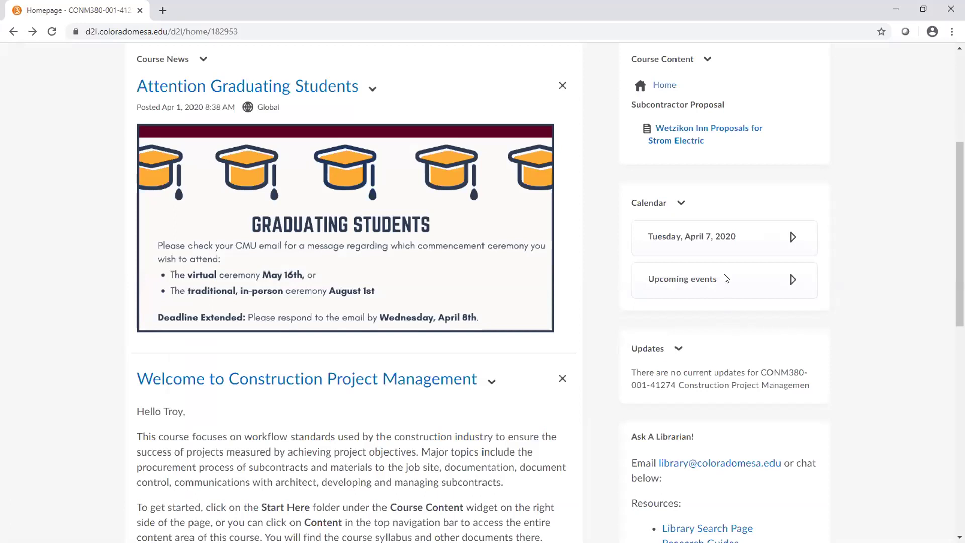
# Go to the course content and open the Course Schedule from the Start Here module.
pyautogui.scroll(5, 784, 257)
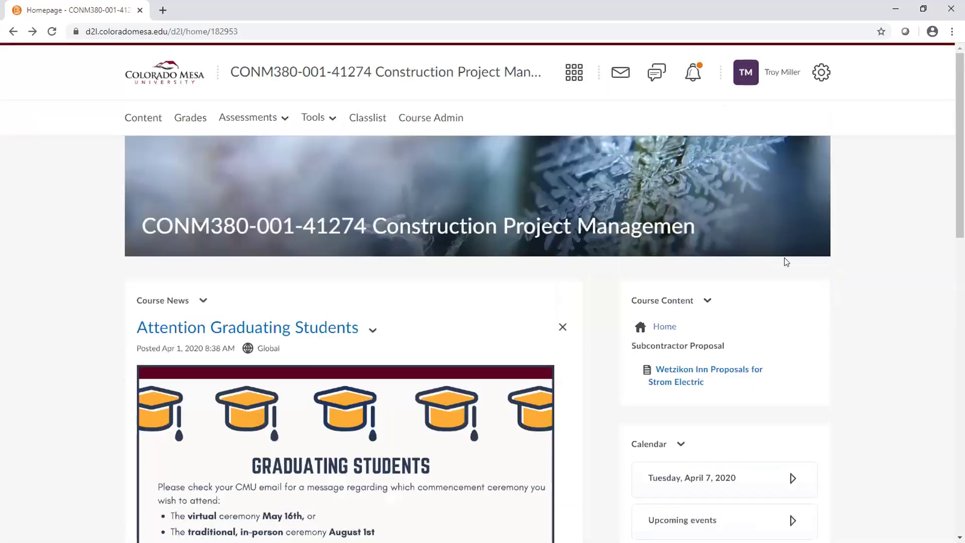
pyautogui.click(779, 317)
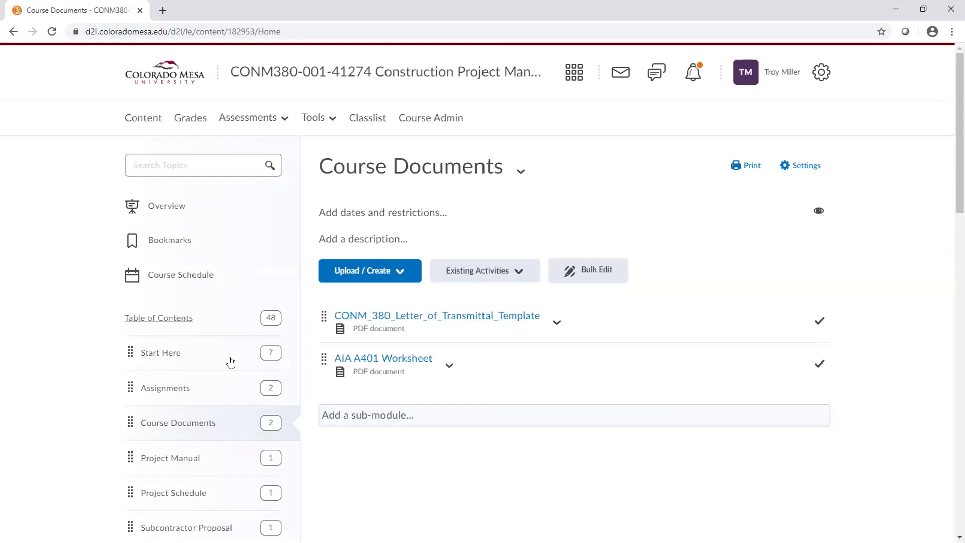
pyautogui.click(155, 354)
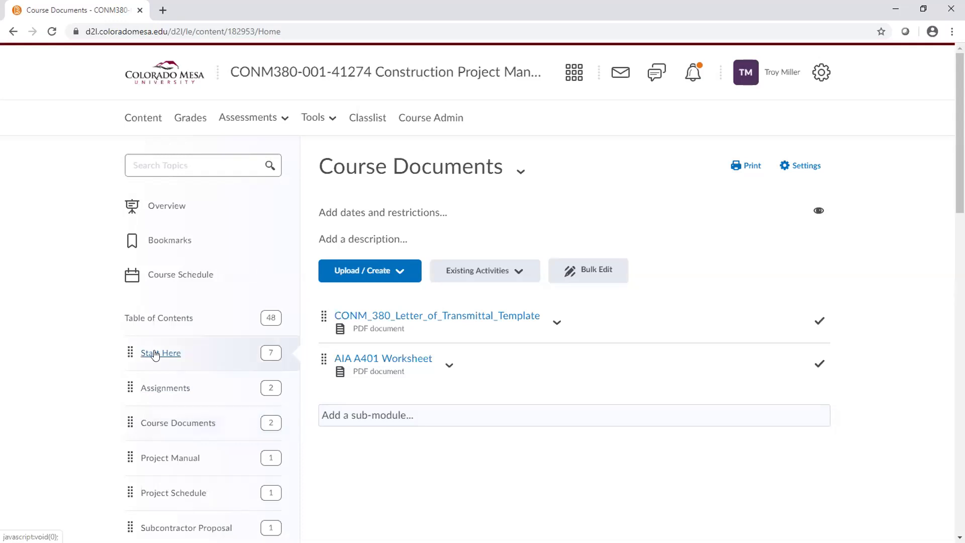
pyautogui.scroll(-1, 674, 352)
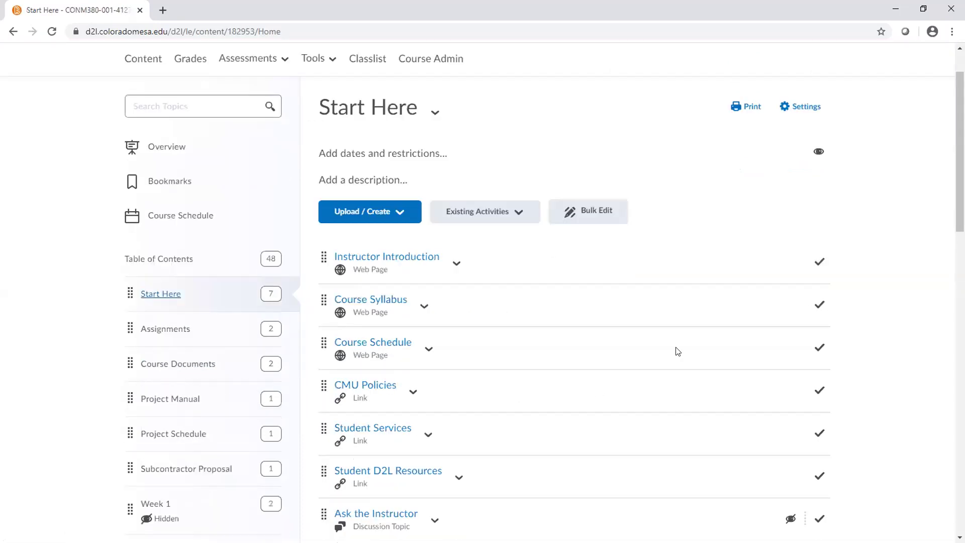
pyautogui.click(374, 341)
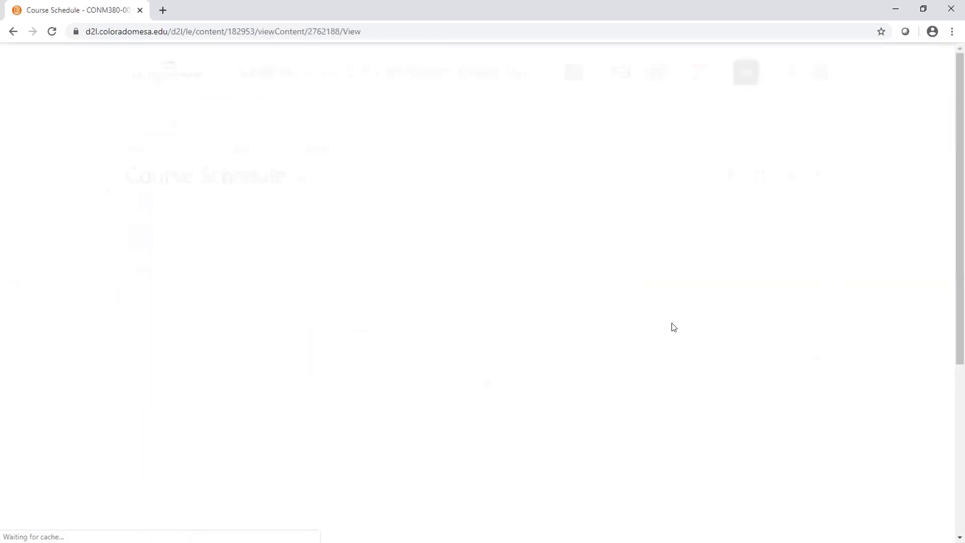
# Find the Week 11 entries in the course schedule and read the April 7 and April 9 plans for Assignment #12.
pyautogui.scroll(-20, 625, 341)
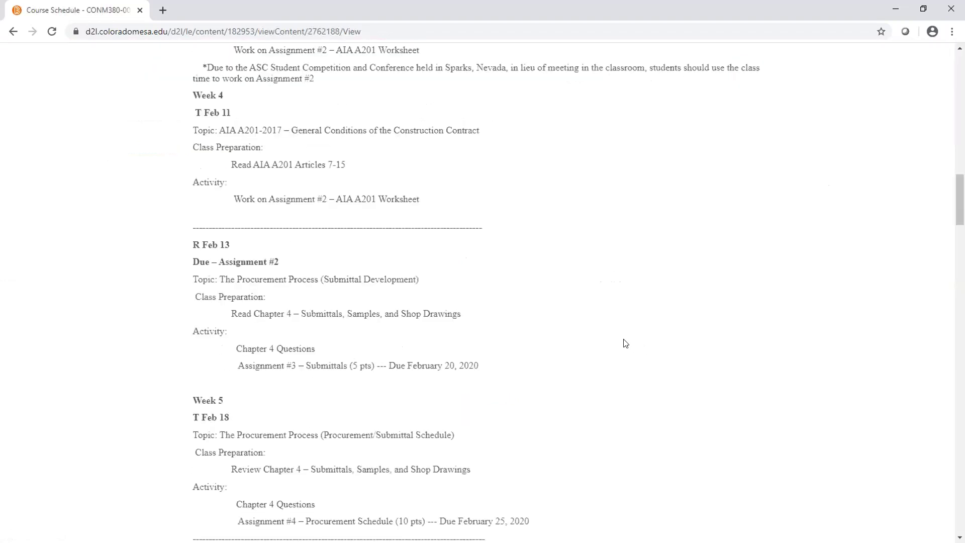
pyautogui.scroll(-20, 623, 344)
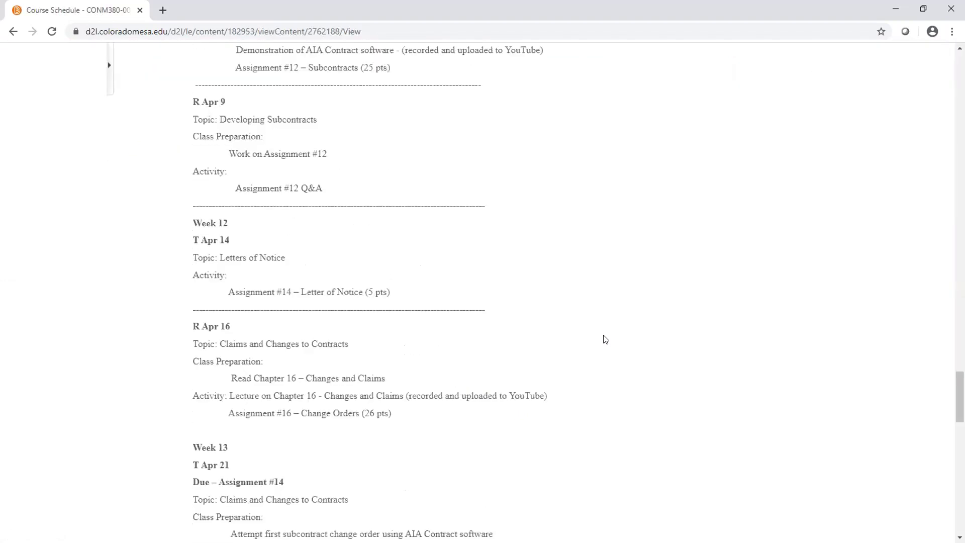
pyautogui.scroll(5, 603, 338)
pyautogui.scroll(-1, 505, 392)
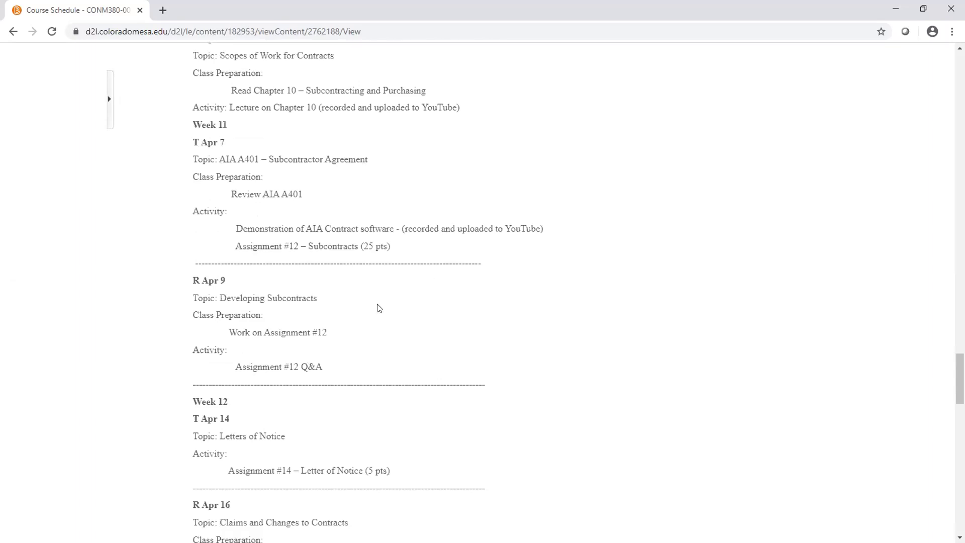
pyautogui.scroll(-1, 330, 404)
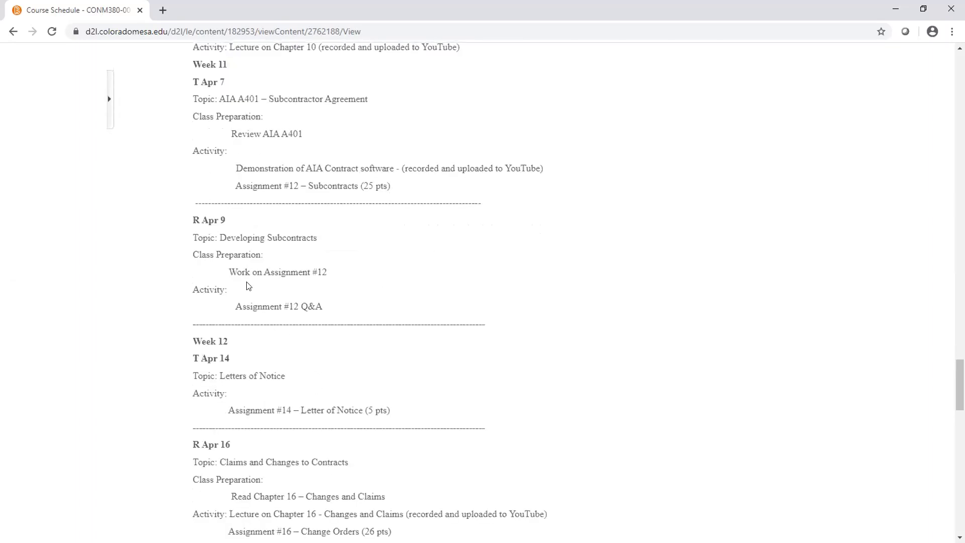